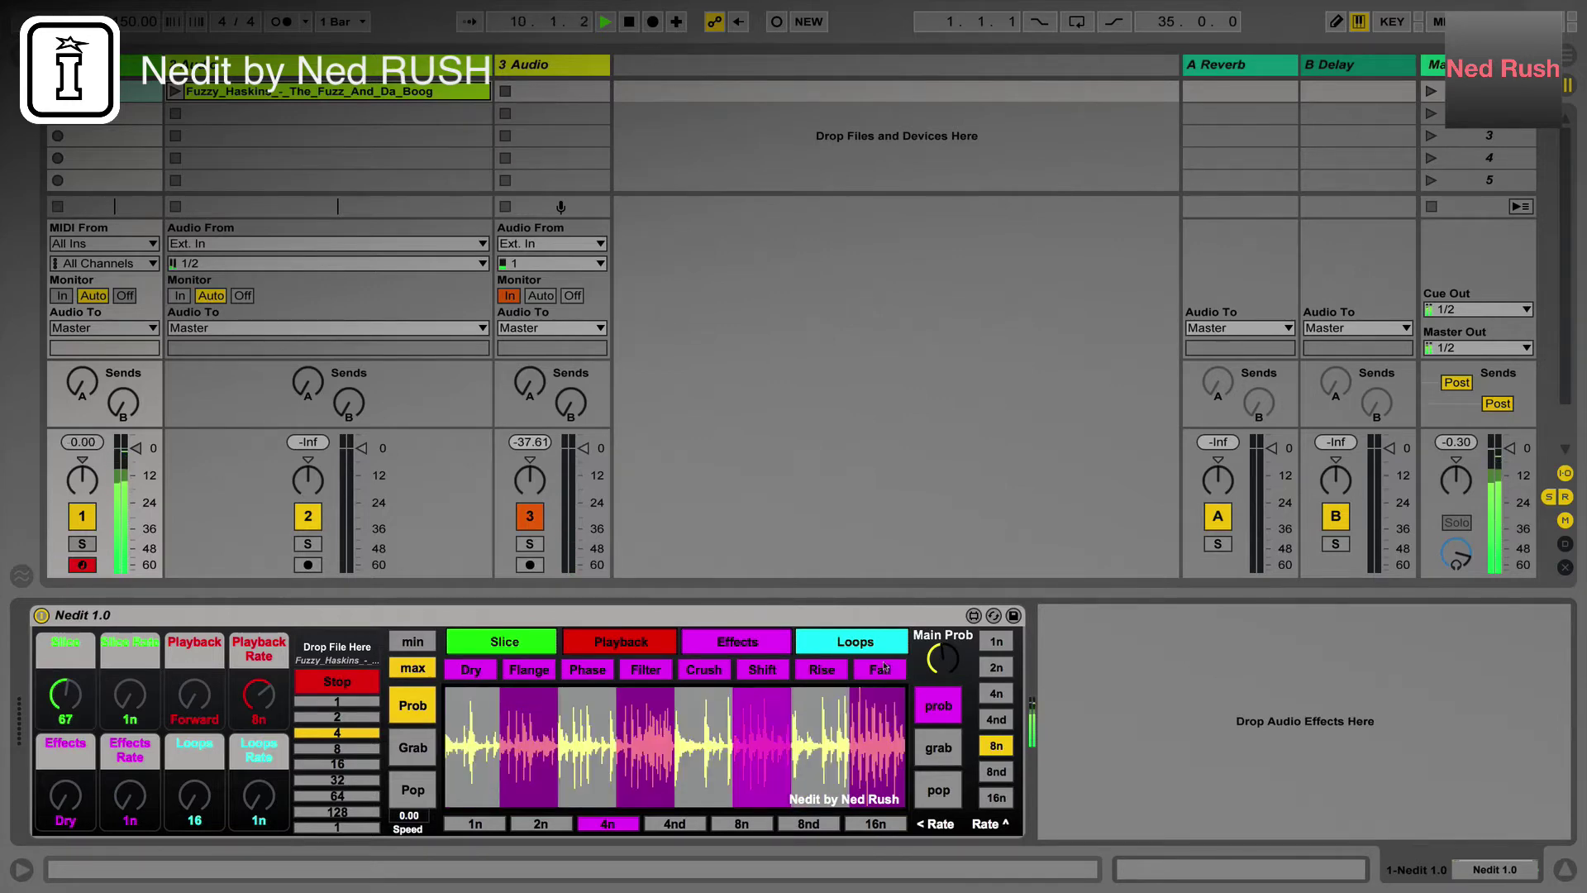
View the Playback and Loops sections of the Nedit device and stop its playback
{"action": "left_click", "coordinate": [612, 641]}
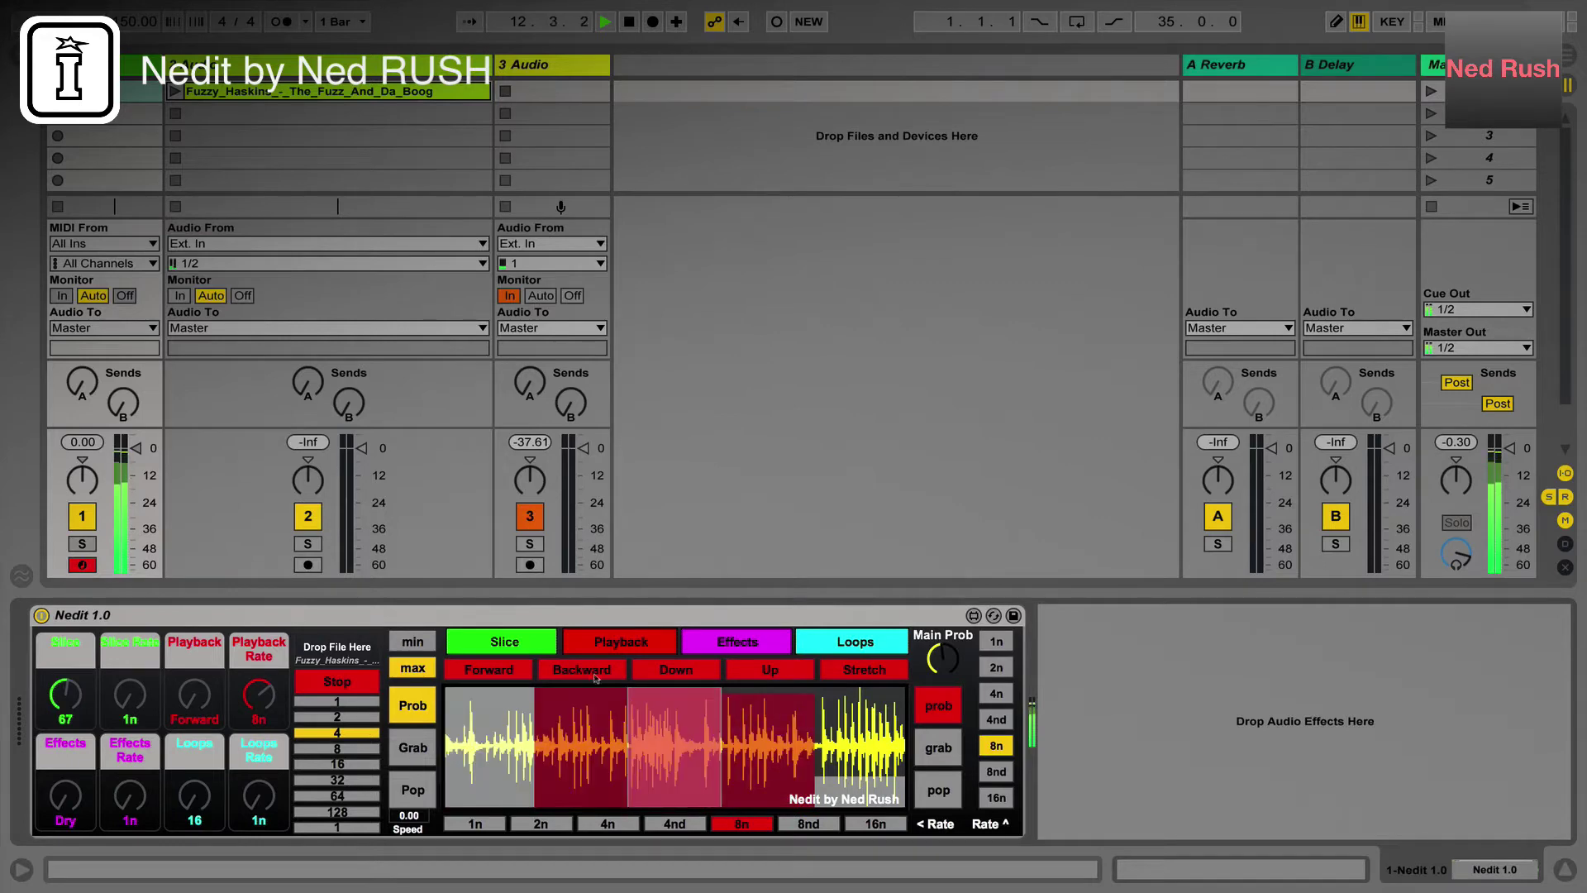
{"action": "left_click", "coordinate": [876, 644]}
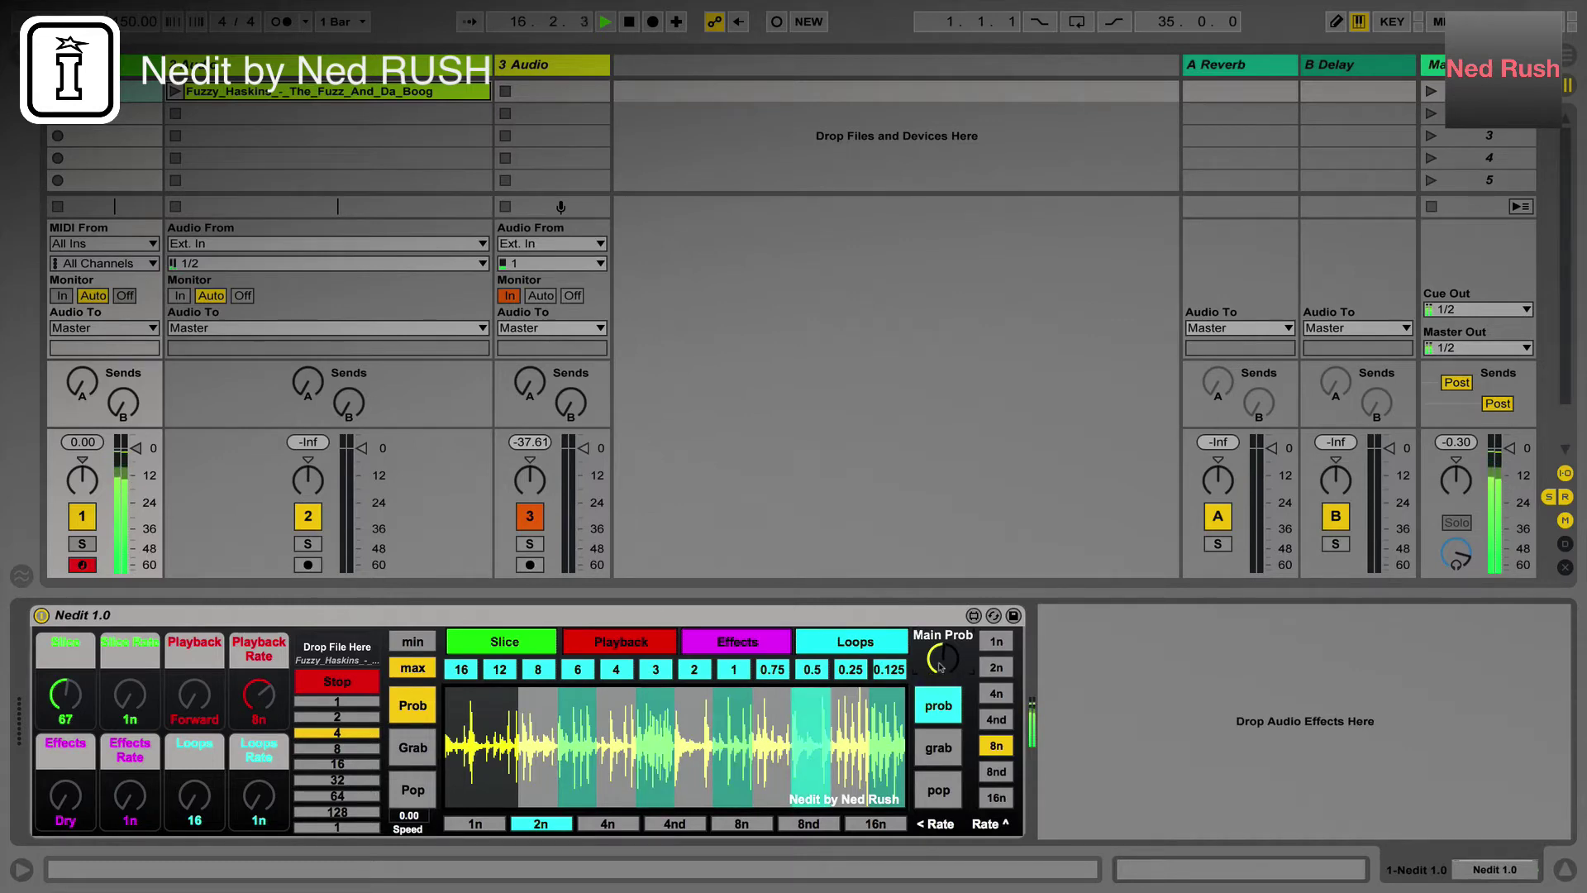
{"action": "left_click", "coordinate": [336, 683]}
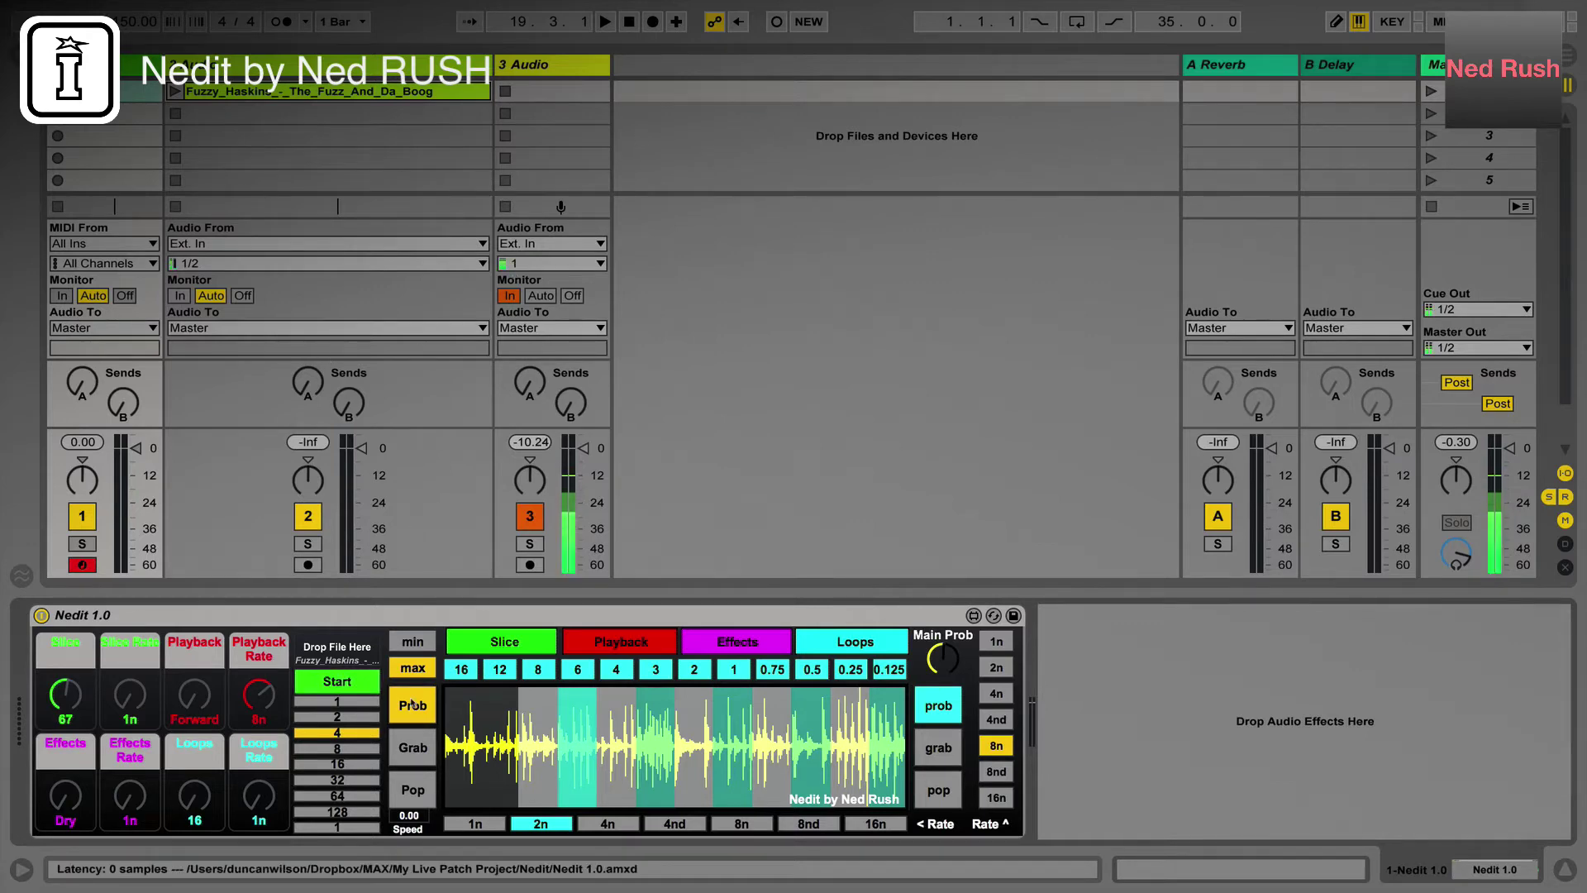
Switch all sections to Pop mode, then set Slice to 51 and Slice Rate to 8n
{"action": "left_click", "coordinate": [412, 747]}
{"action": "left_click", "coordinate": [413, 789]}
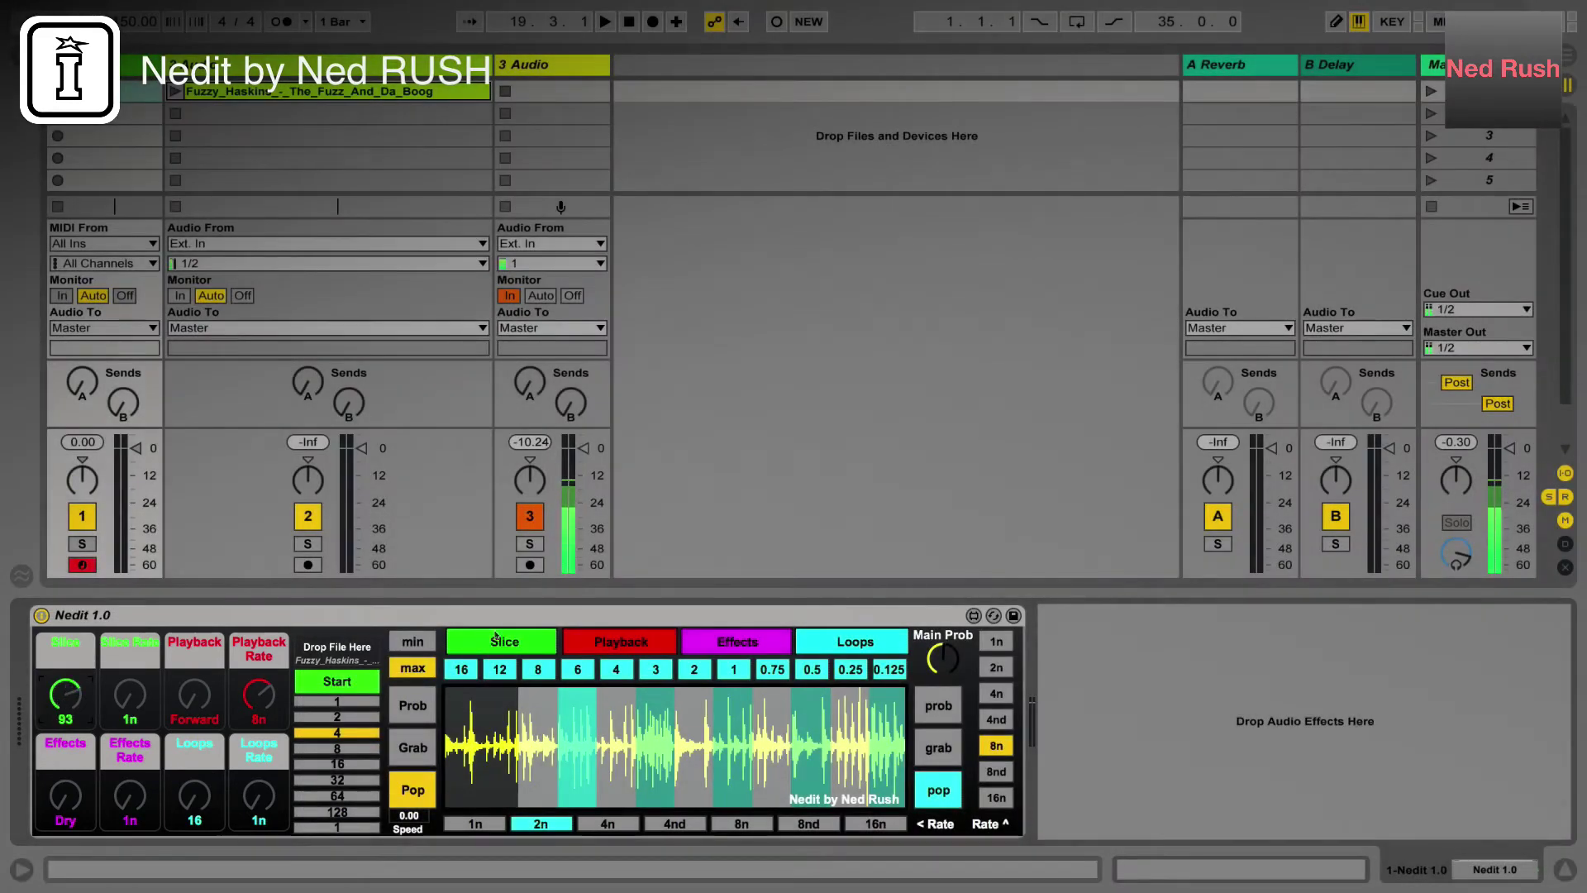
{"action": "left_click", "coordinate": [495, 637]}
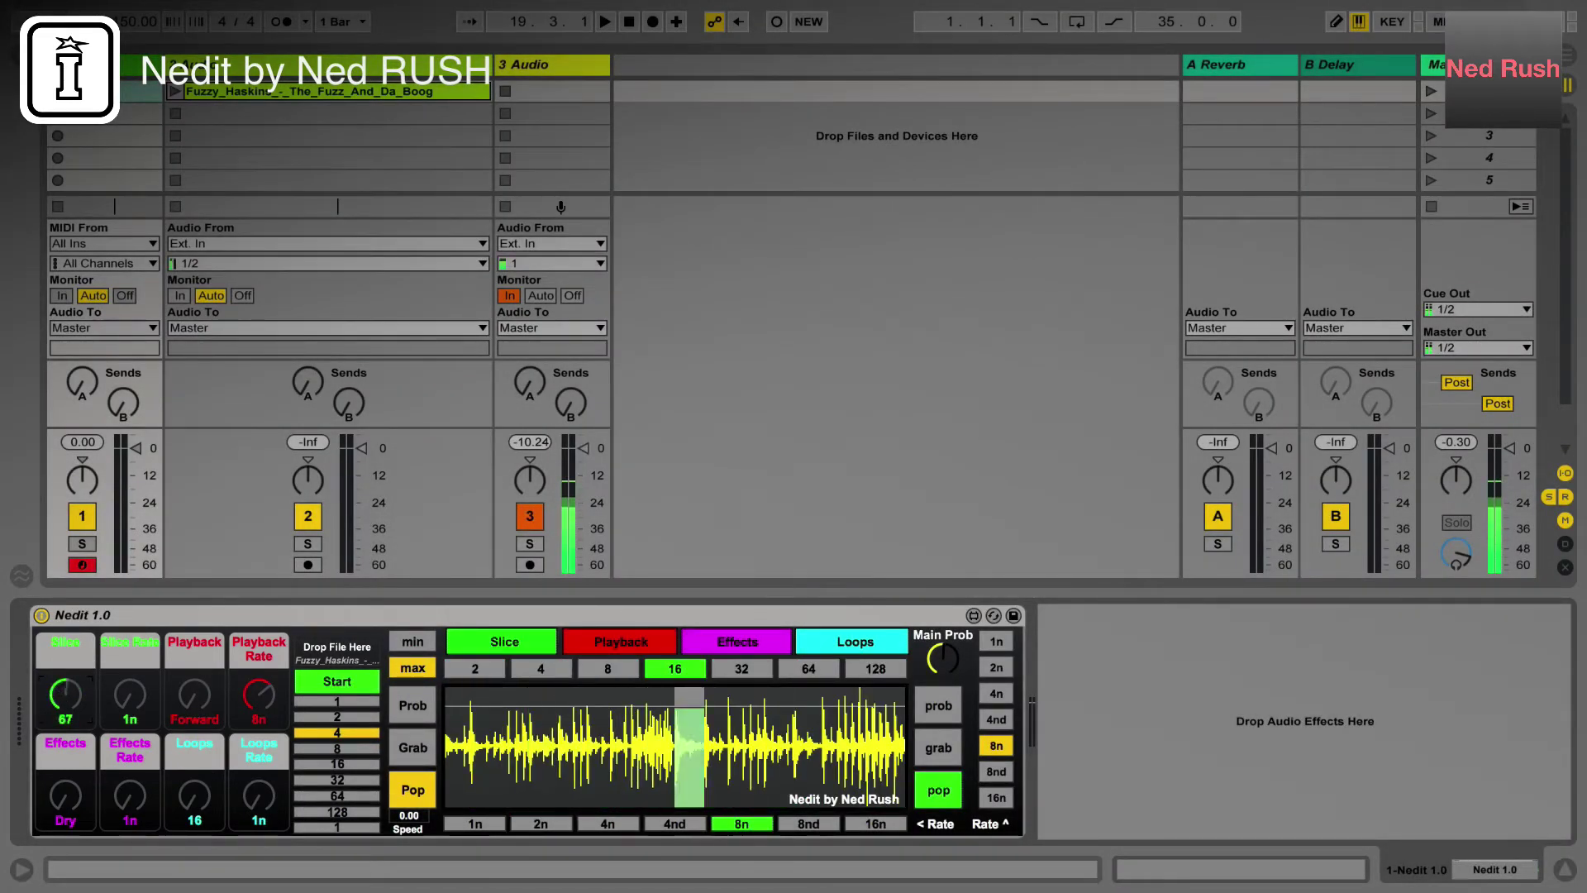
{"action": "left_click_drag", "start_coordinate": [112, 705], "coordinate": [112, 684]}
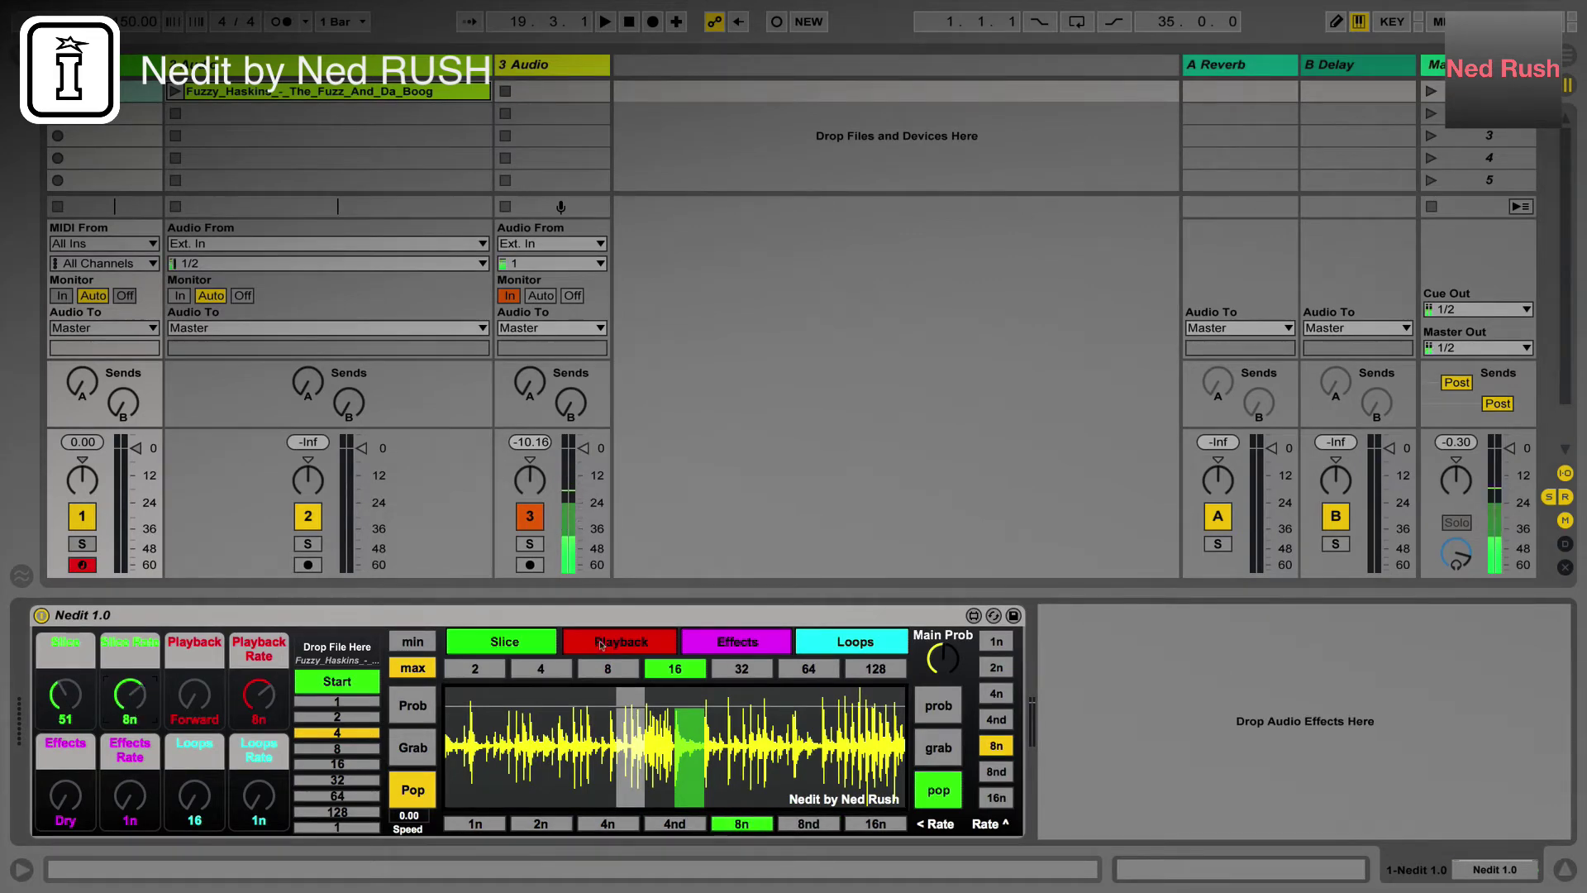
Show the Effects and Loops sections and load the Fuzzy_Haskins_-_The_Fuzz_And_Da_Boog clip into the Nedit device
{"action": "left_click", "coordinate": [738, 641]}
{"action": "left_click", "coordinate": [816, 643]}
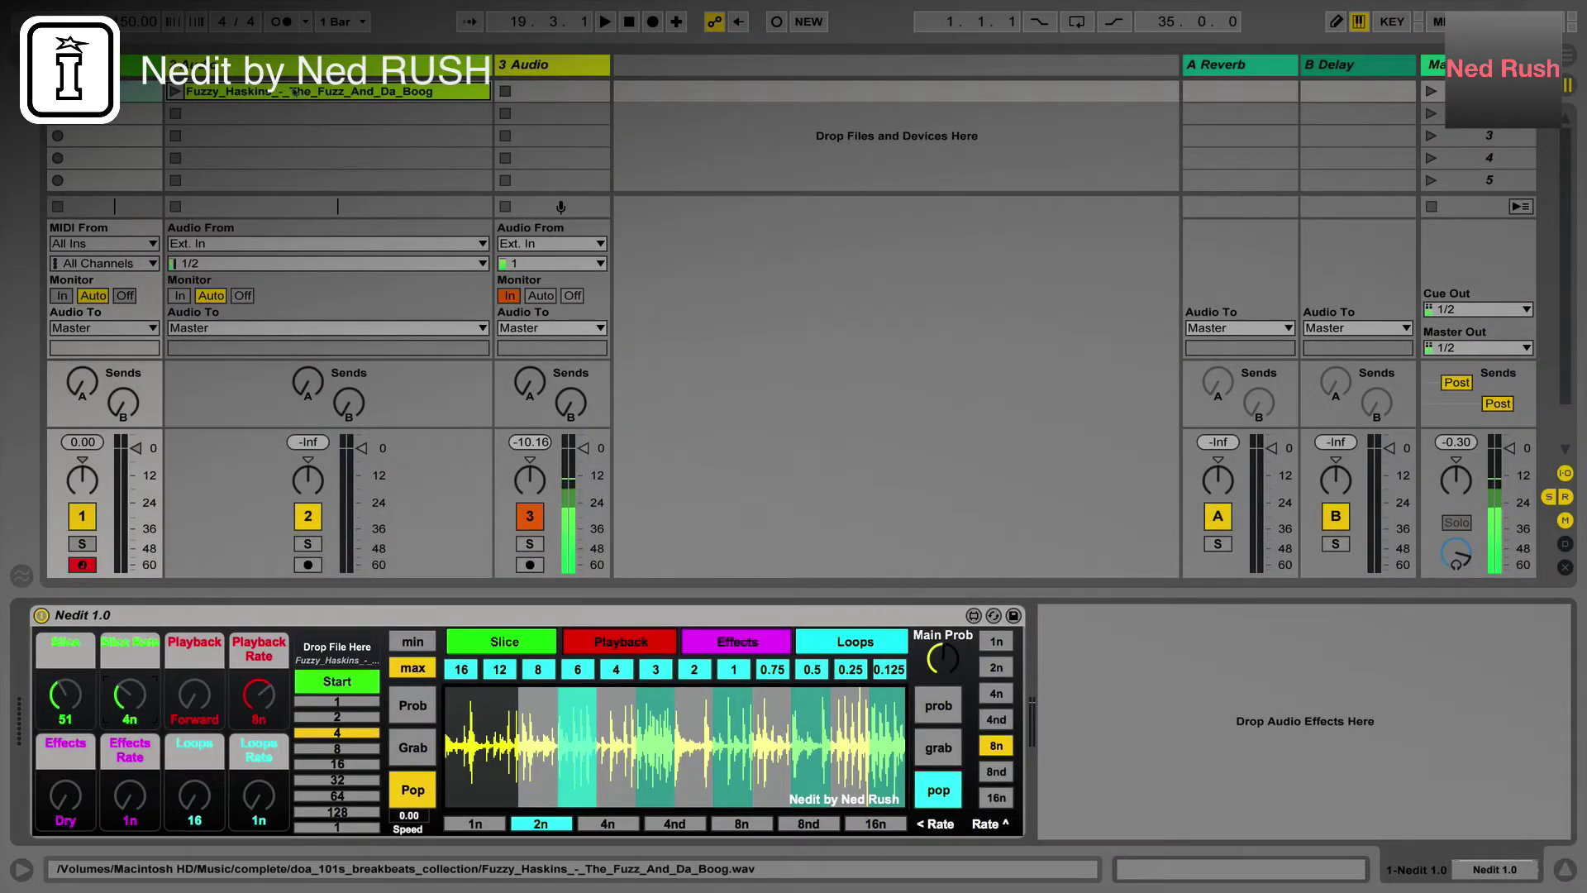
{"action": "left_click_drag", "start_coordinate": [293, 91], "coordinate": [338, 655]}
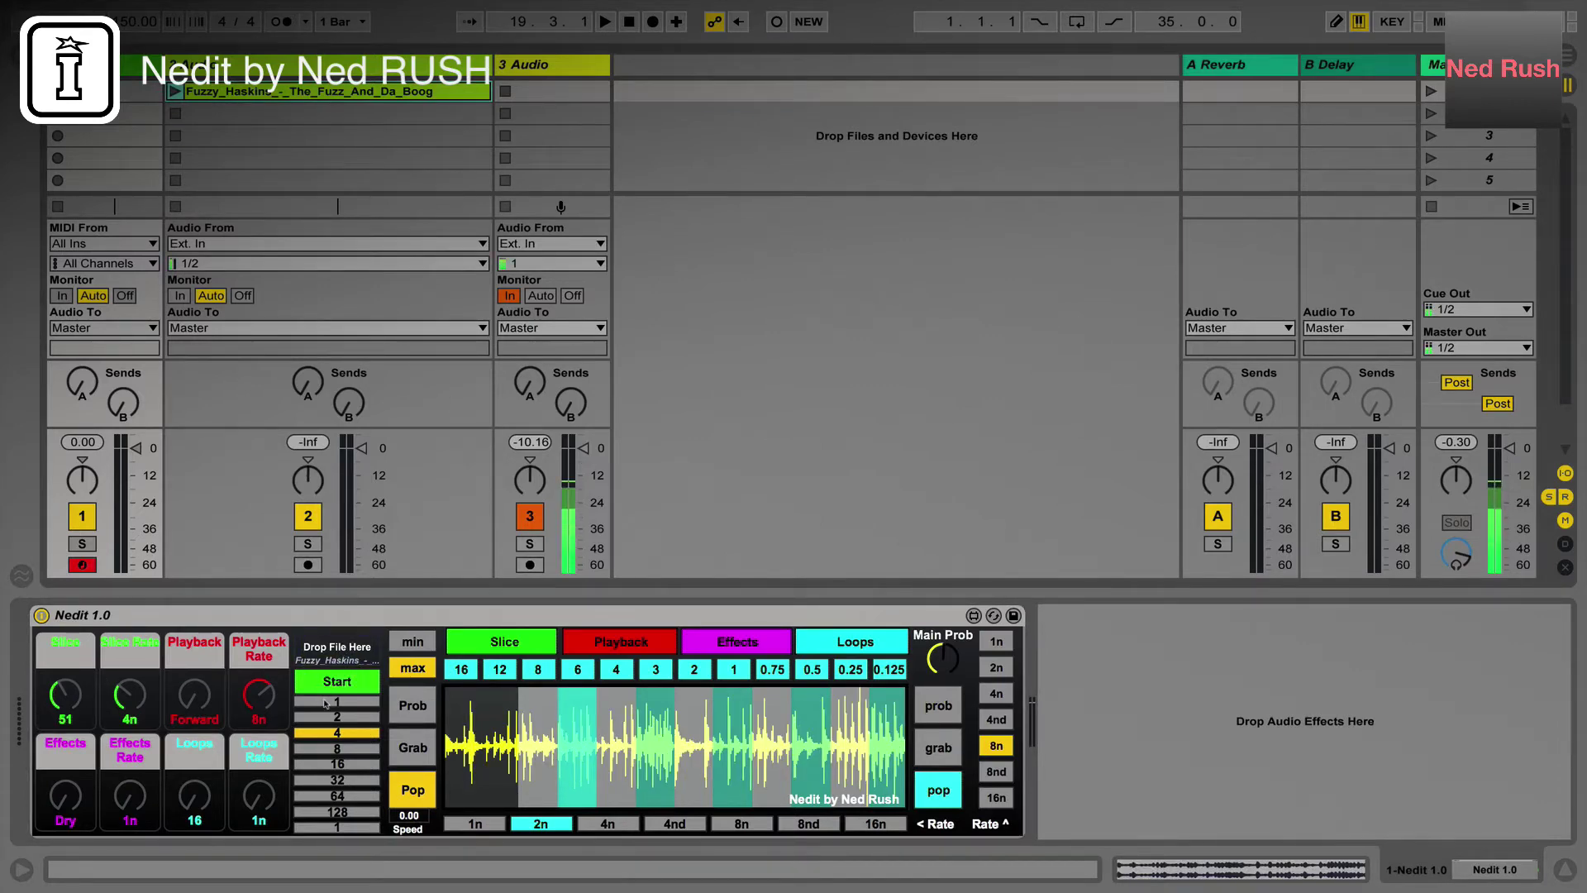
Try sample length values of 8 and 2, and return the value to 4
{"action": "left_click", "coordinate": [331, 749]}
{"action": "left_click_drag", "start_coordinate": [329, 759], "coordinate": [321, 708]}
{"action": "left_click", "coordinate": [335, 722]}
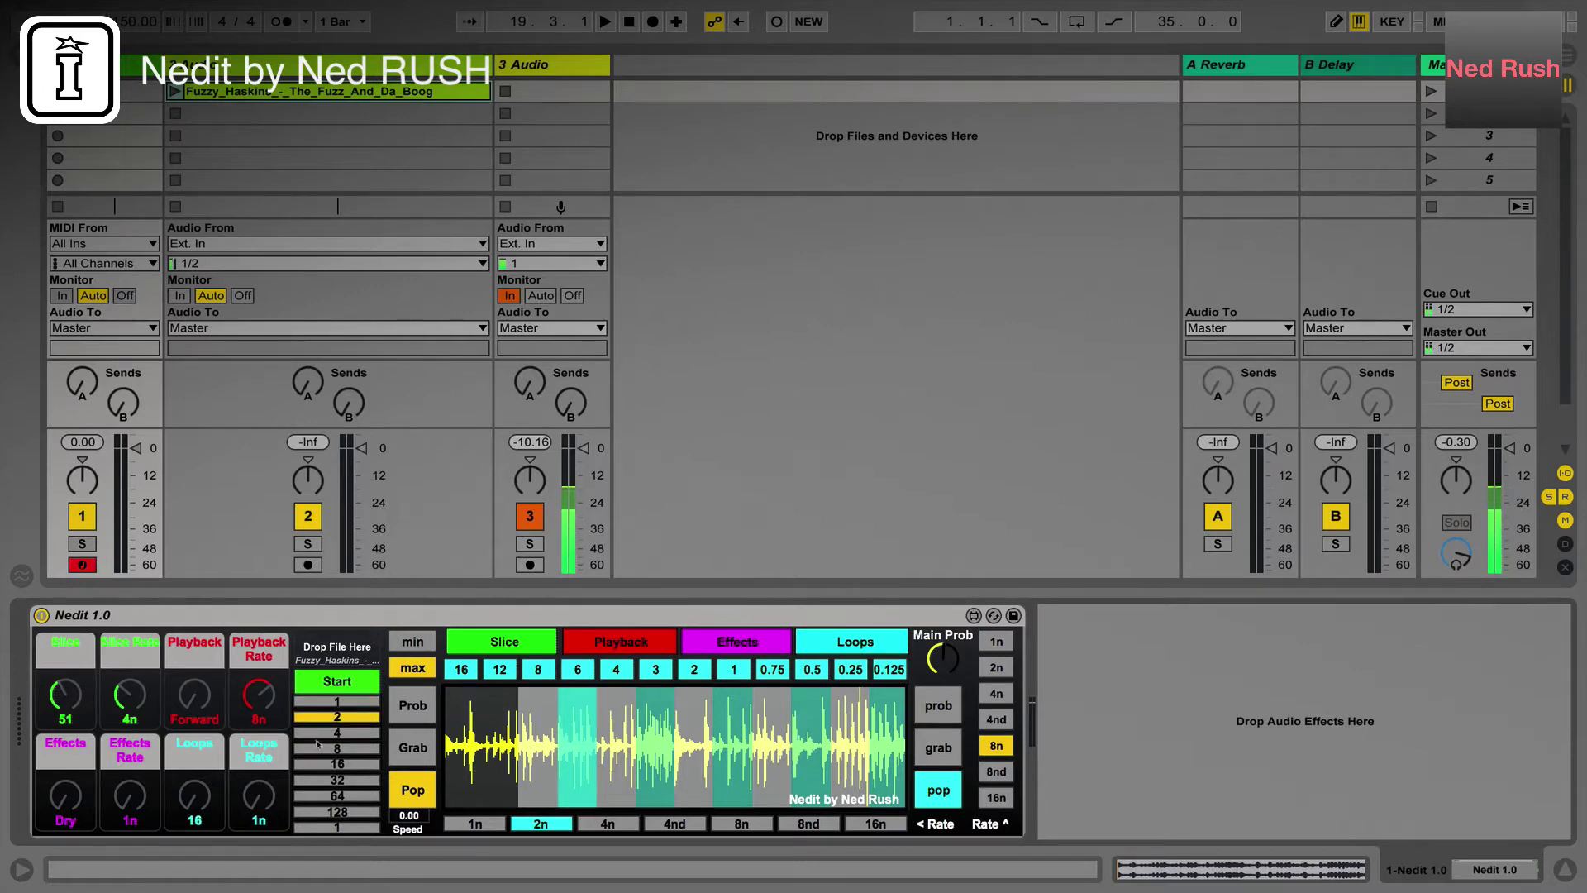
{"action": "left_click", "coordinate": [327, 734]}
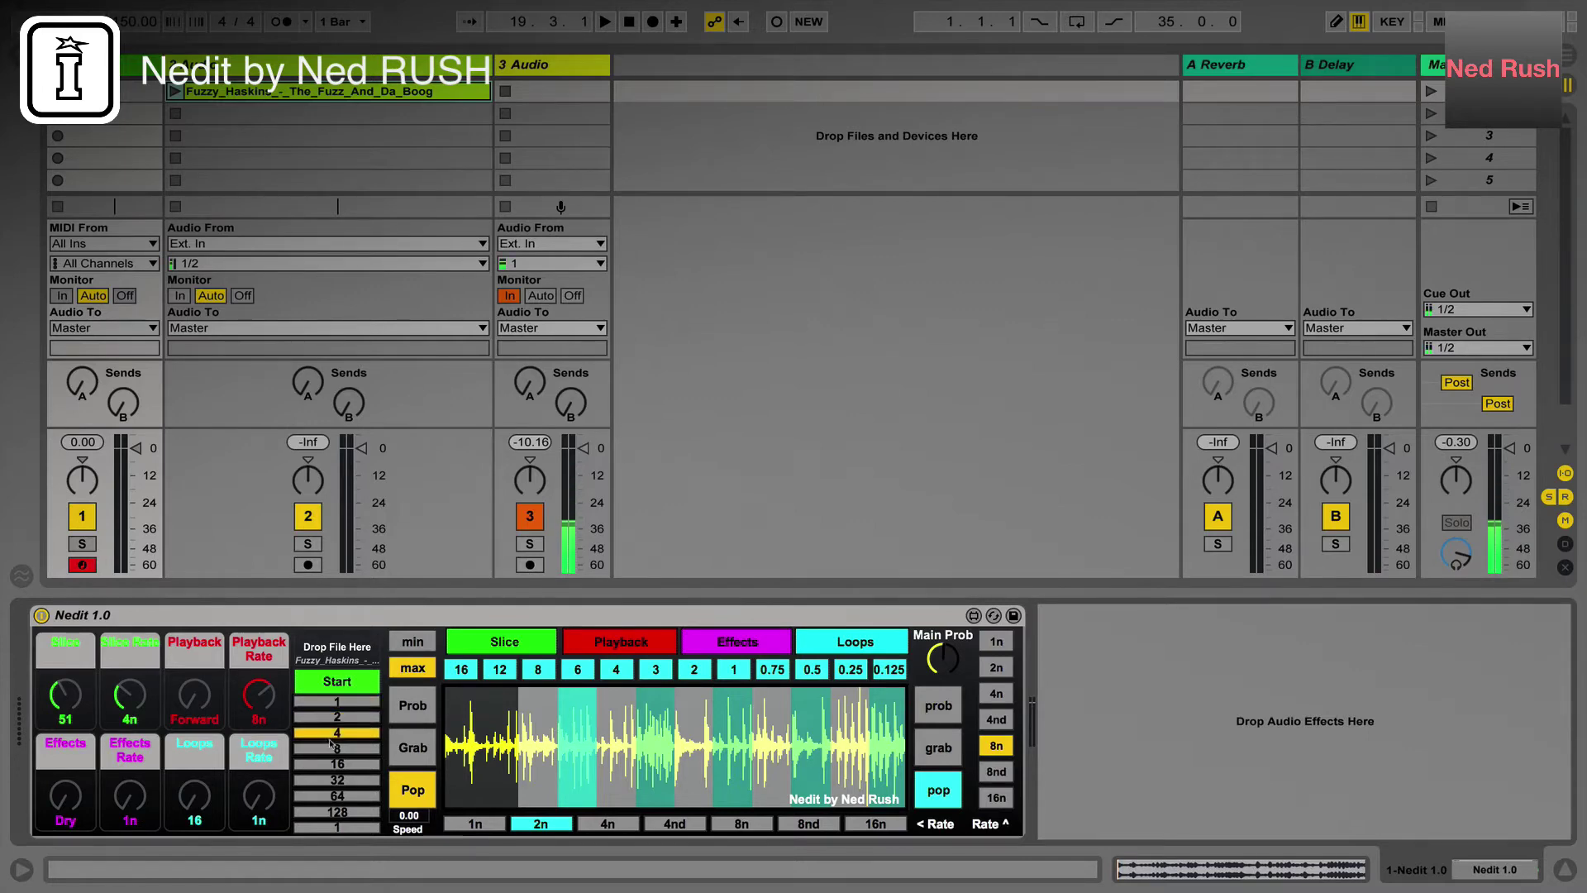
Try the 128 sample length and the final 1 option with its Speed value, and return the length to 4
{"action": "left_click", "coordinate": [316, 813]}
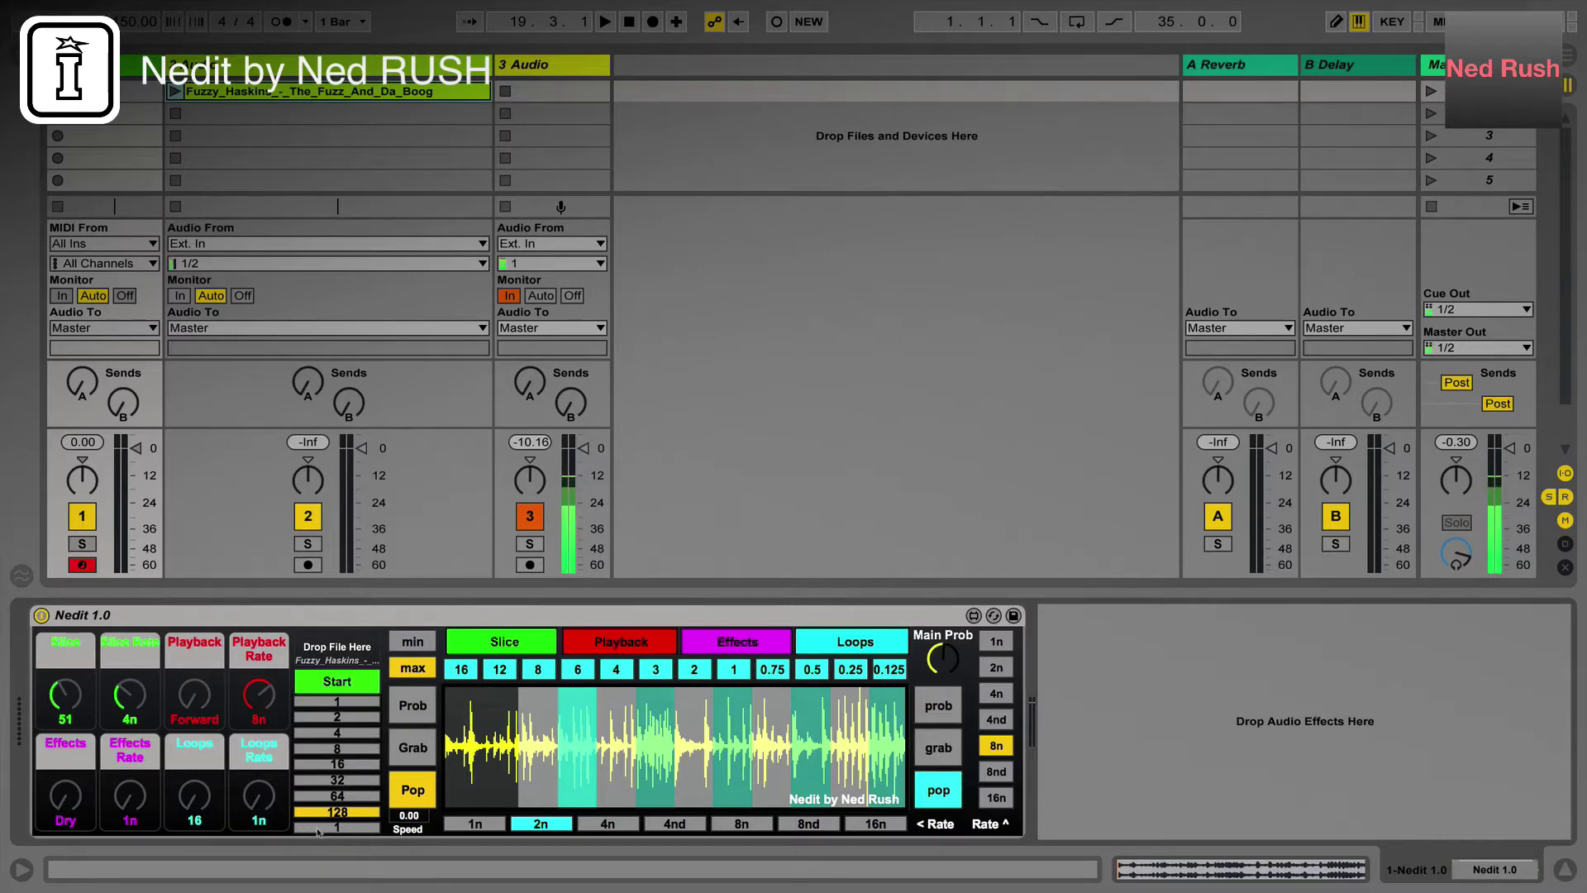
{"action": "left_click", "coordinate": [318, 829]}
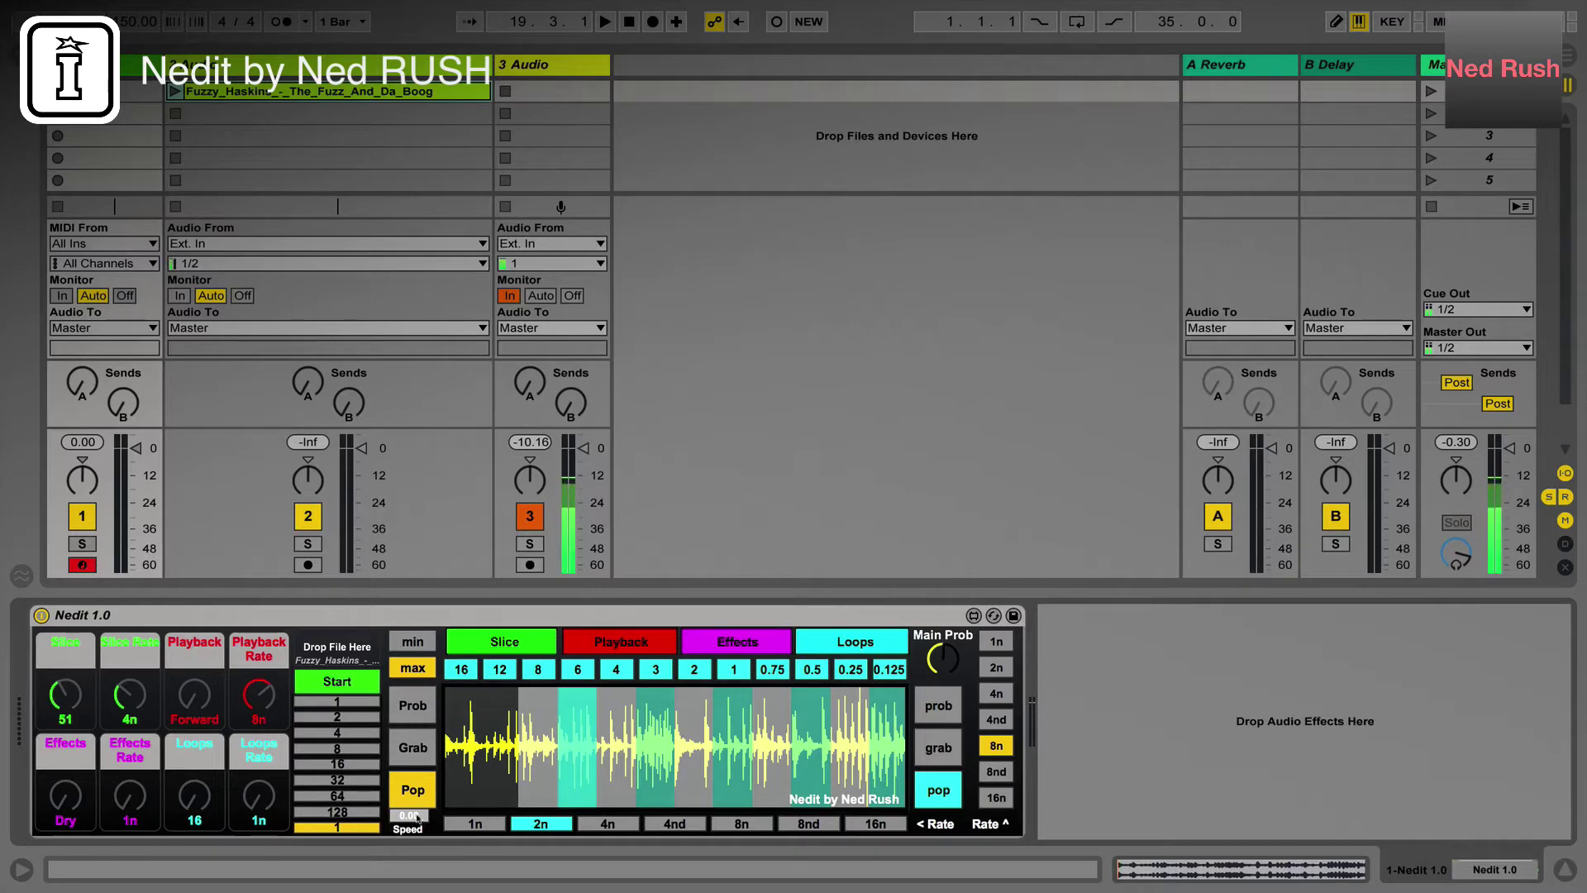
{"action": "mouse_move", "coordinate": [413, 818]}
{"action": "left_mouse_down"}
{"action": "mouse_move", "coordinate": [413, 834]}
{"action": "mouse_move", "coordinate": [409, 806]}
{"action": "left_mouse_up"}
{"action": "left_click", "coordinate": [323, 733]}
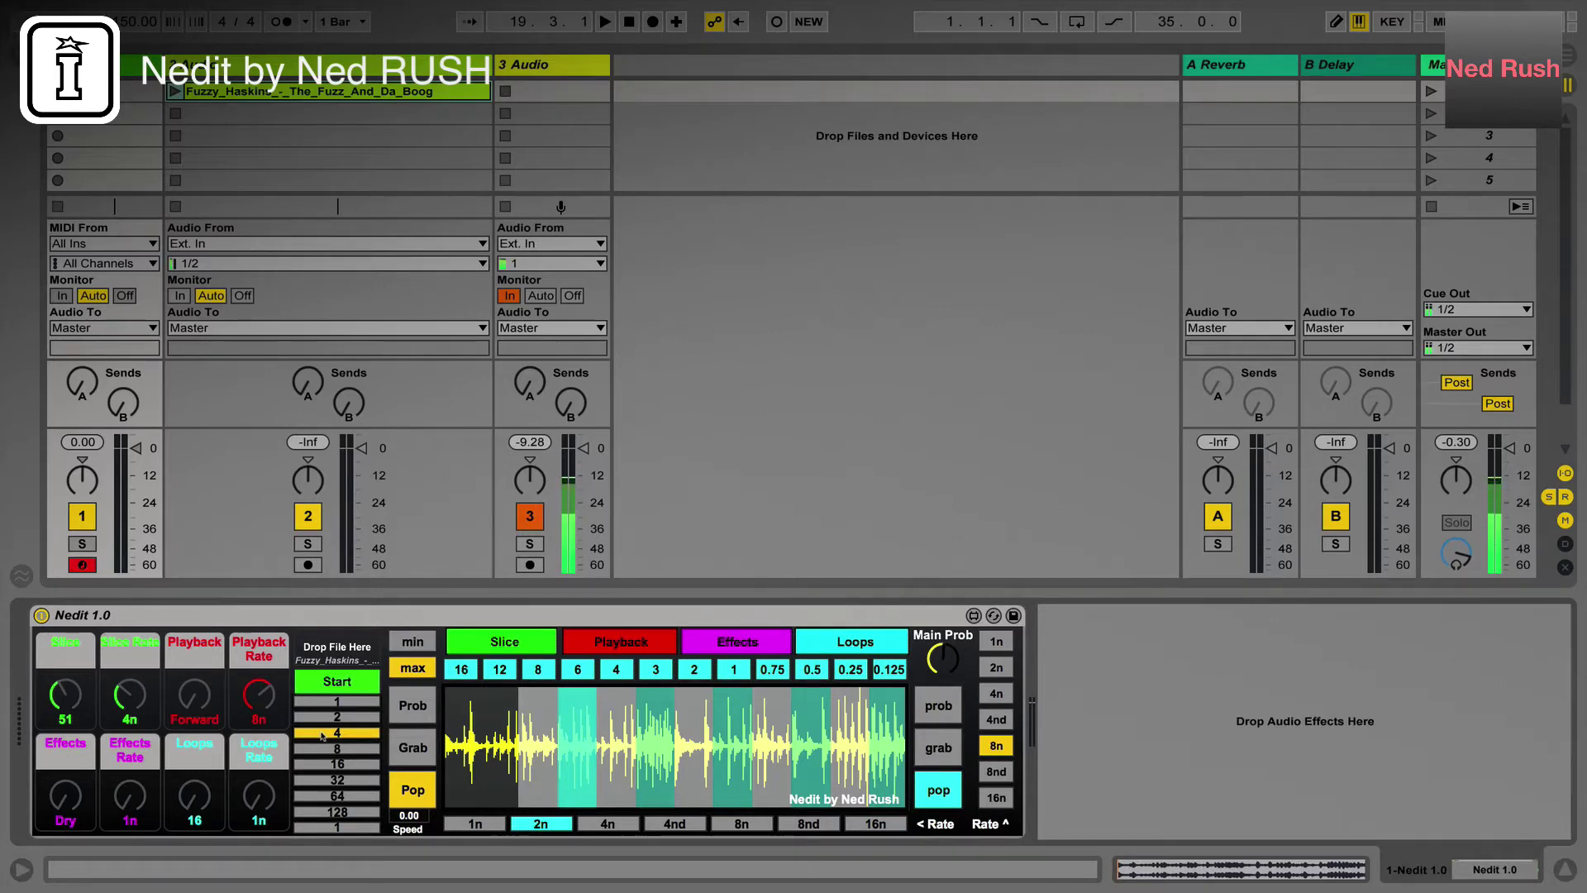
Compare the min and max settings on the Loops section, and switch to the Slice section with min active
{"action": "left_click", "coordinate": [409, 647]}
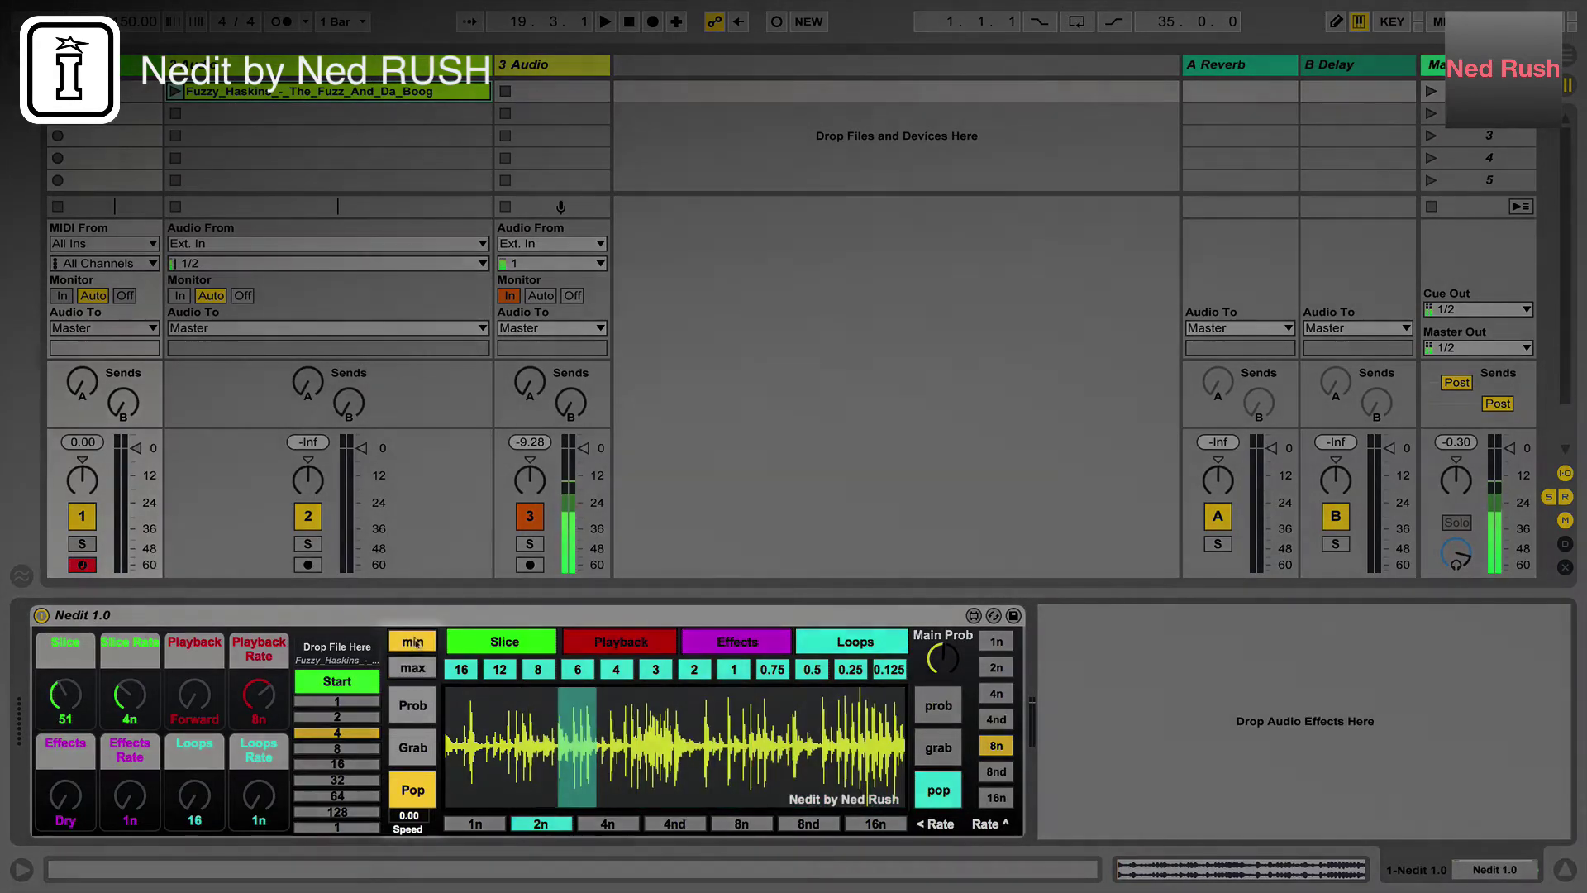
{"action": "left_click", "coordinate": [411, 667]}
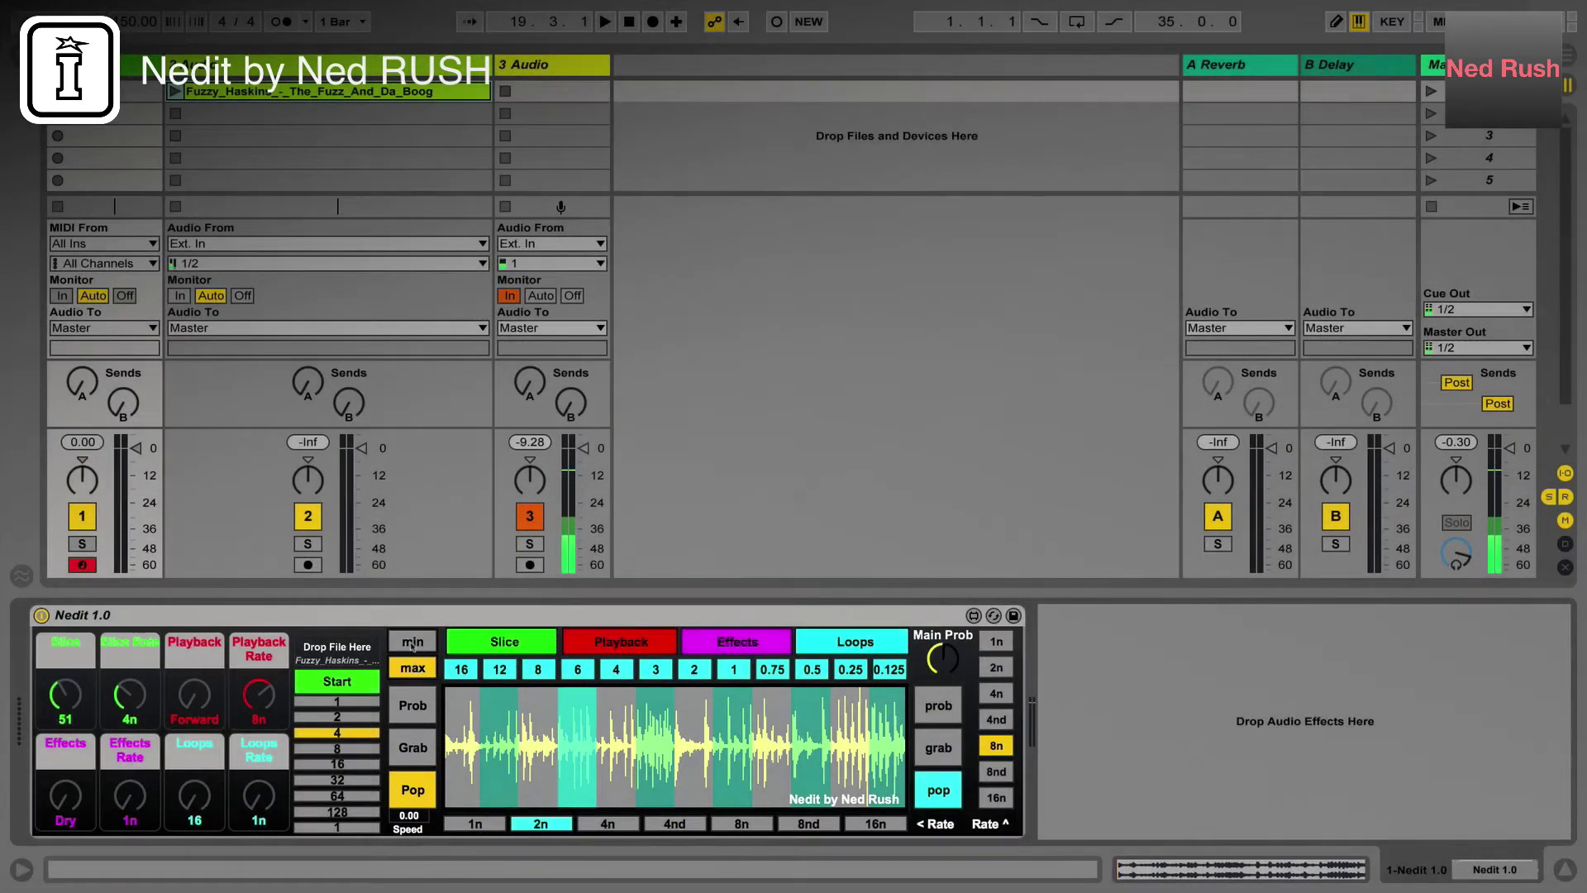
{"action": "left_click", "coordinate": [411, 644]}
{"action": "left_click", "coordinate": [411, 669]}
{"action": "left_click", "coordinate": [506, 643]}
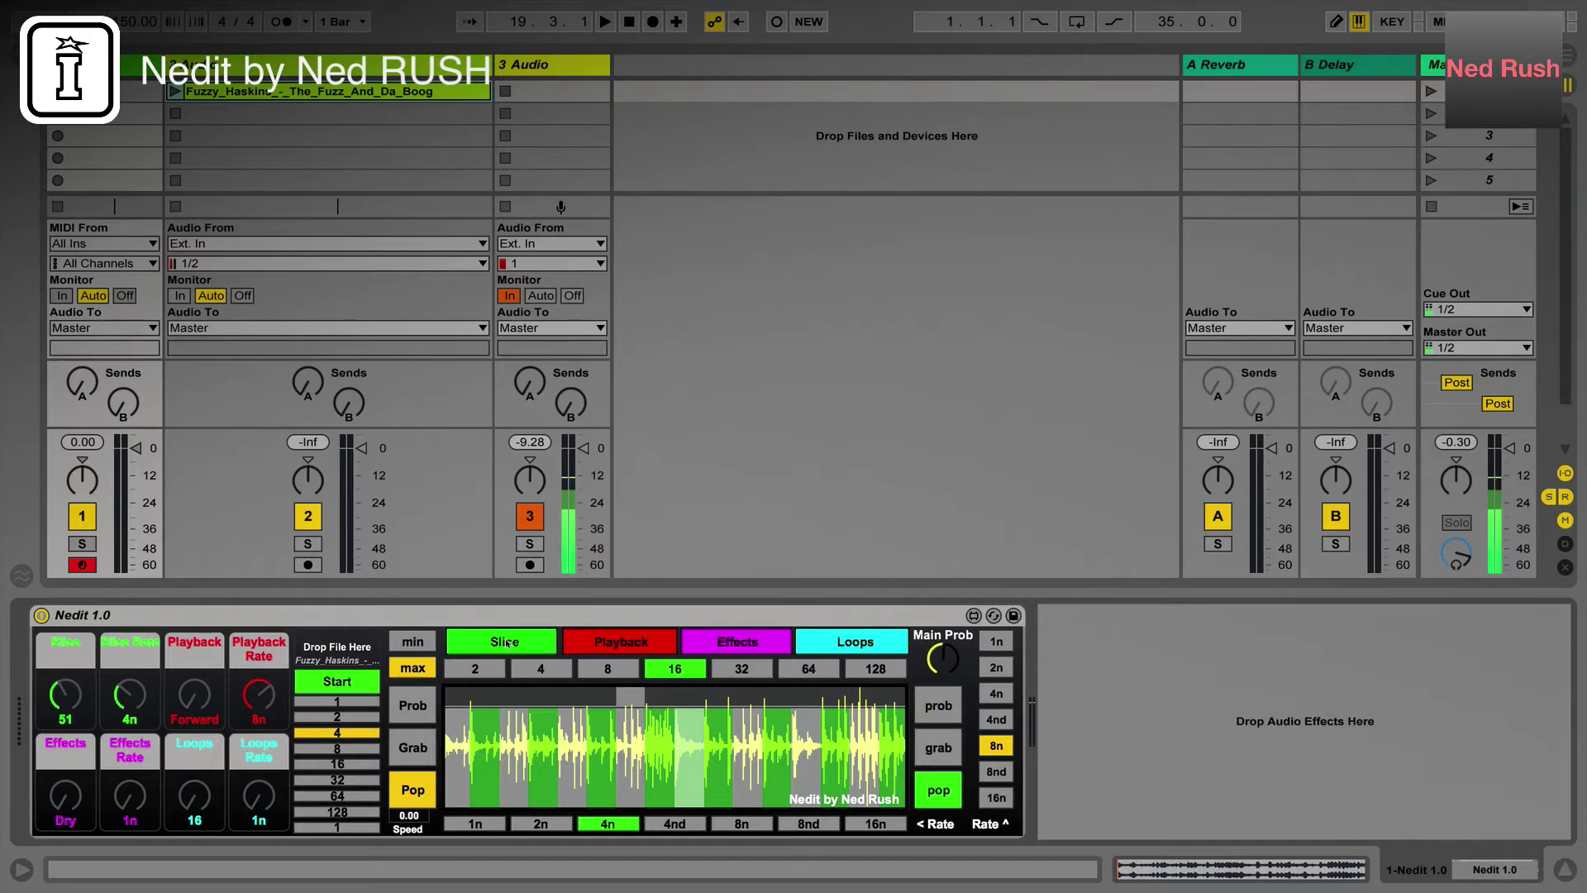
{"action": "left_click", "coordinate": [416, 644]}
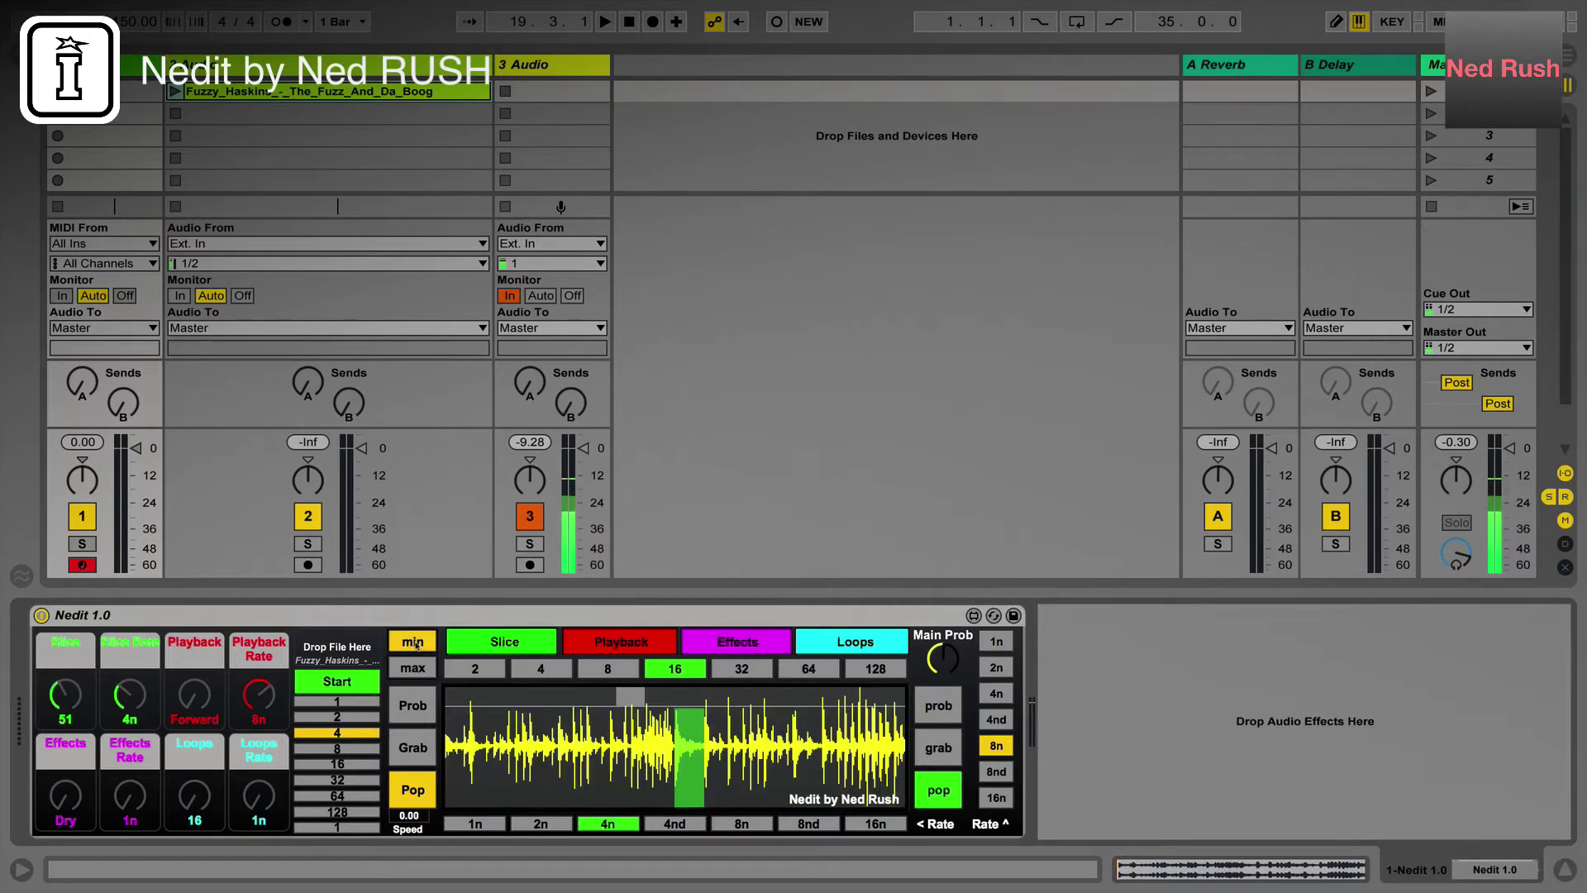
Cycle the device's overall mode through Prob, Grab and Pop, and leave it on Prob
{"action": "left_click", "coordinate": [412, 705]}
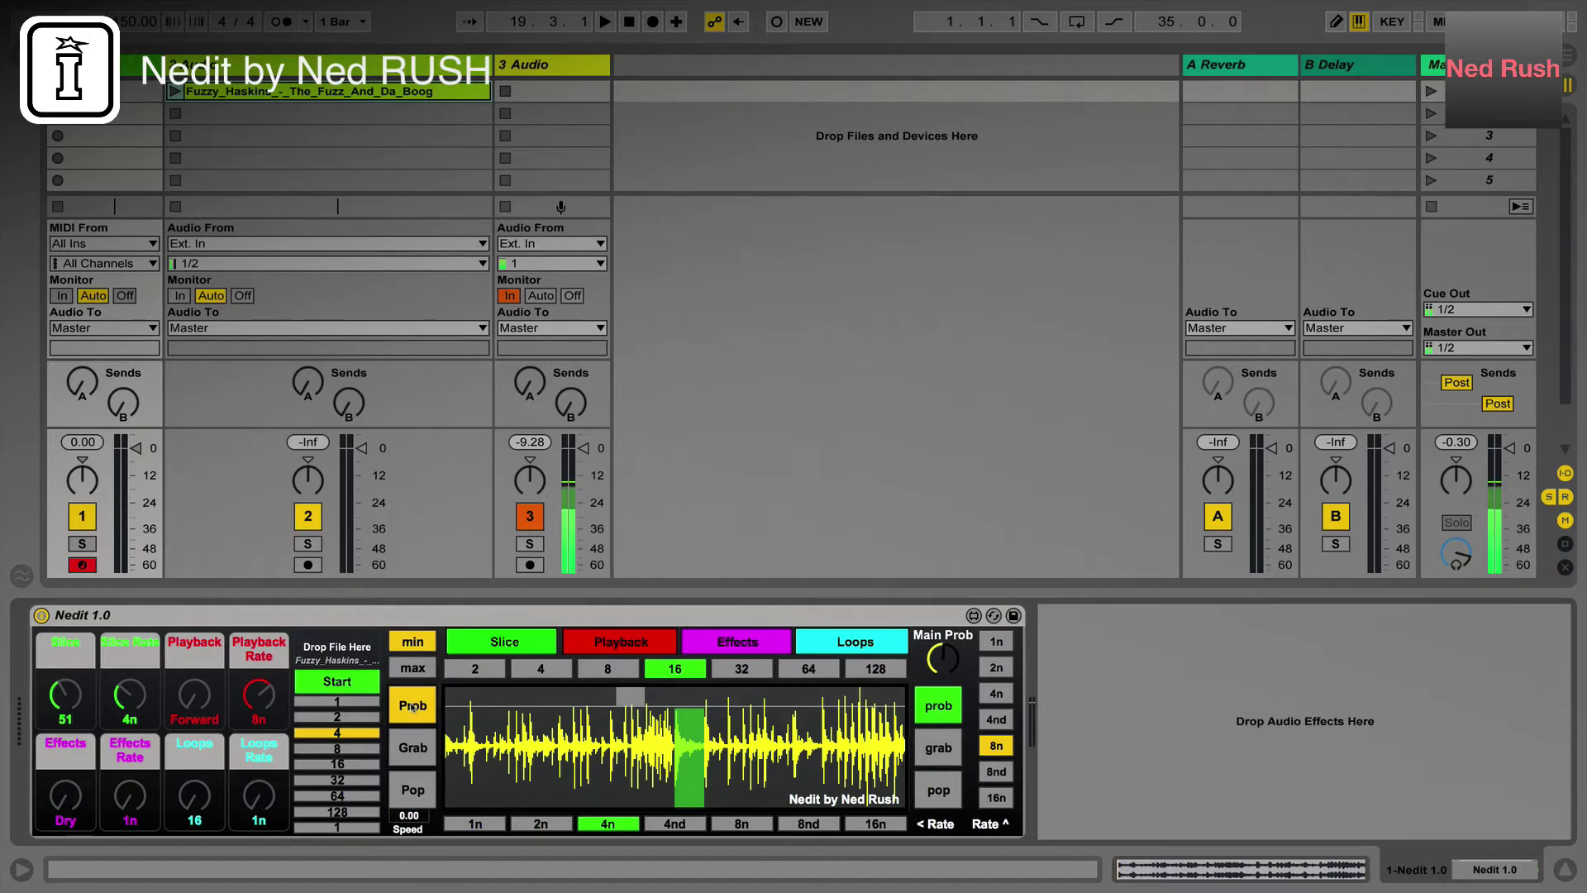
{"action": "left_click", "coordinate": [409, 749]}
{"action": "left_click", "coordinate": [407, 792]}
{"action": "left_click", "coordinate": [406, 754]}
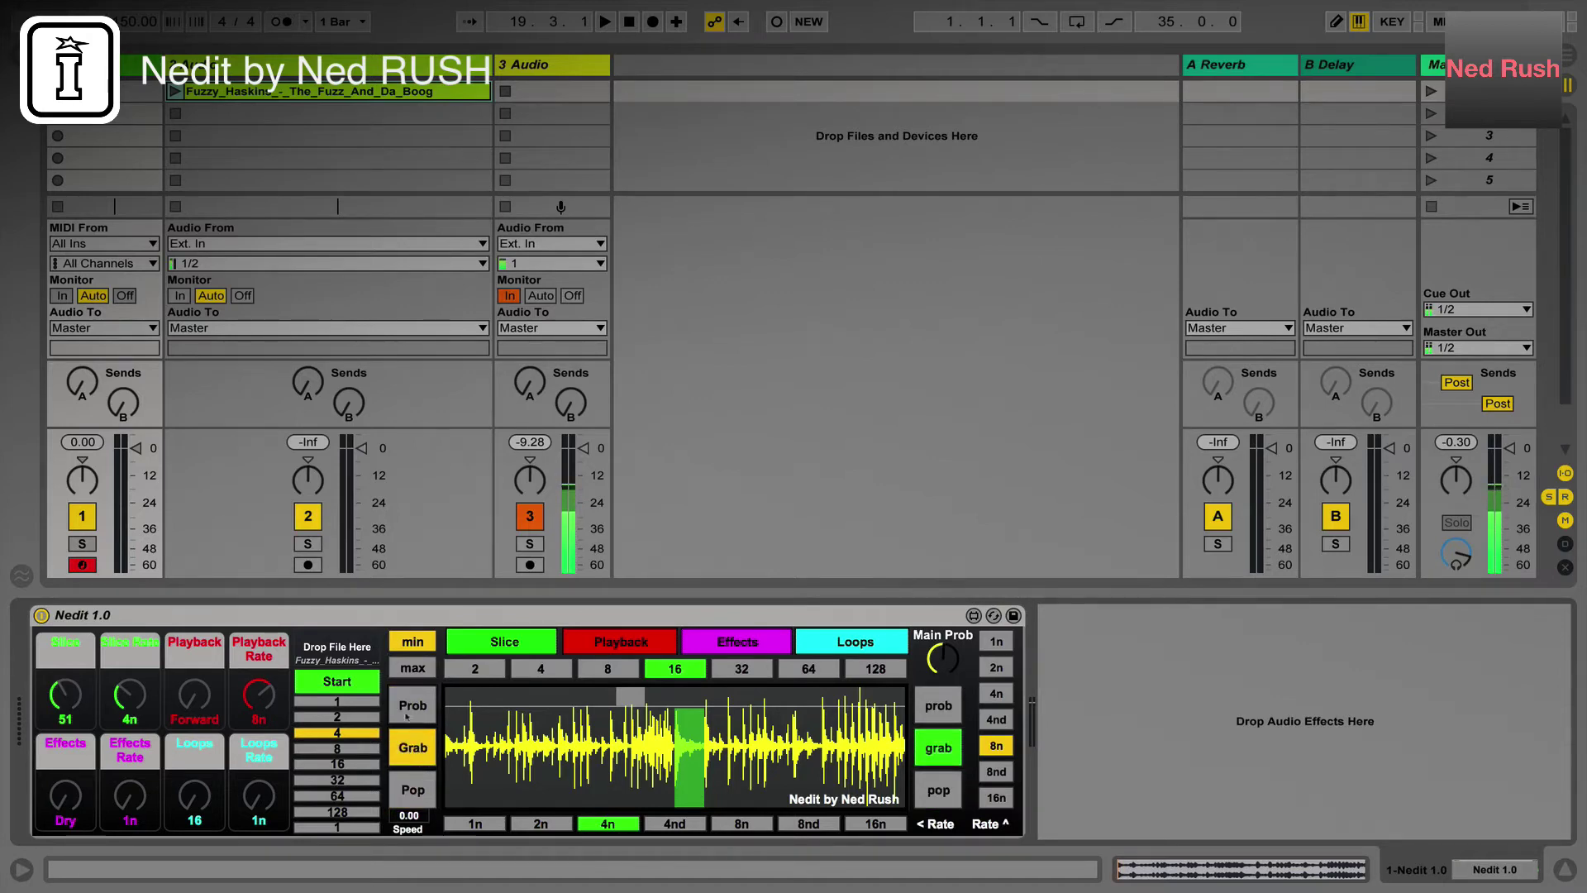
{"action": "left_click", "coordinate": [408, 710]}
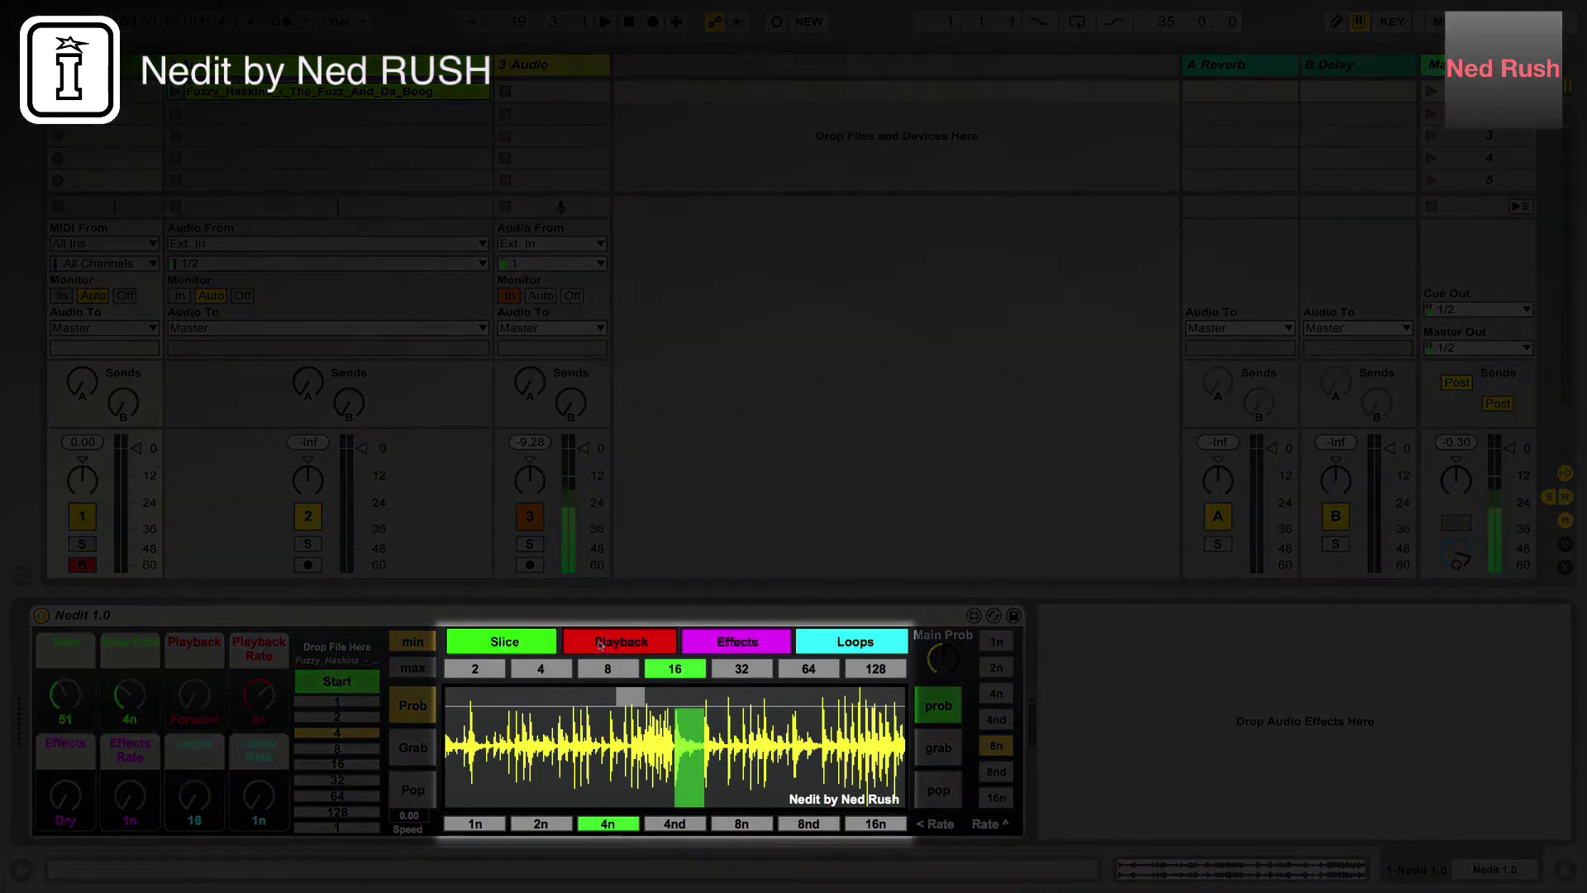
Look through the Playback, Effects and Loops sections and return to the Slice section
{"action": "left_click", "coordinate": [621, 641]}
{"action": "left_click", "coordinate": [778, 645]}
{"action": "left_click", "coordinate": [855, 641]}
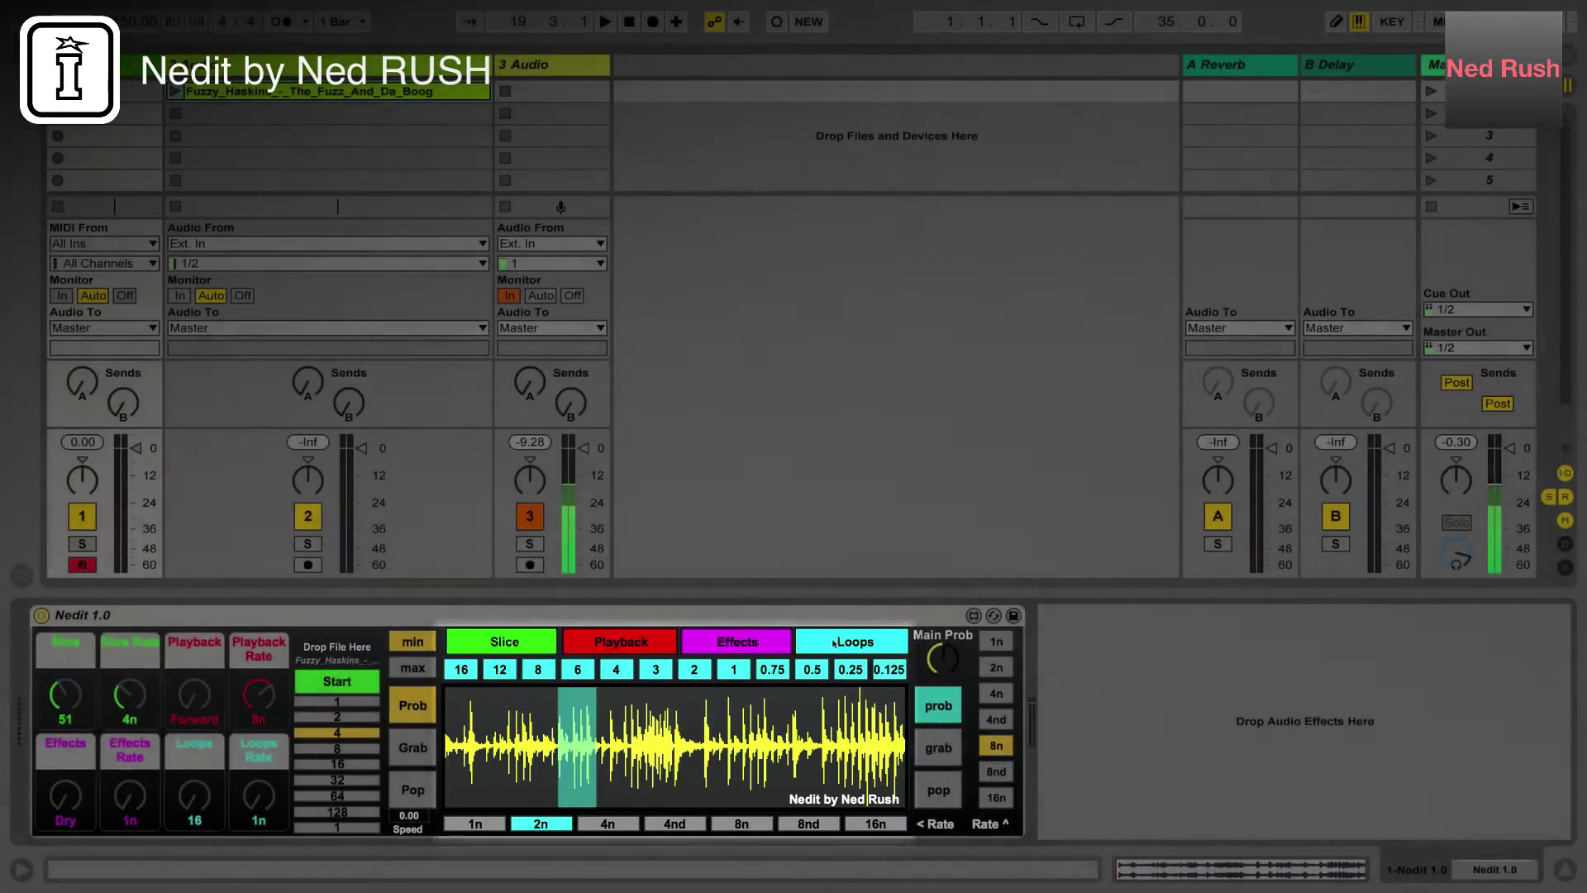
{"action": "left_click", "coordinate": [738, 642]}
{"action": "left_click", "coordinate": [621, 642]}
{"action": "left_click", "coordinate": [480, 641]}
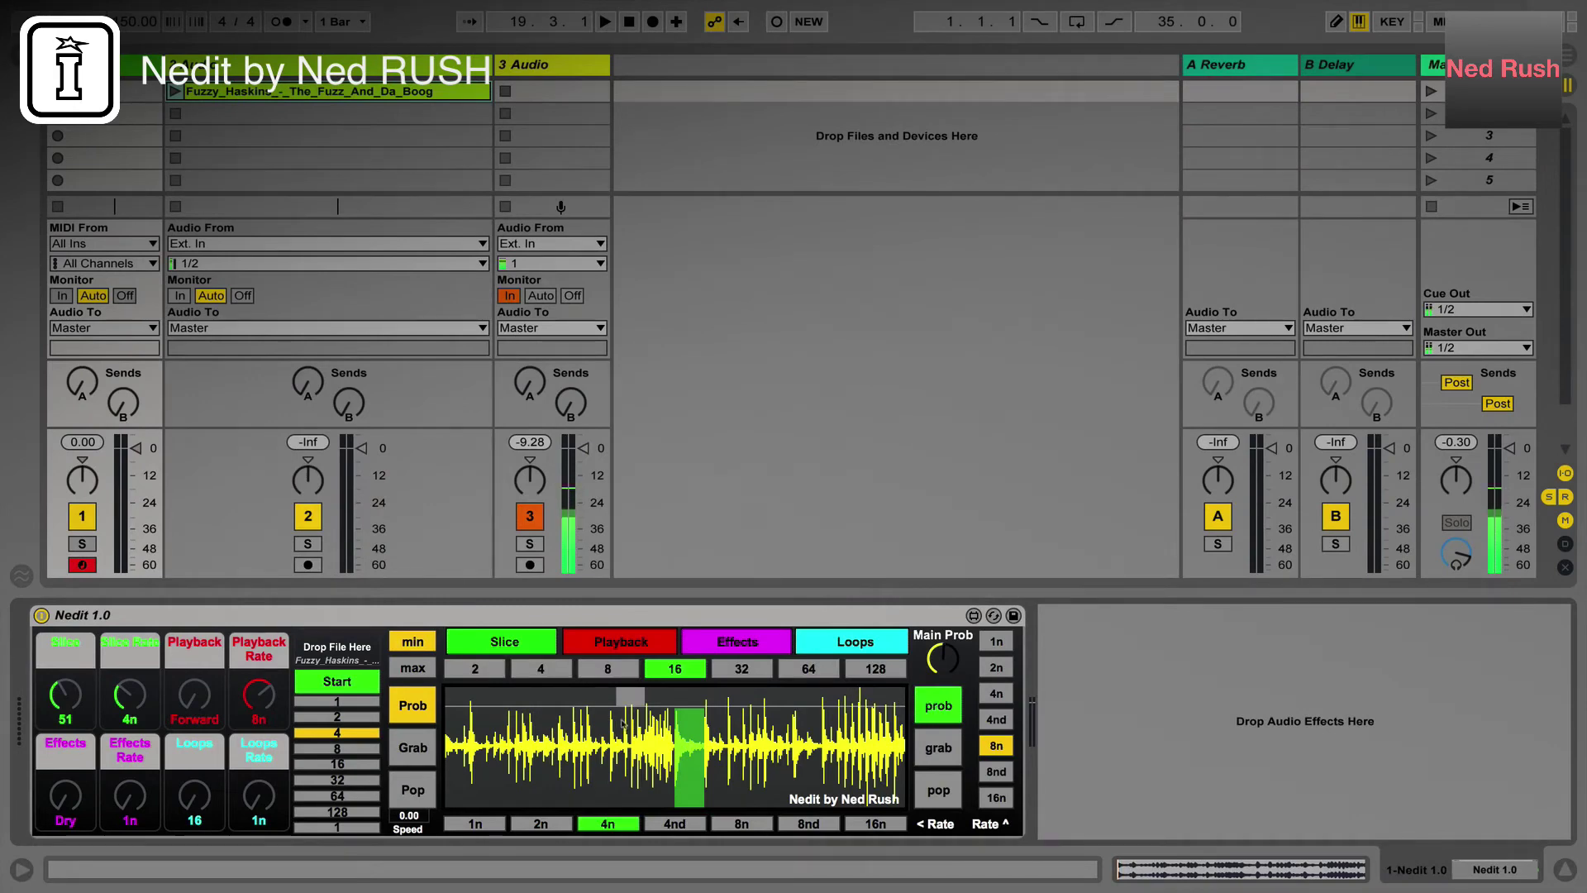
Try slice counts of 4, 128 and 2 in the Slice section, and return the count to 16
{"action": "left_click", "coordinate": [541, 668]}
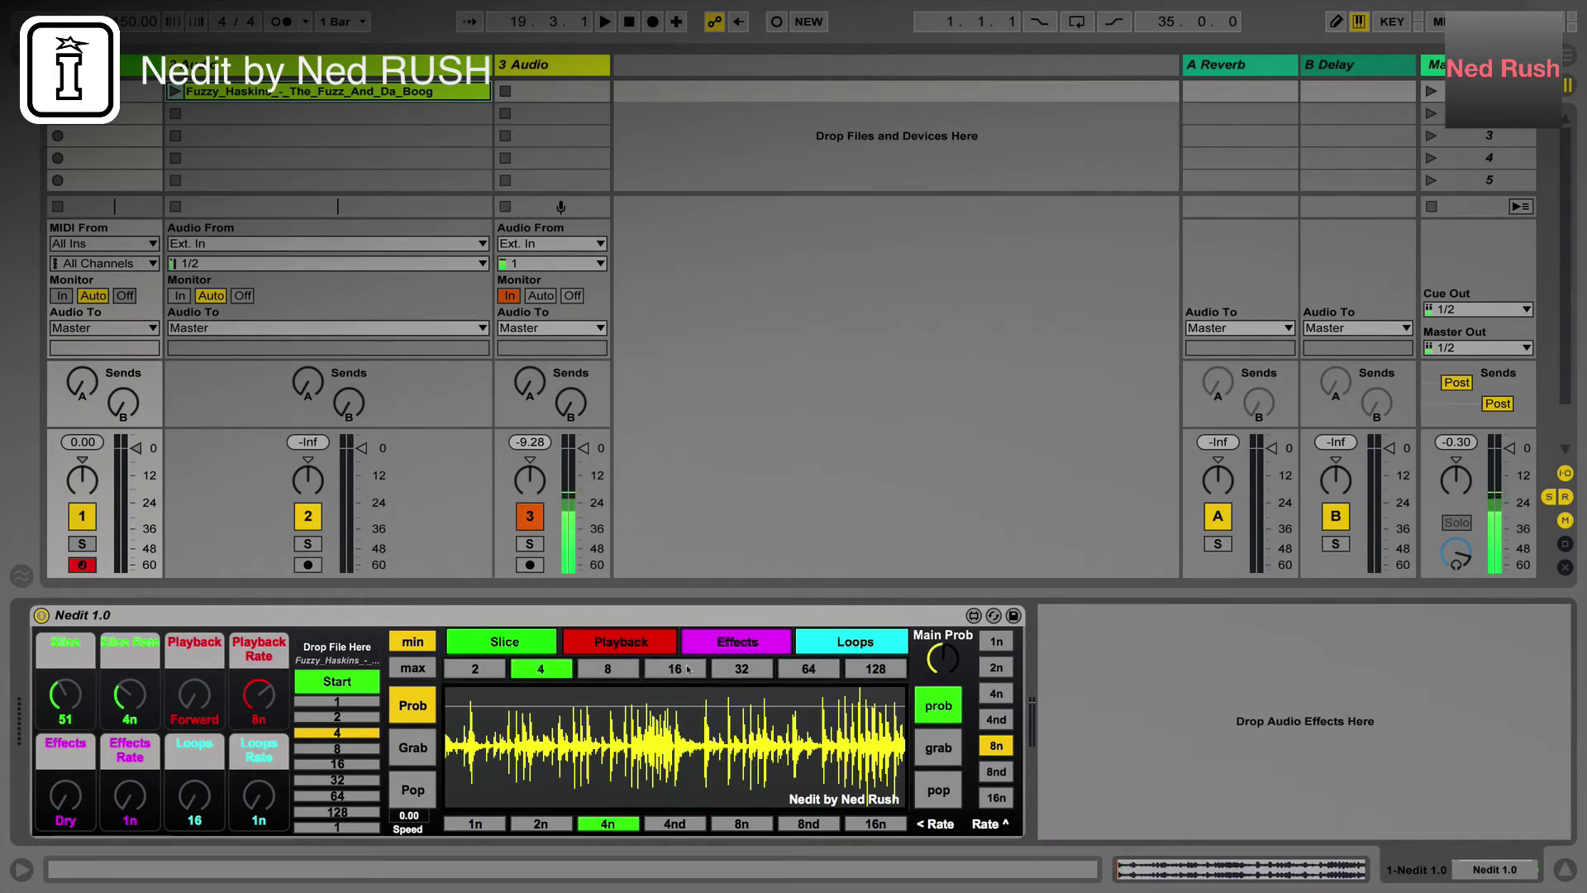
{"action": "left_click", "coordinate": [688, 669]}
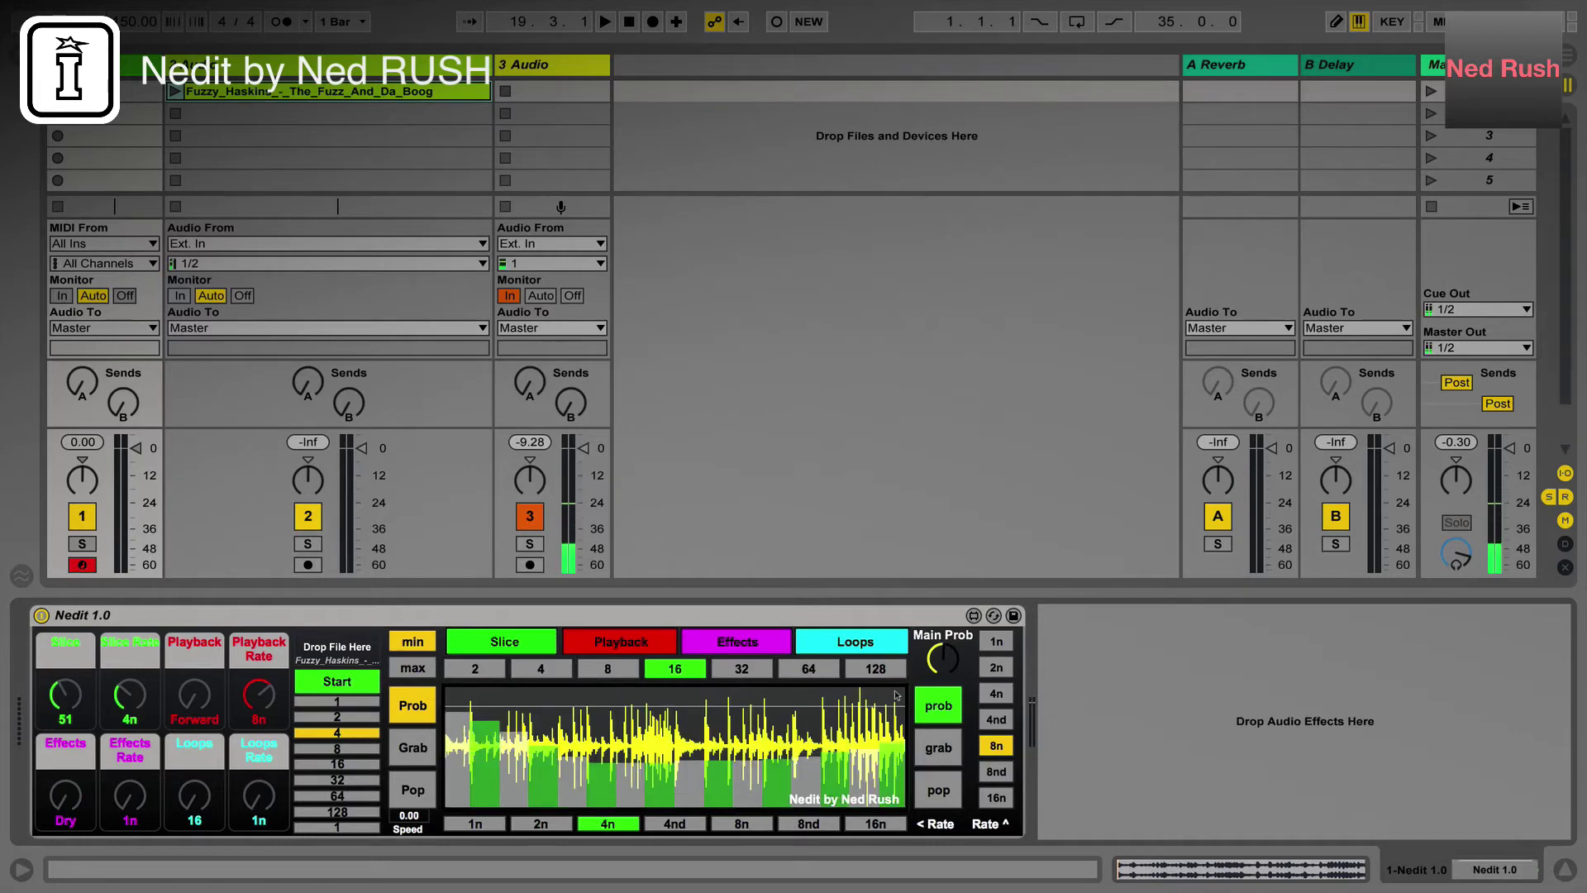
{"action": "left_click", "coordinate": [876, 669]}
{"action": "left_click", "coordinate": [476, 668]}
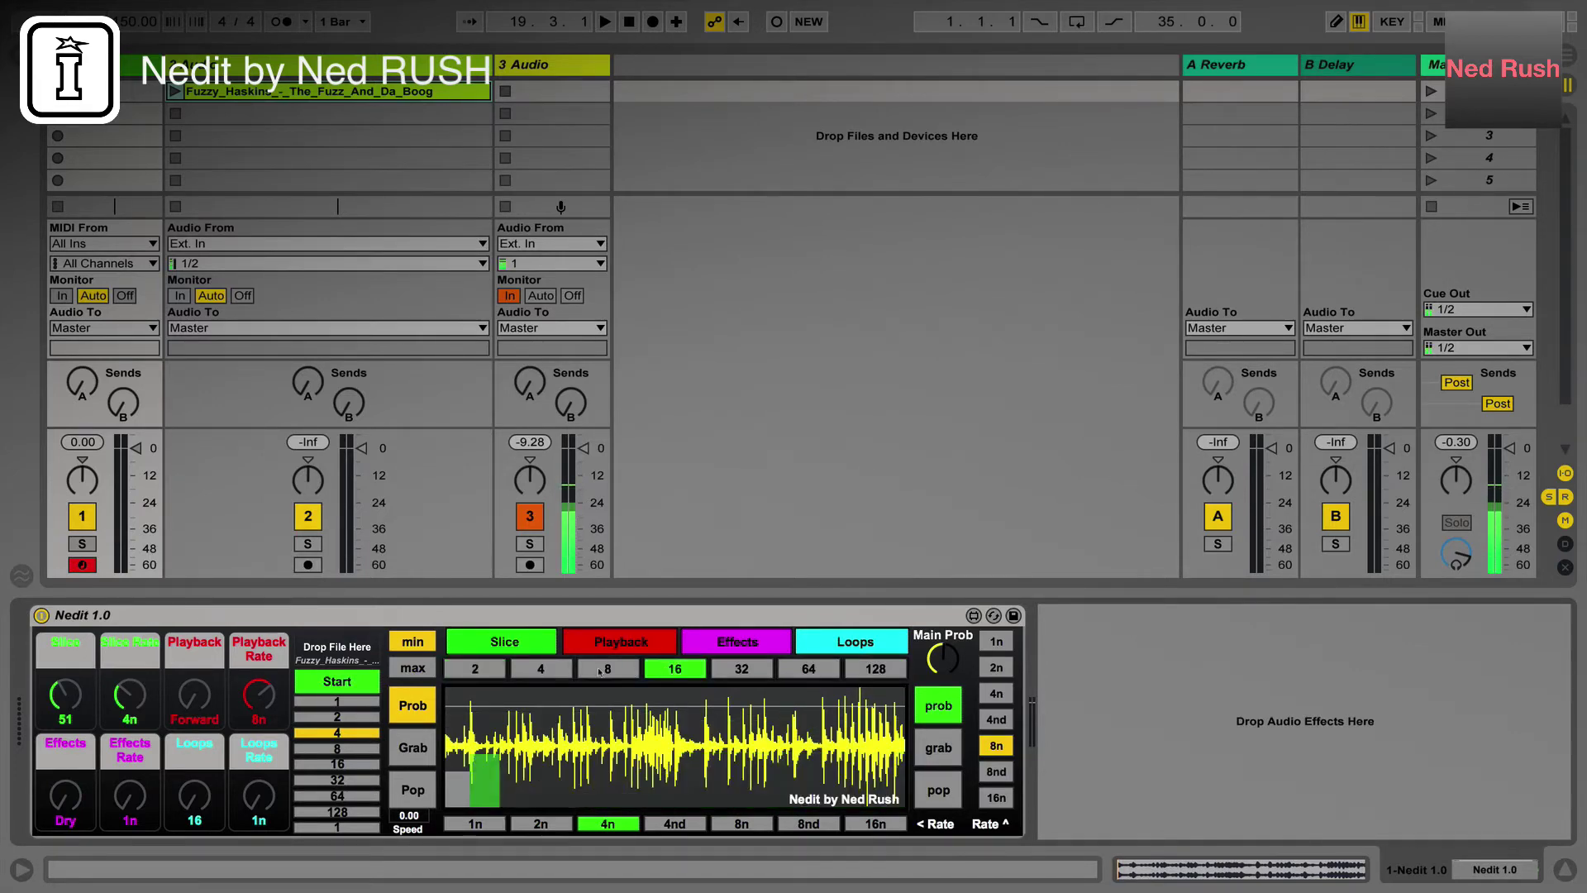
Step the Slice section's rate through 1n, 2n, 4n, 4nd and 8n, and leave it at 8nd
{"action": "left_click", "coordinate": [474, 825]}
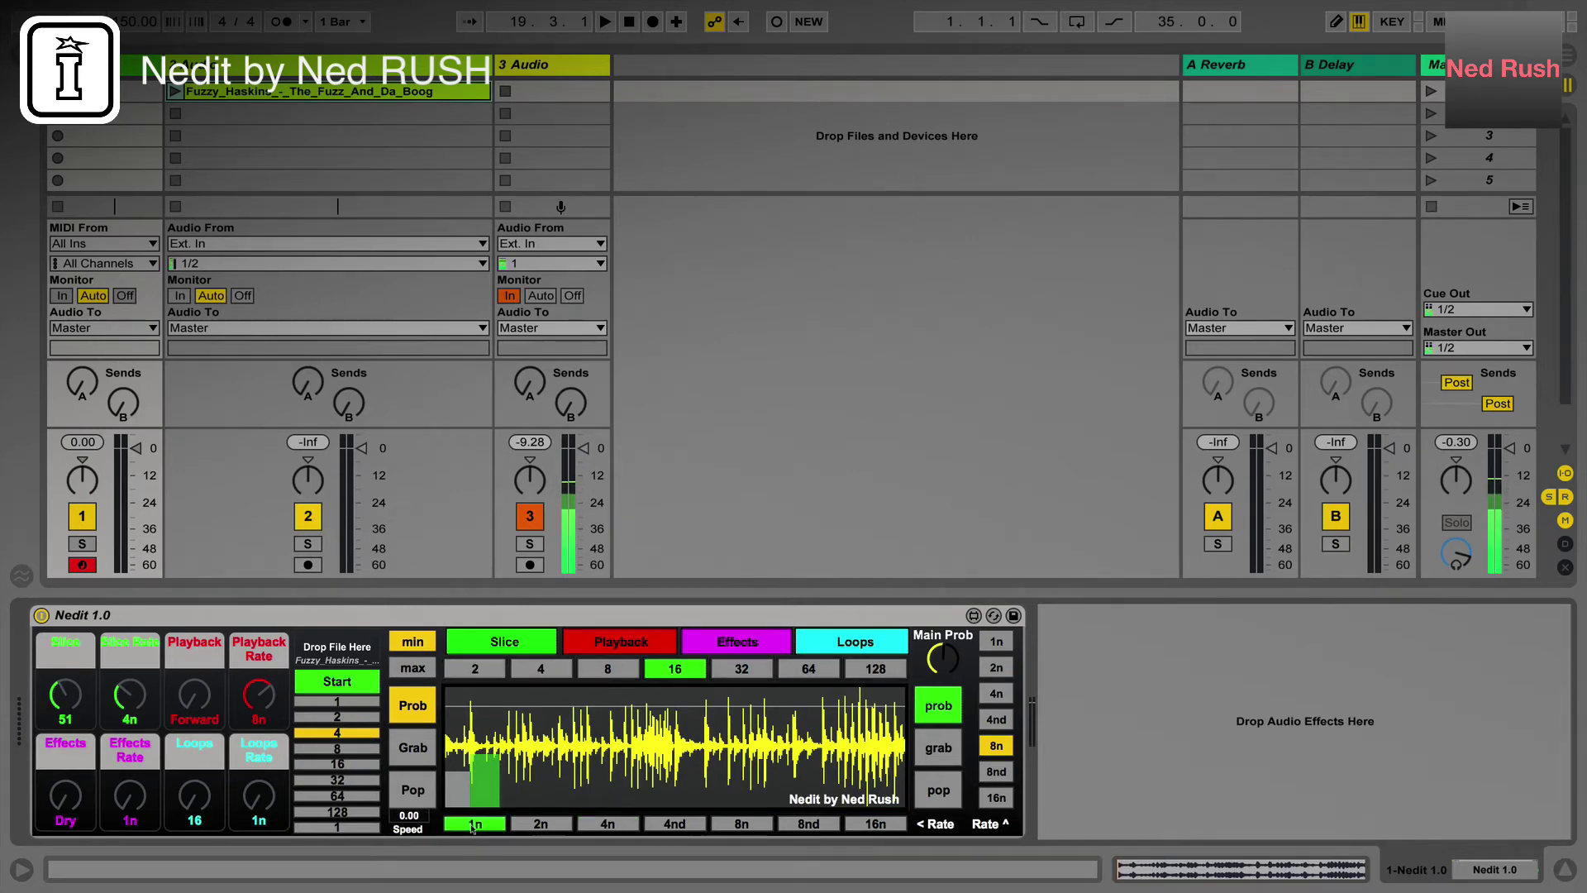
{"action": "left_click", "coordinate": [540, 824]}
{"action": "left_click", "coordinate": [608, 824]}
{"action": "left_click", "coordinate": [674, 824]}
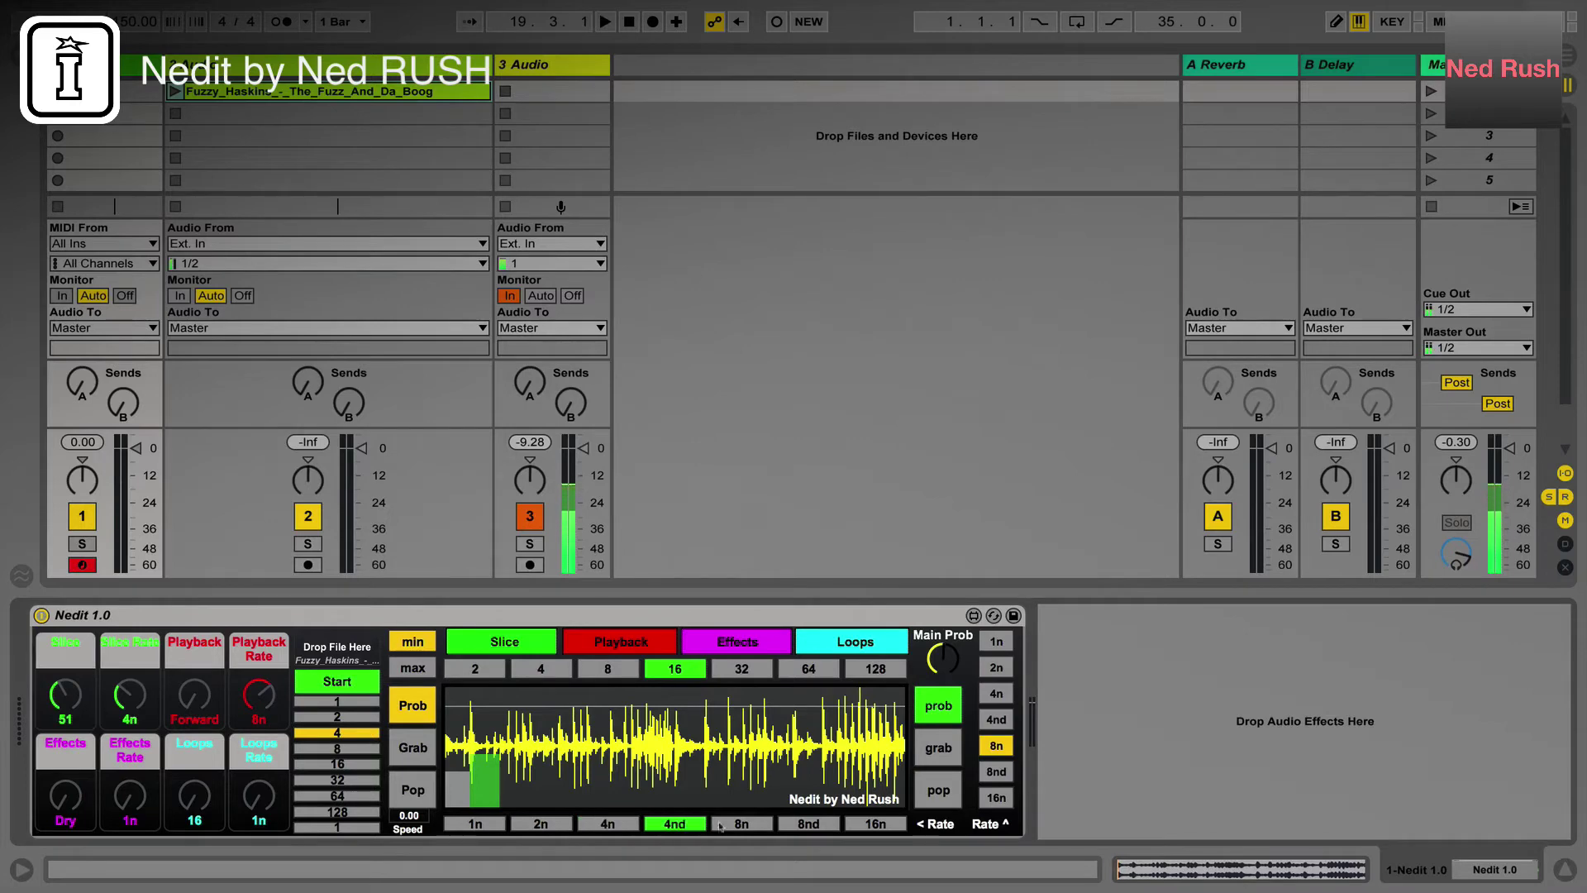
{"action": "left_click", "coordinate": [741, 824]}
{"action": "left_click", "coordinate": [808, 824]}
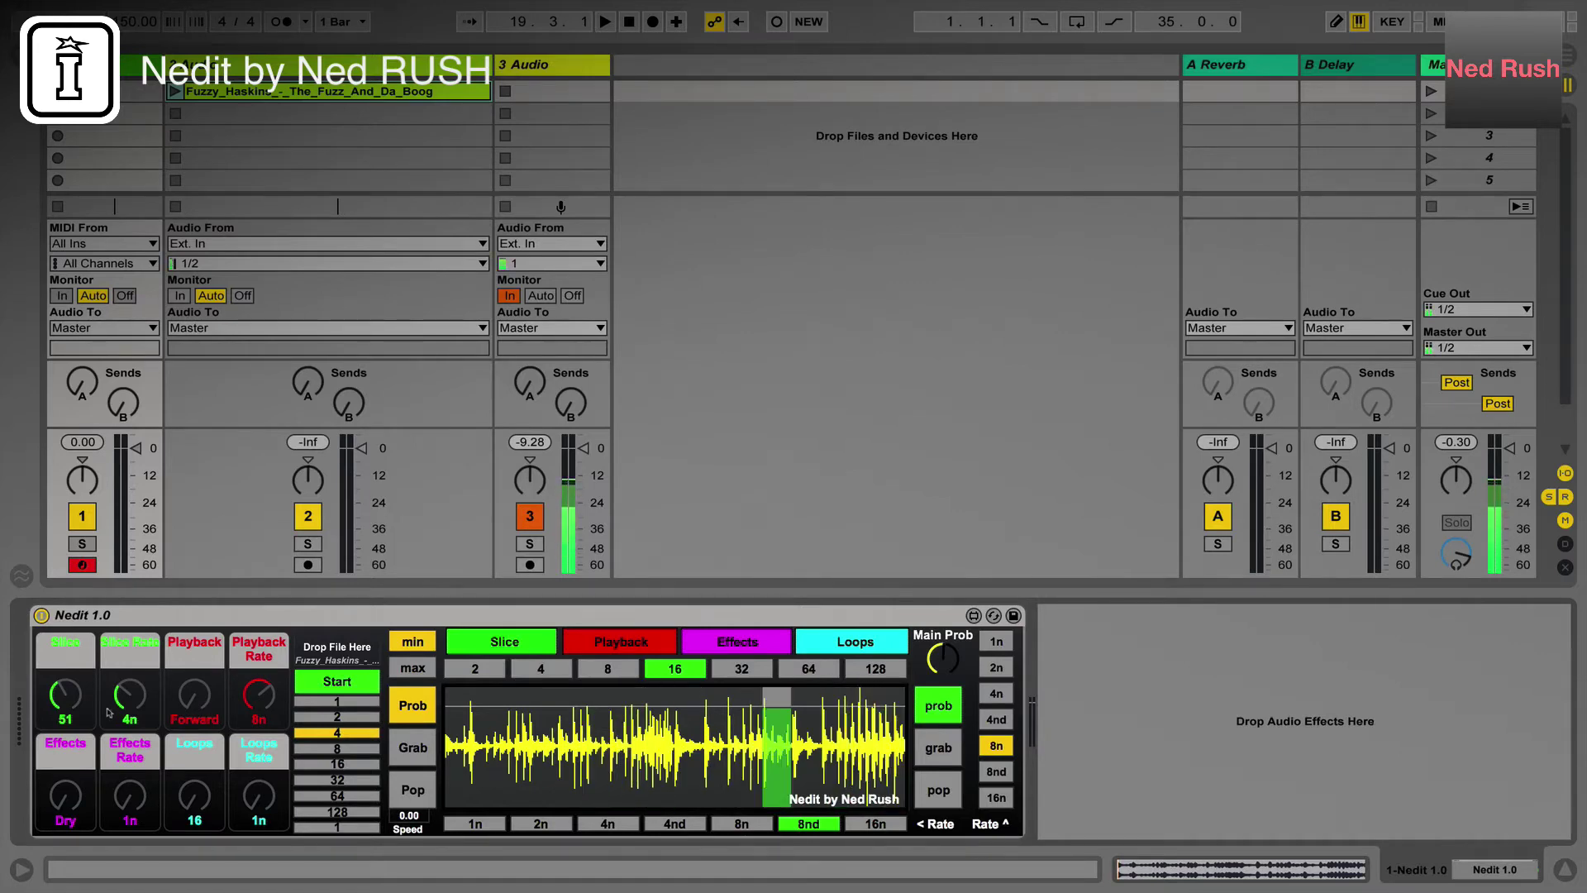
Set the Slice dial to 48 and draw probability levels for Down, Up and Stretch in the Playback section
{"action": "left_click_drag", "start_coordinate": [65, 698], "coordinate": [65, 719]}
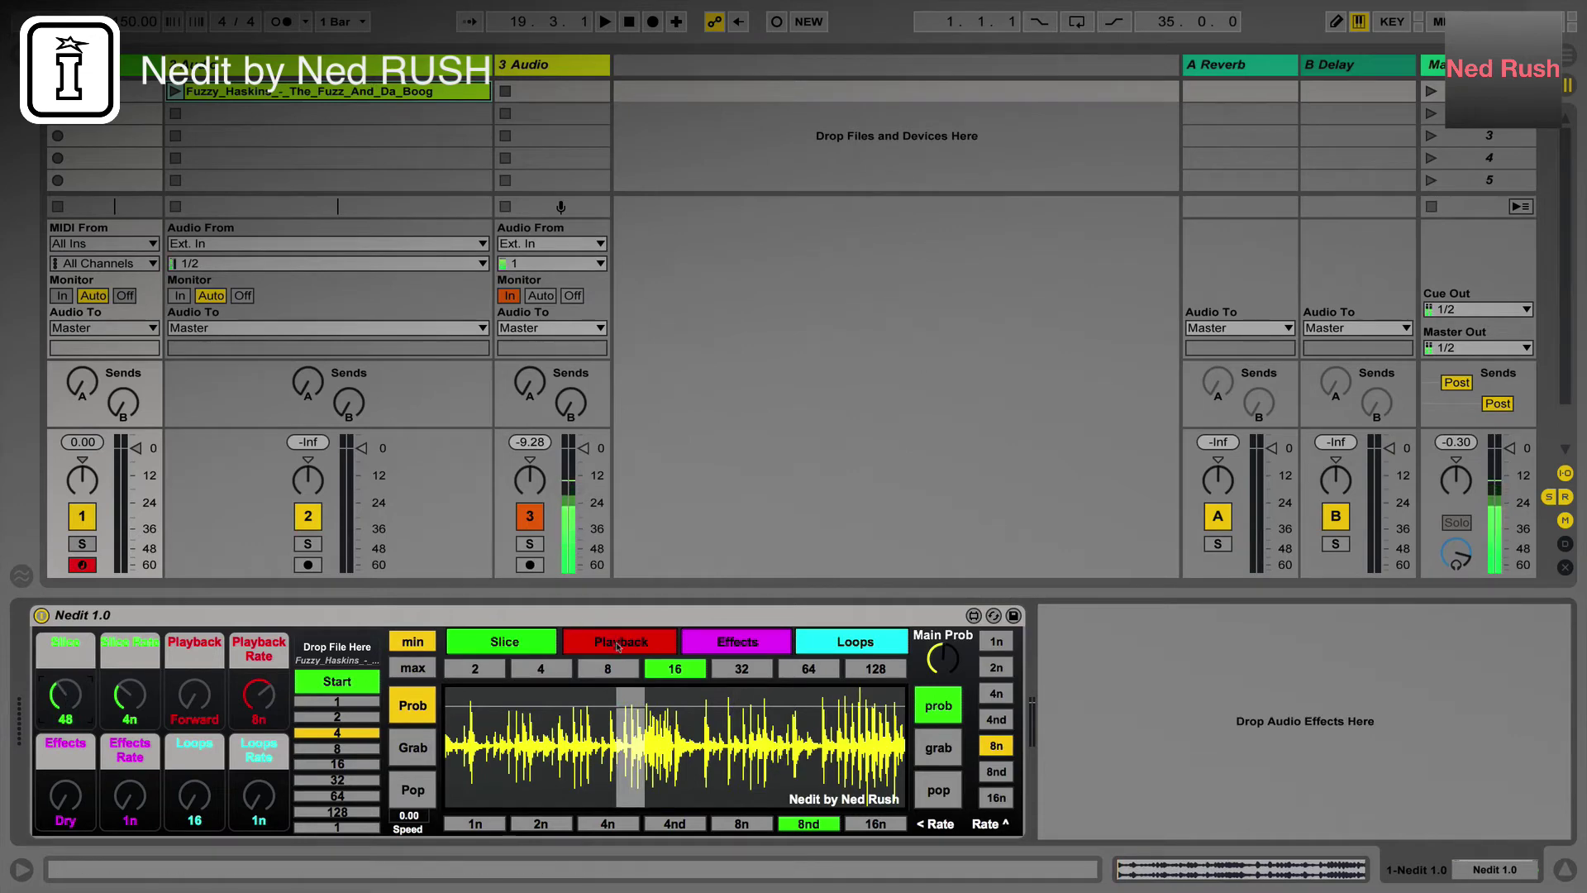
{"action": "left_click", "coordinate": [616, 645]}
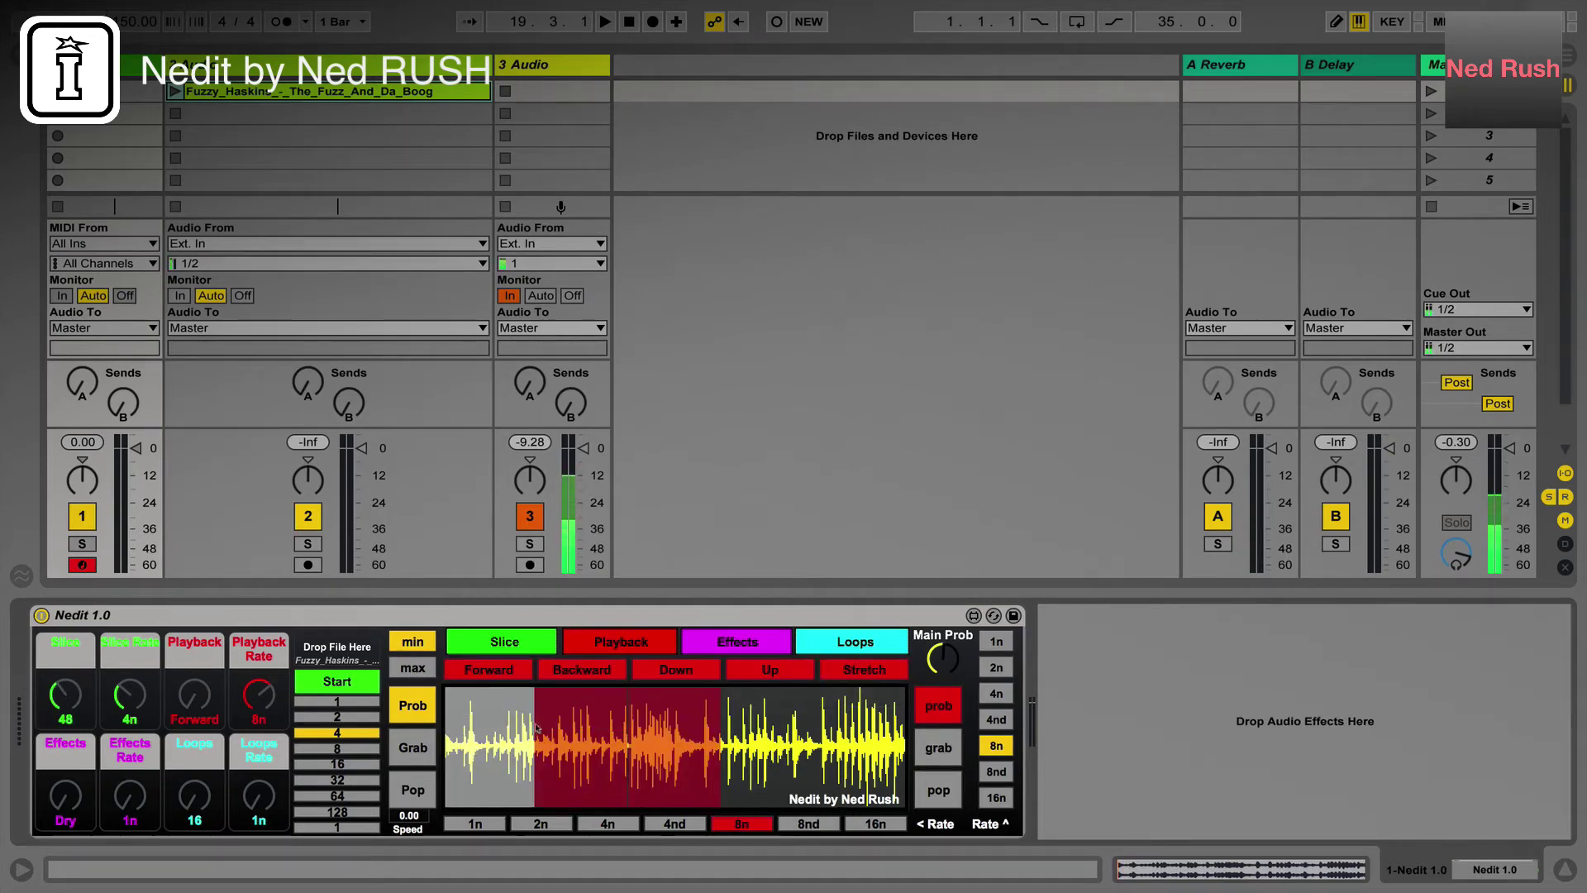
{"action": "left_click", "coordinate": [663, 727]}
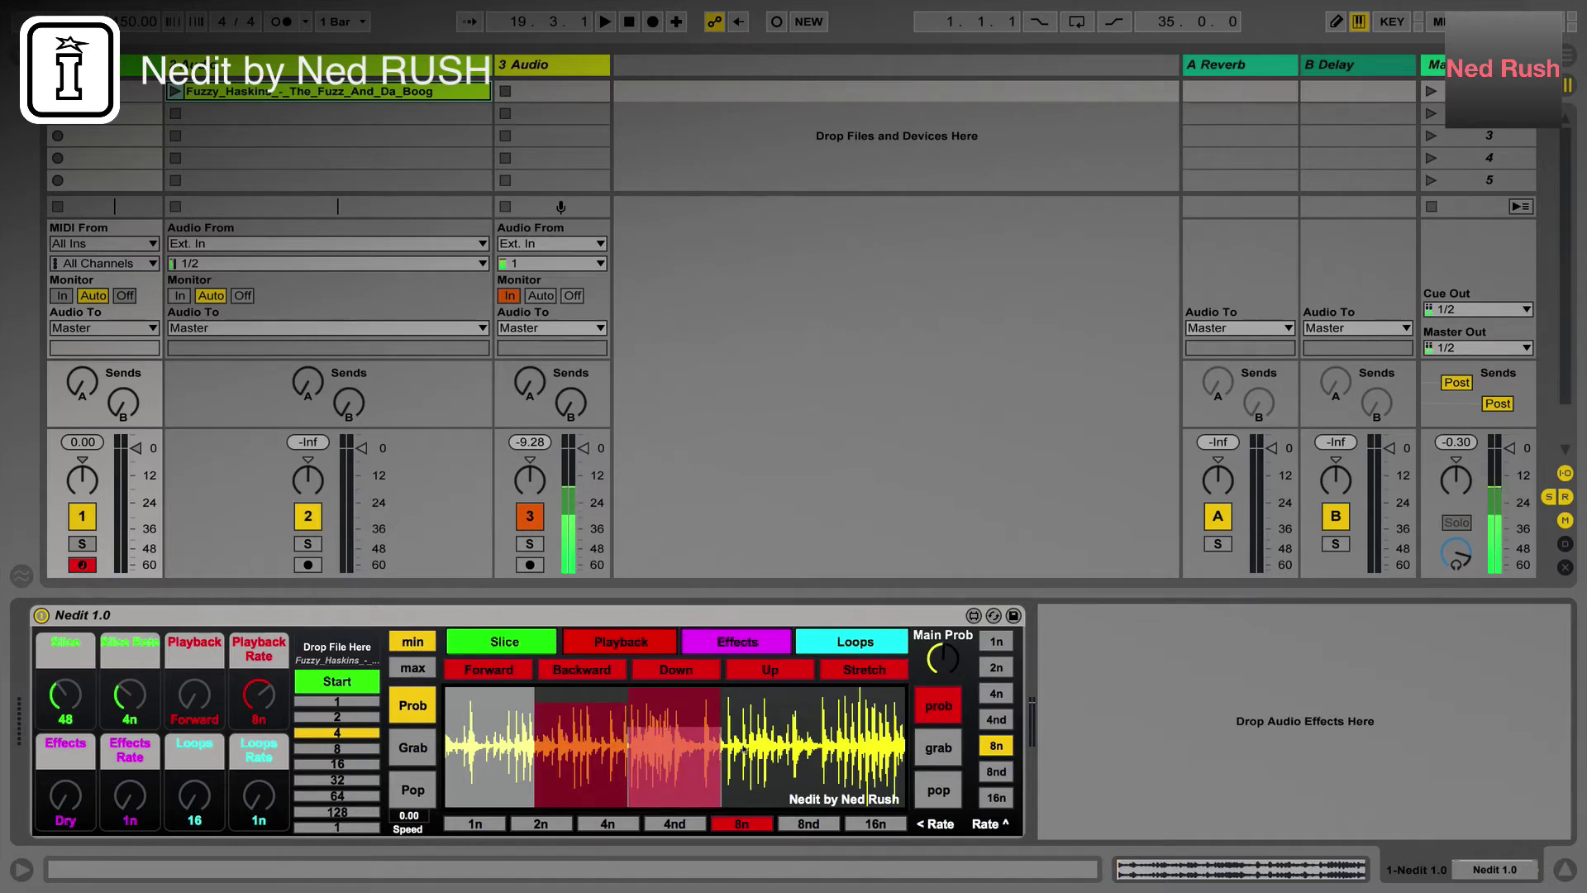
{"action": "mouse_move", "coordinate": [743, 750]}
{"action": "left_mouse_down"}
{"action": "mouse_move", "coordinate": [747, 709]}
{"action": "mouse_move", "coordinate": [852, 746]}
{"action": "mouse_move", "coordinate": [851, 705]}
{"action": "left_mouse_up"}
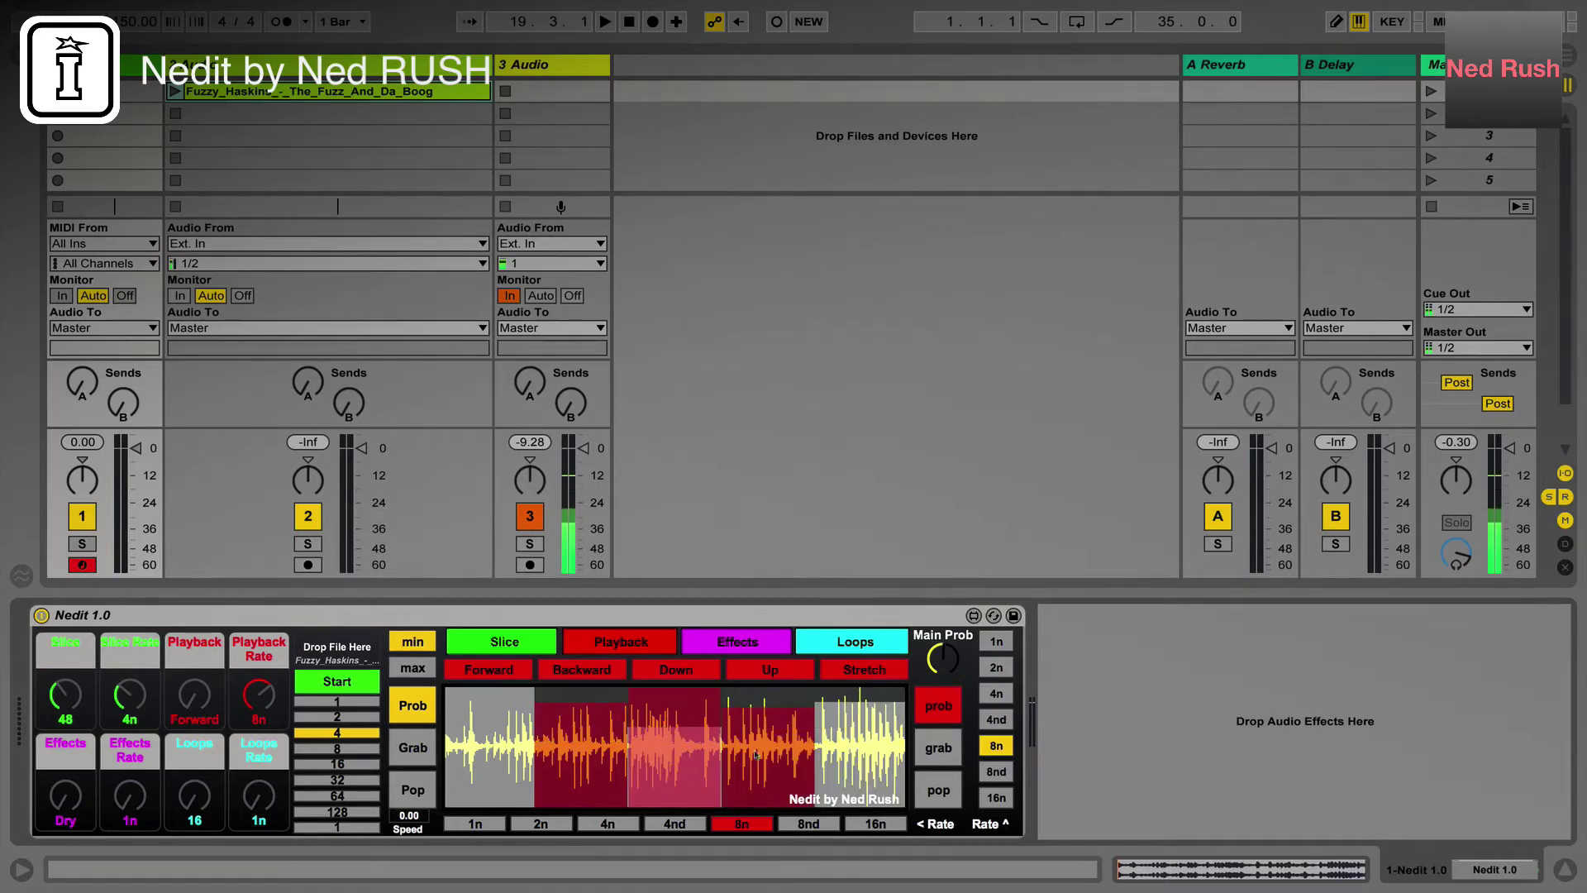
Choose the Down playback style, set the Playback dial to Down, and show the Effects section
{"action": "left_click", "coordinate": [686, 674]}
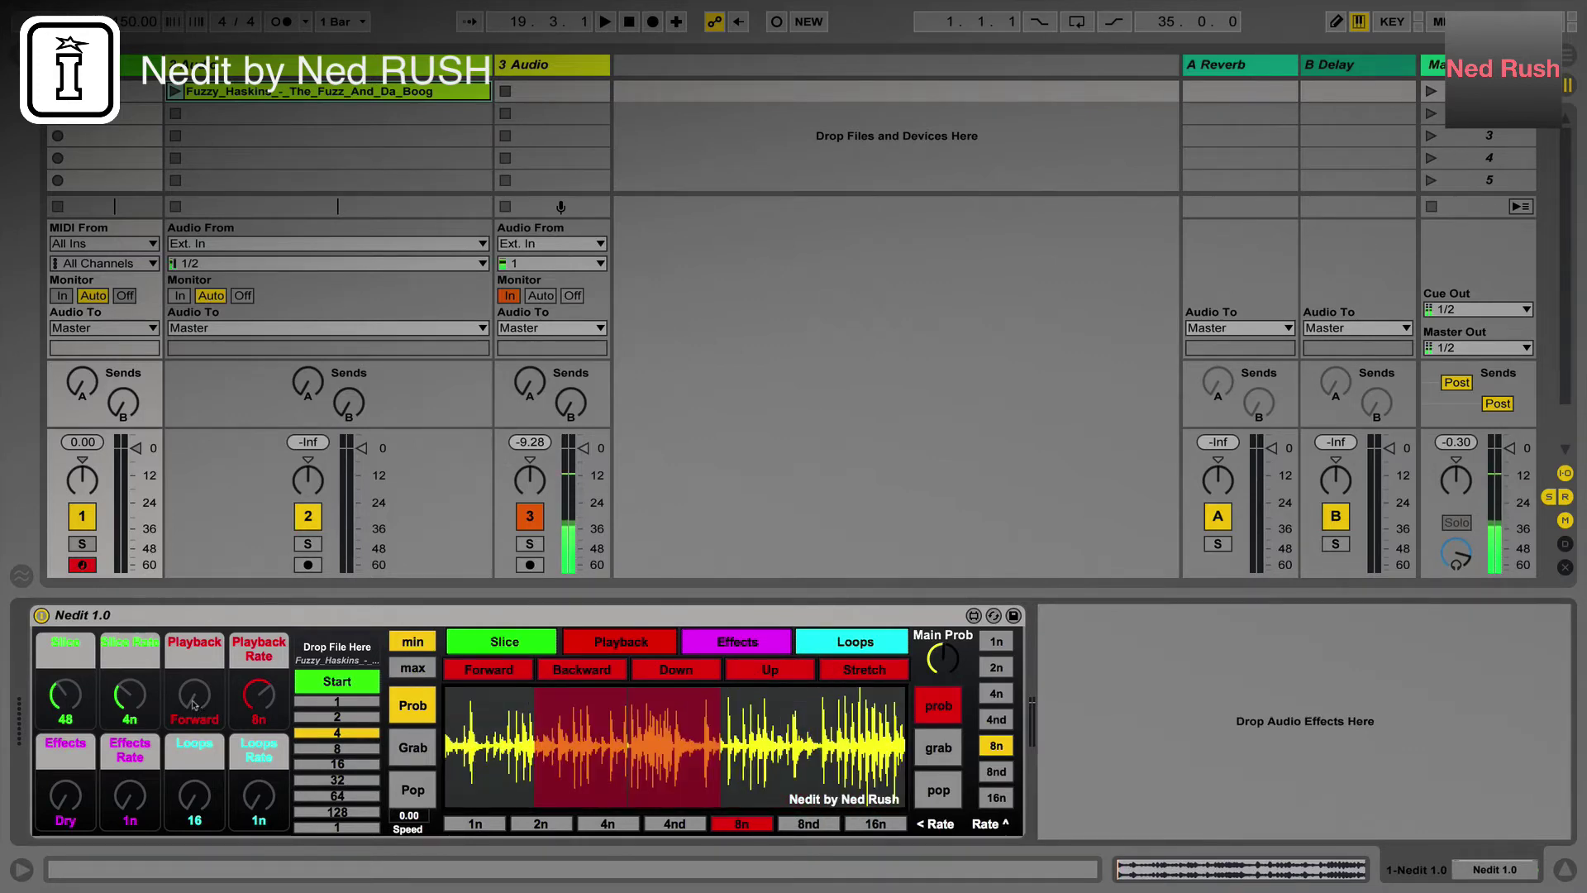
{"action": "left_click_drag", "start_coordinate": [194, 704], "coordinate": [195, 690]}
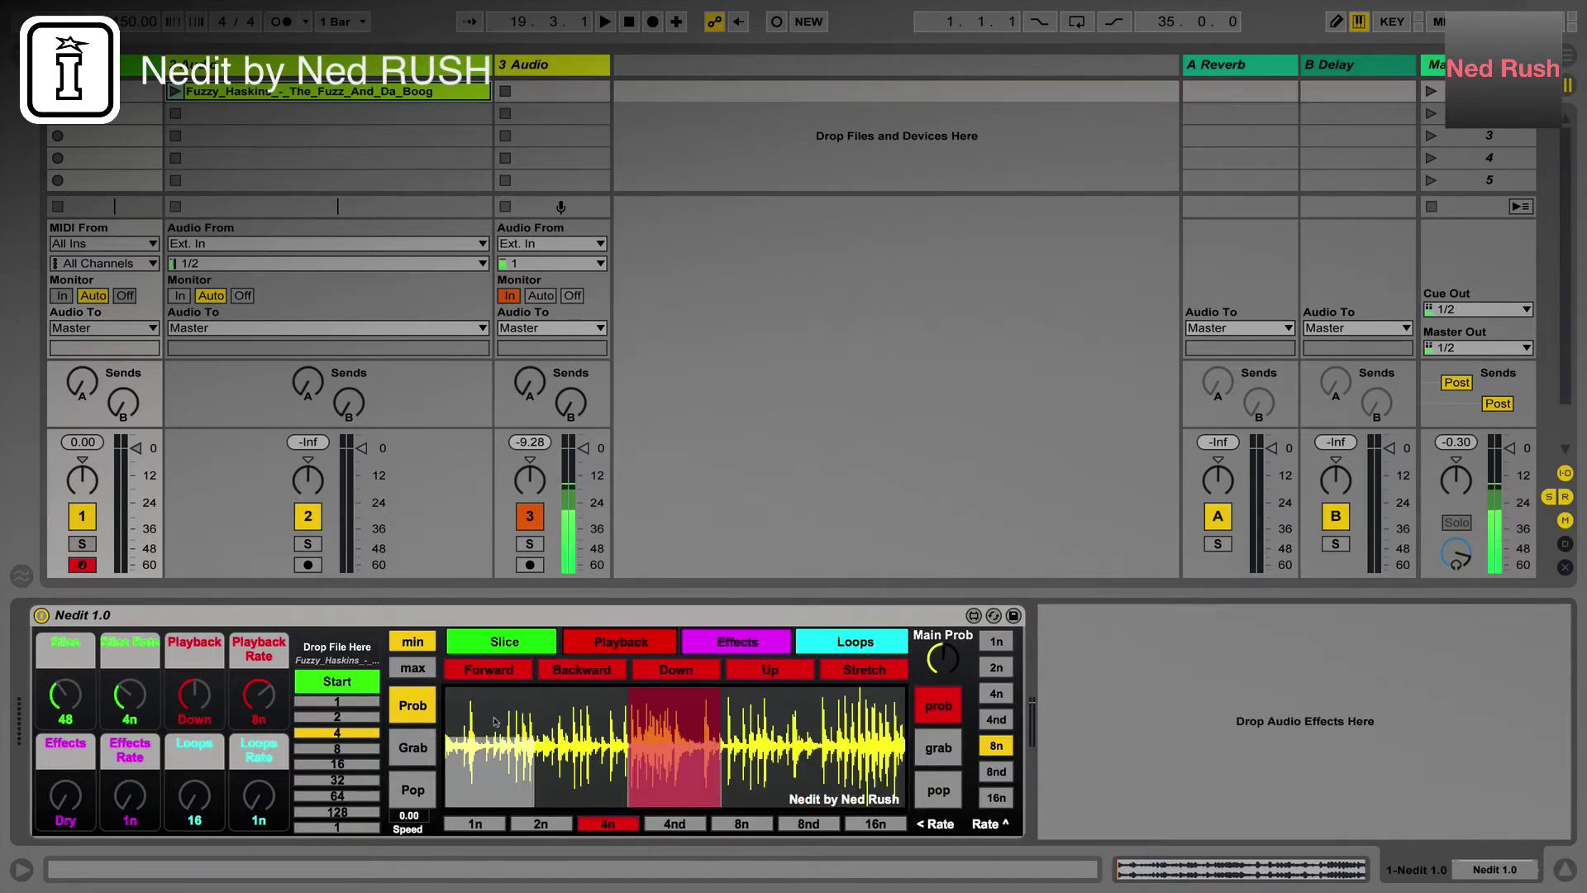
{"action": "left_click", "coordinate": [717, 643]}
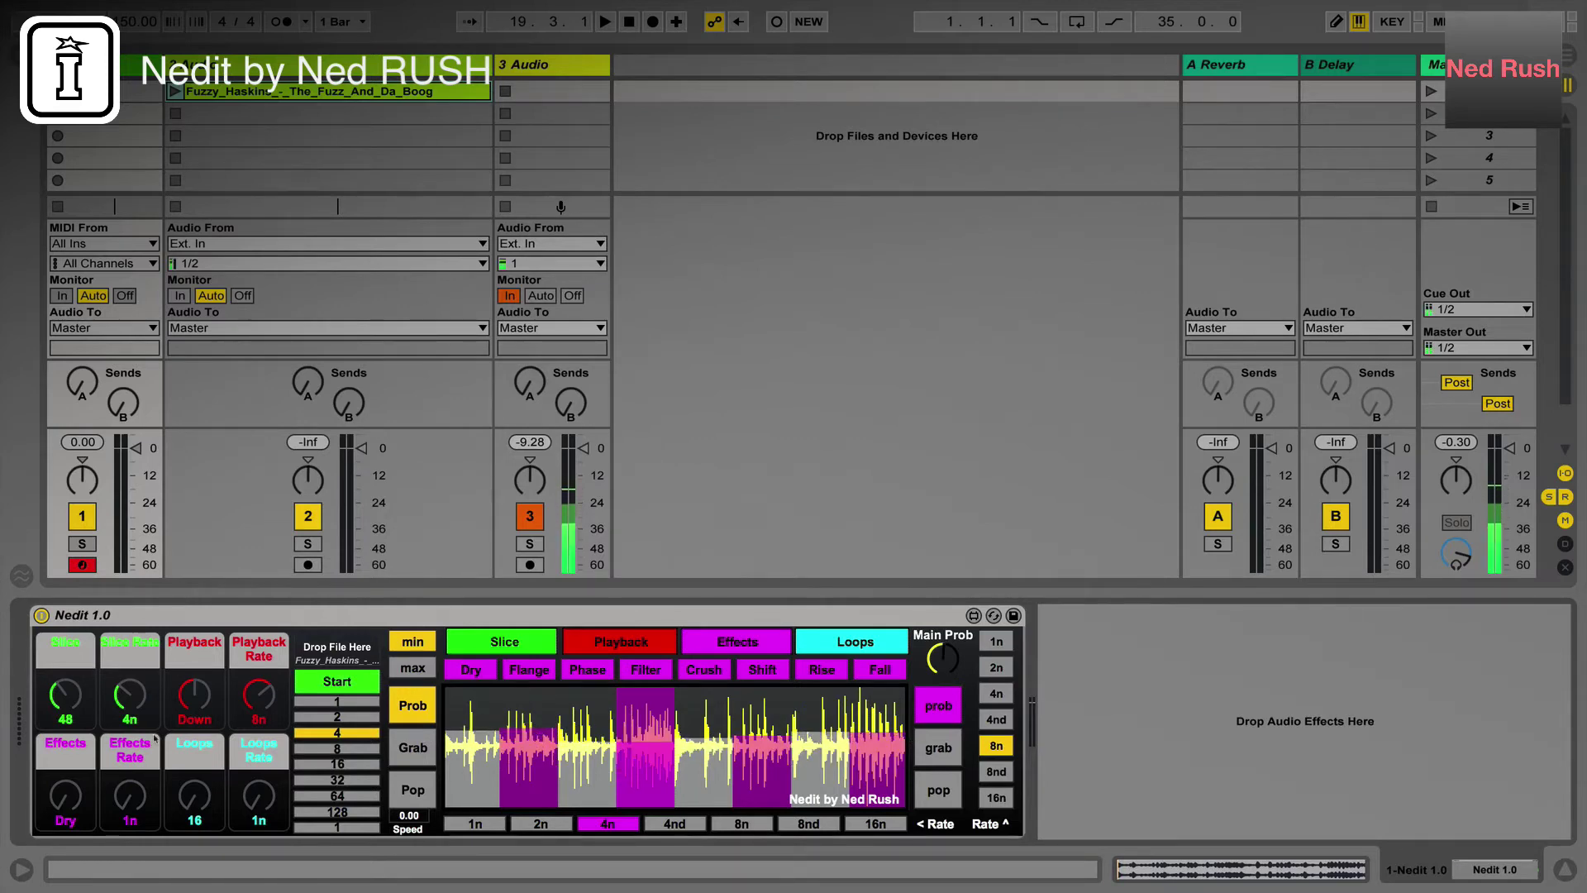
Move the Effects dial through Filter to Shift, and set the Loops dial to 0.5 in the Loops section
{"action": "left_click_drag", "start_coordinate": [81, 802], "coordinate": [81, 772]}
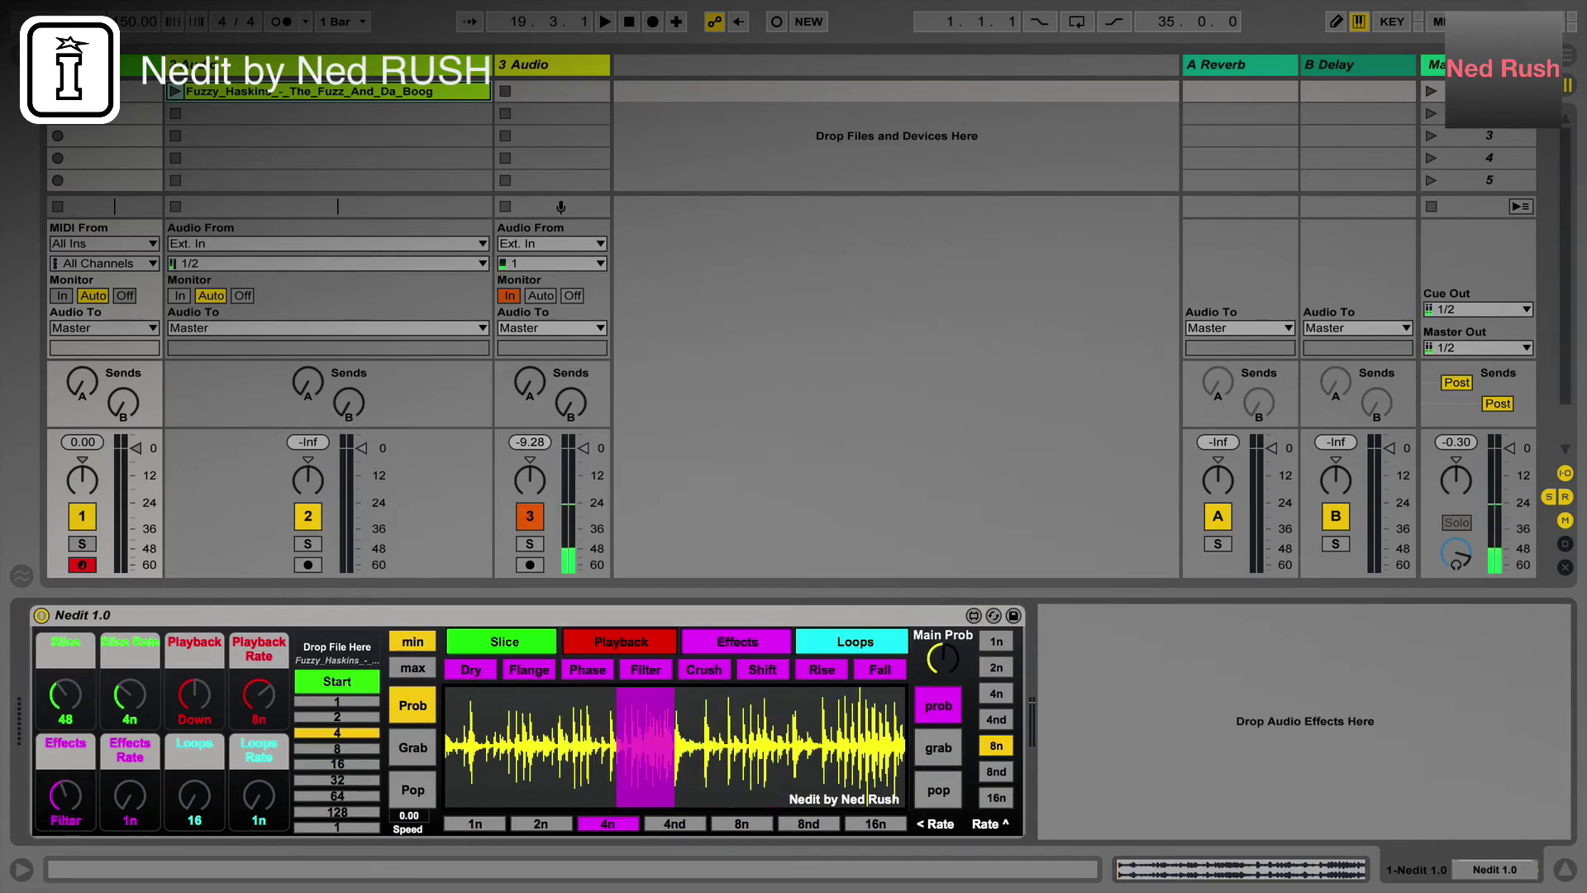
{"action": "left_click", "coordinate": [828, 643]}
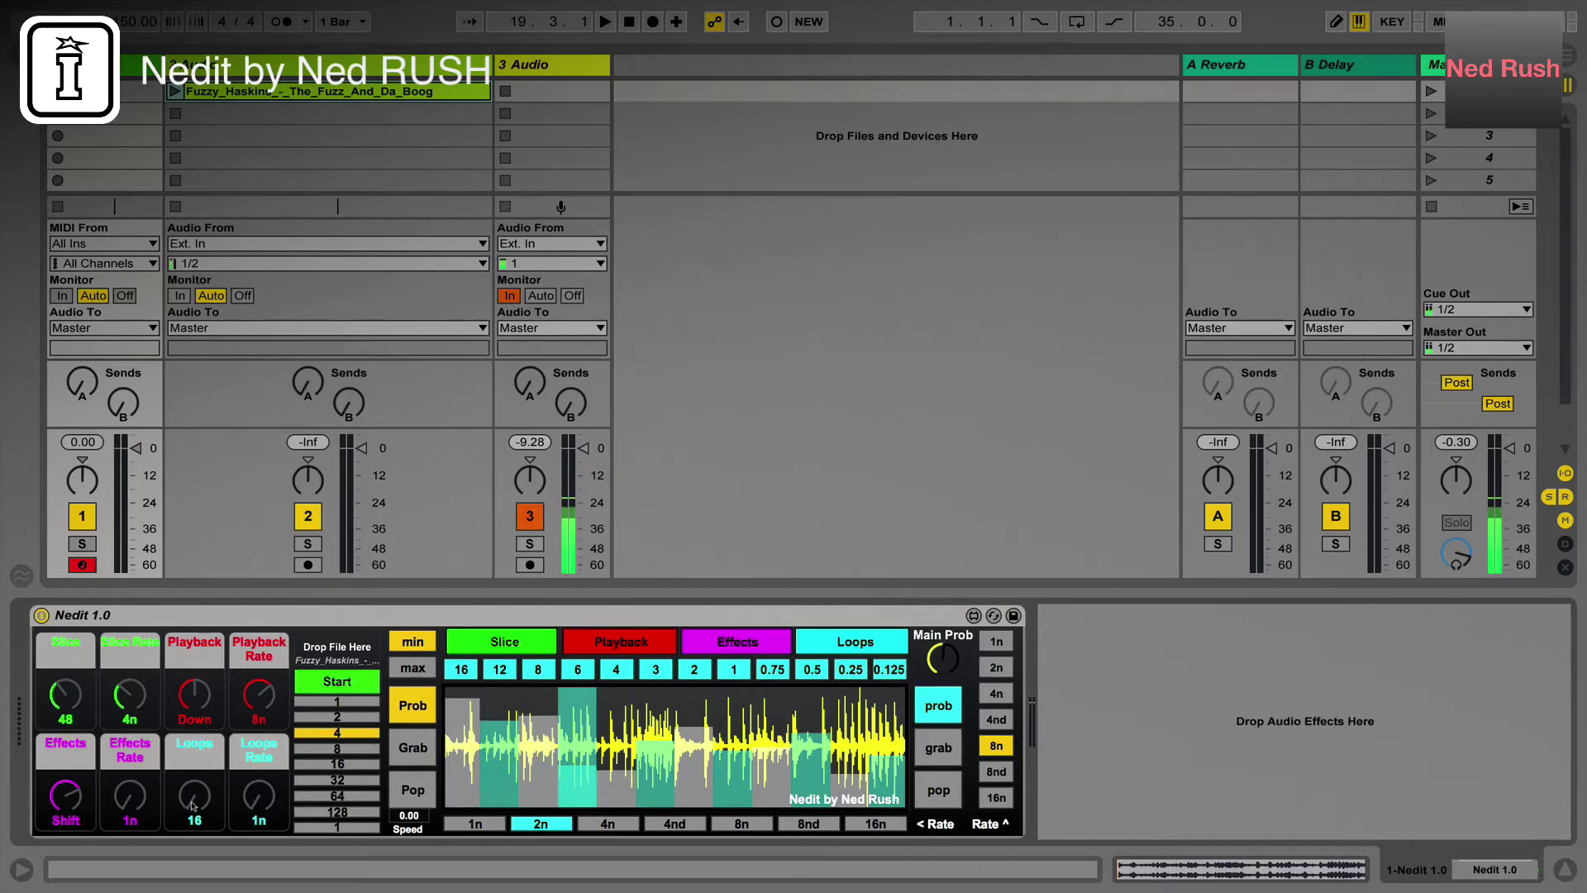
{"action": "left_click_drag", "start_coordinate": [192, 806], "coordinate": [193, 863]}
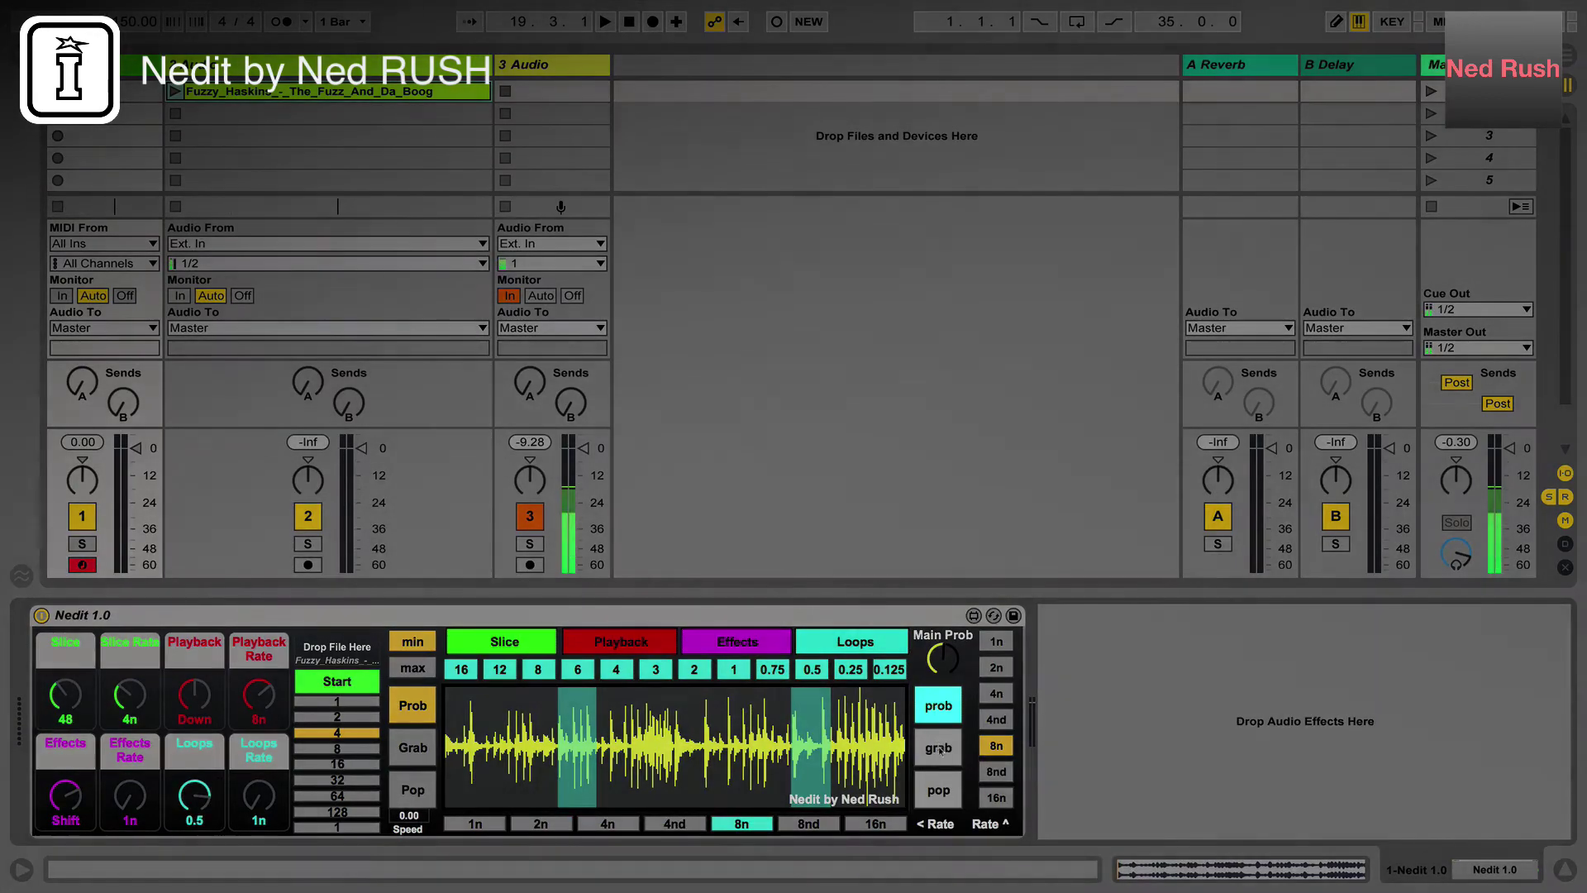
Try the grab and pop modes for Loops, and review the Playback, Effects and Loops sections
{"action": "left_click", "coordinate": [938, 746]}
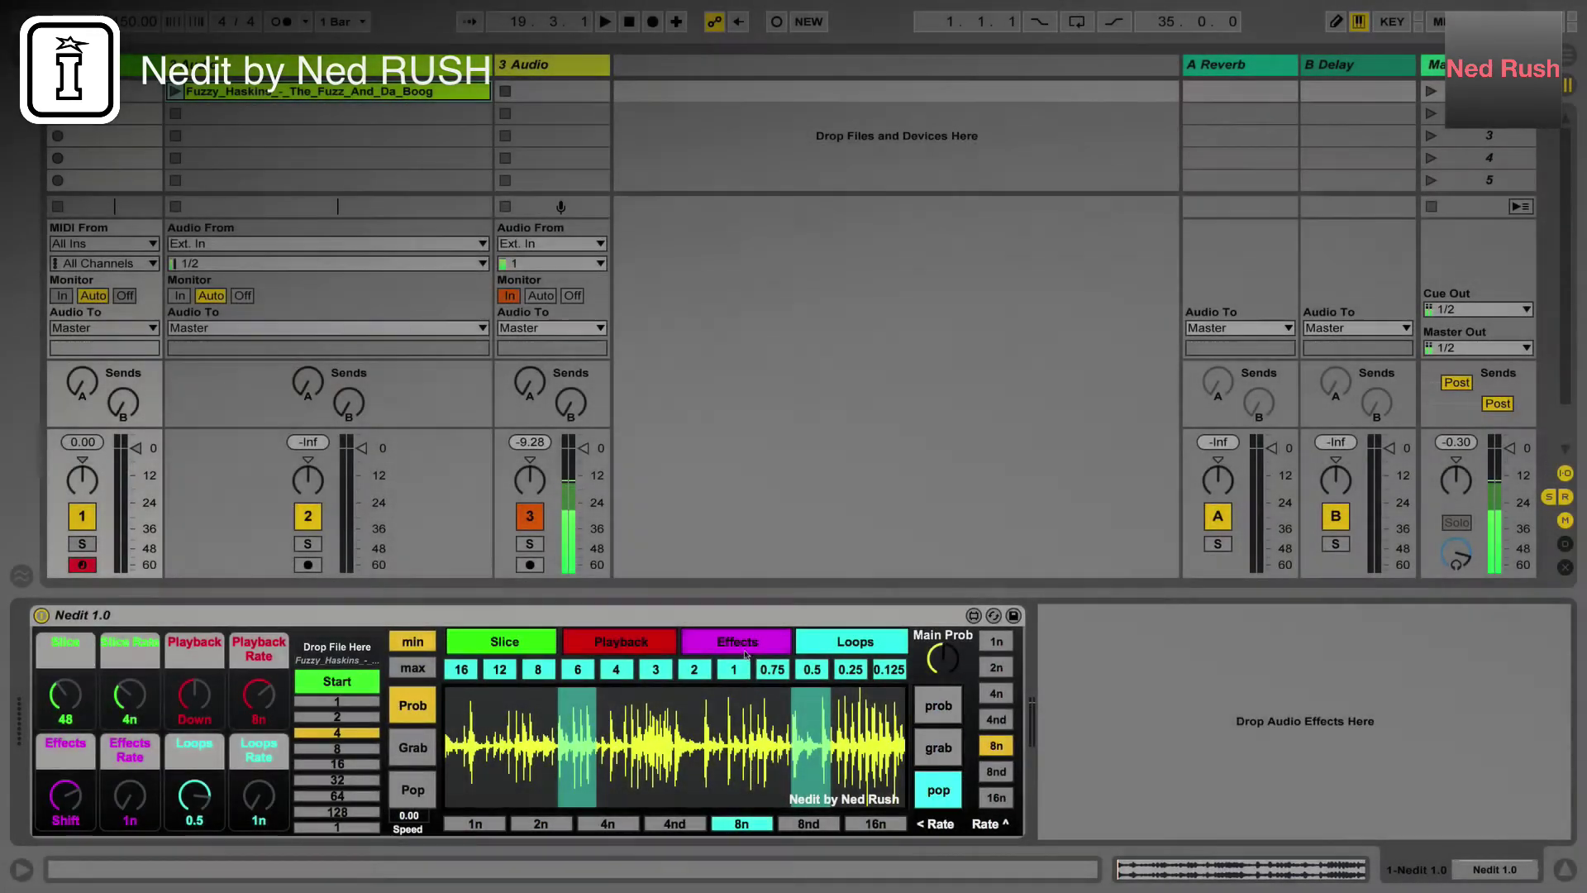
{"action": "left_click", "coordinate": [744, 651]}
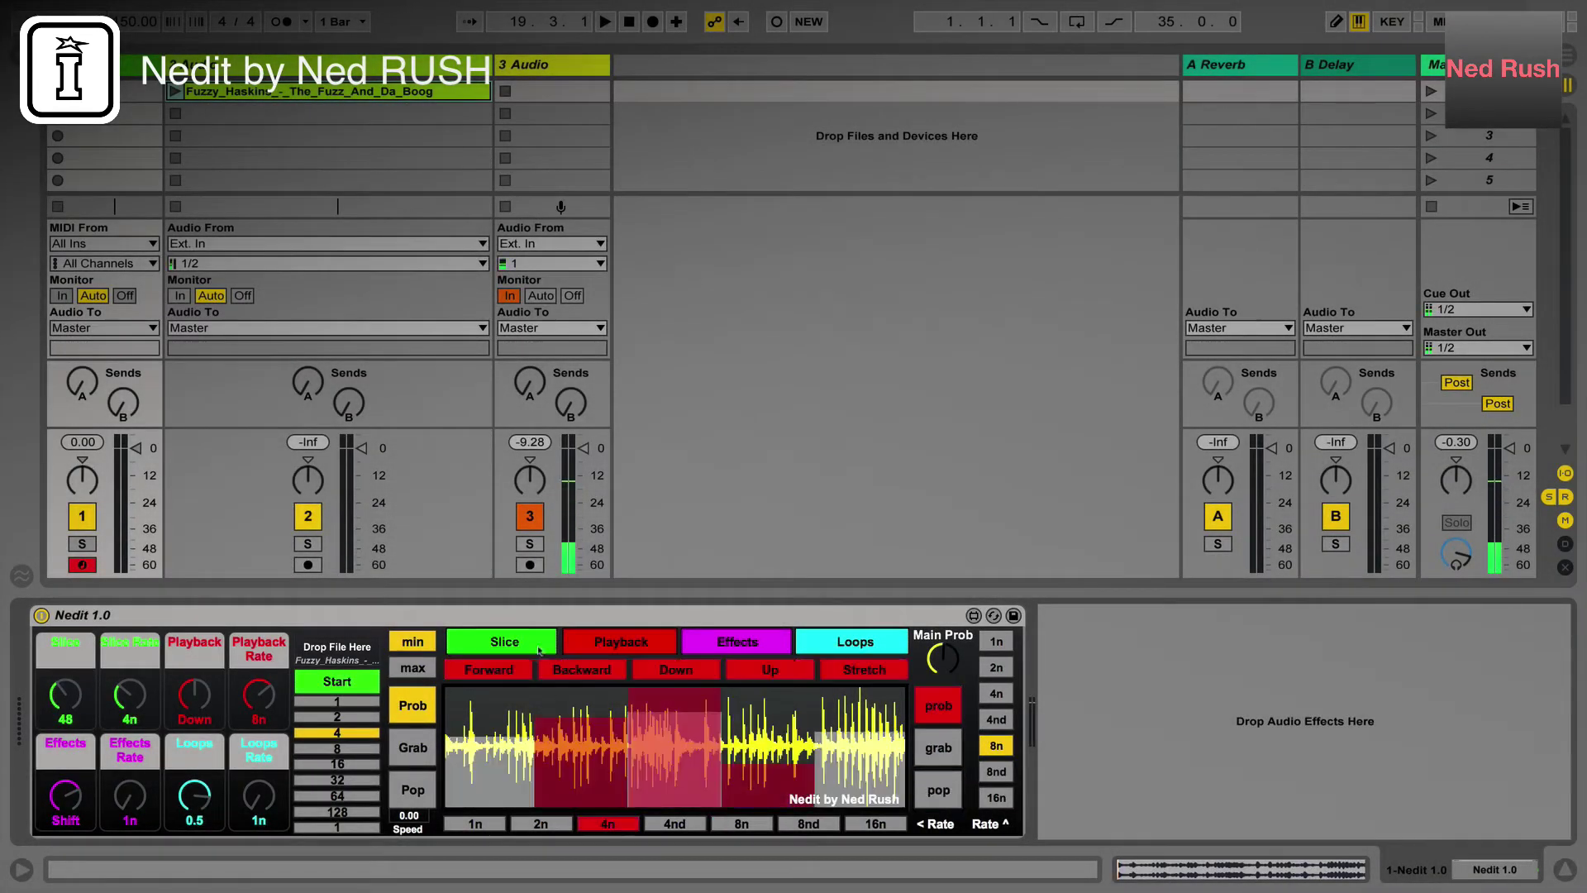
{"action": "left_click", "coordinate": [588, 642]}
{"action": "left_click", "coordinate": [724, 638]}
{"action": "left_click", "coordinate": [855, 641]}
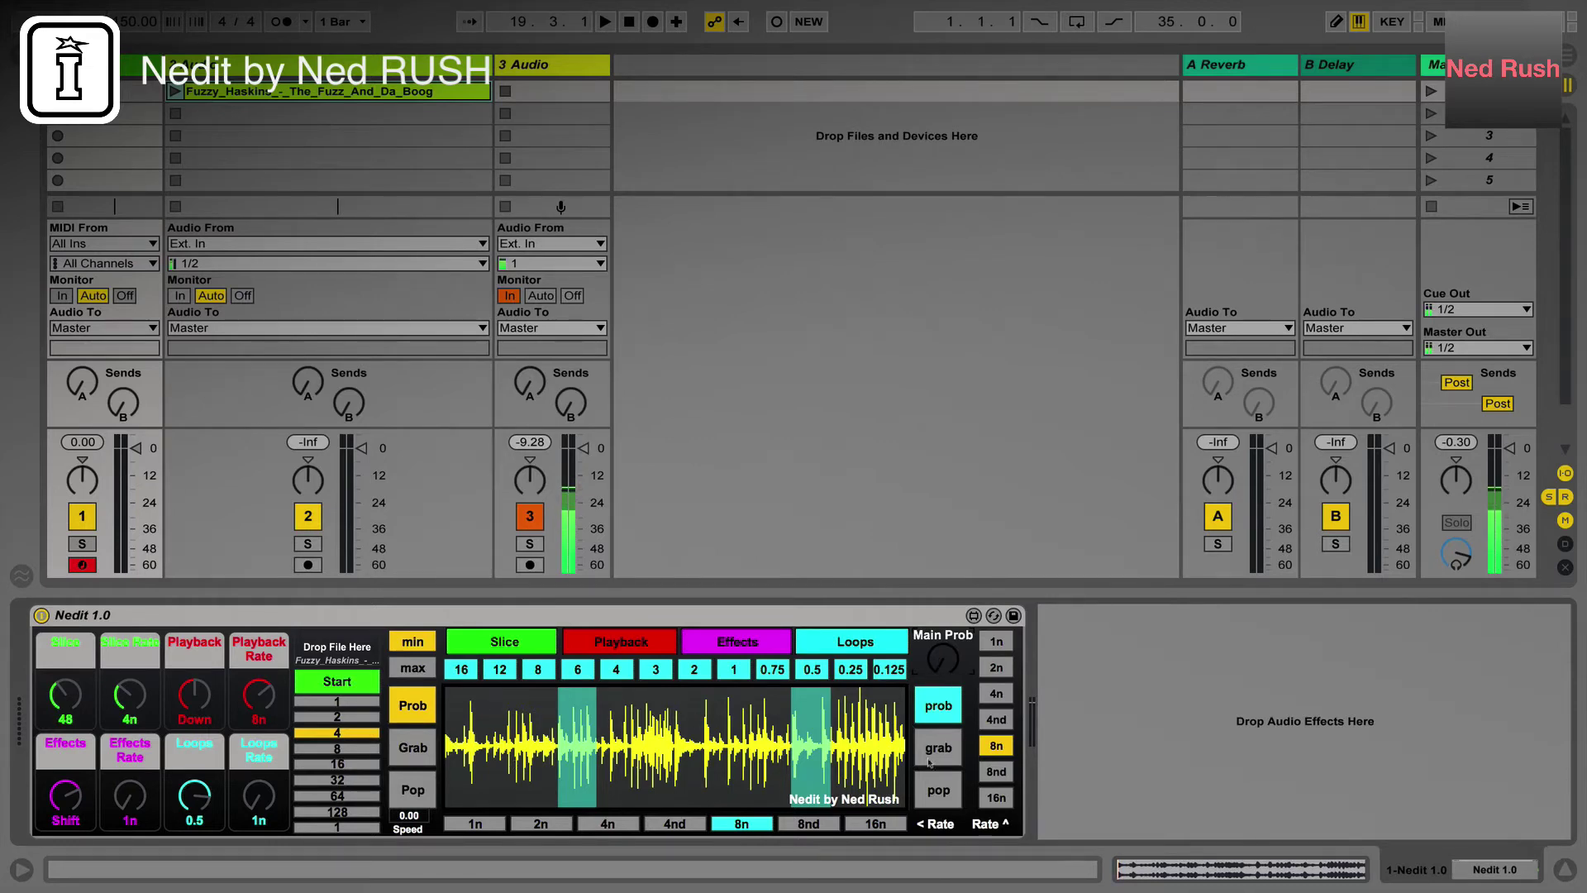
Turn Main Prob to maximum, set the main rate to 16n, and start the device playing
{"action": "left_click_drag", "start_coordinate": [908, 668], "coordinate": [908, 659]}
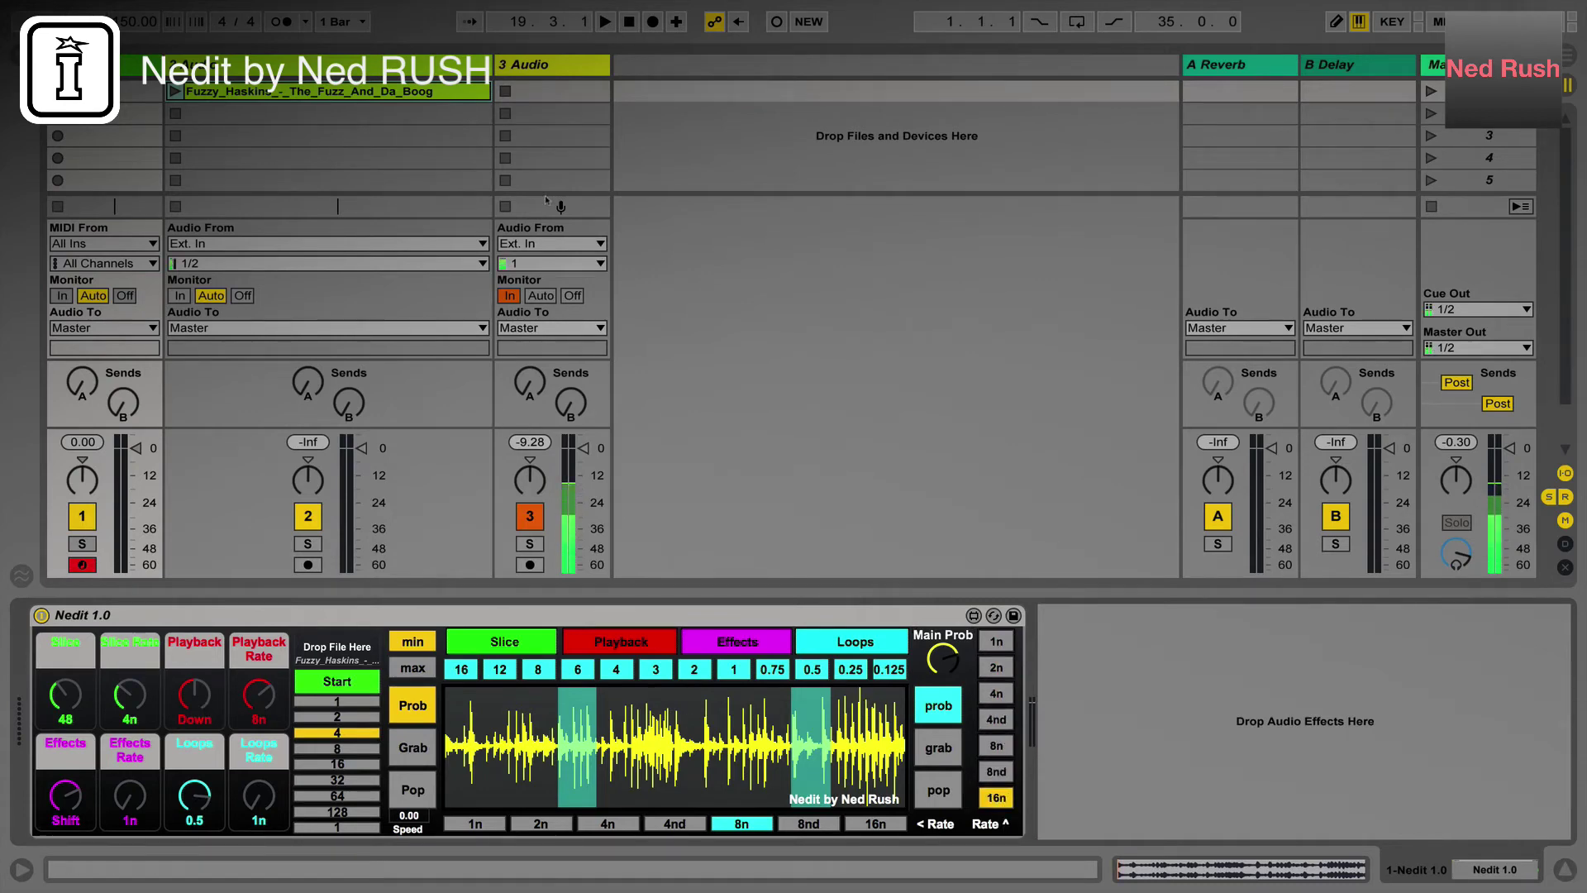
{"action": "left_click", "coordinate": [329, 682]}
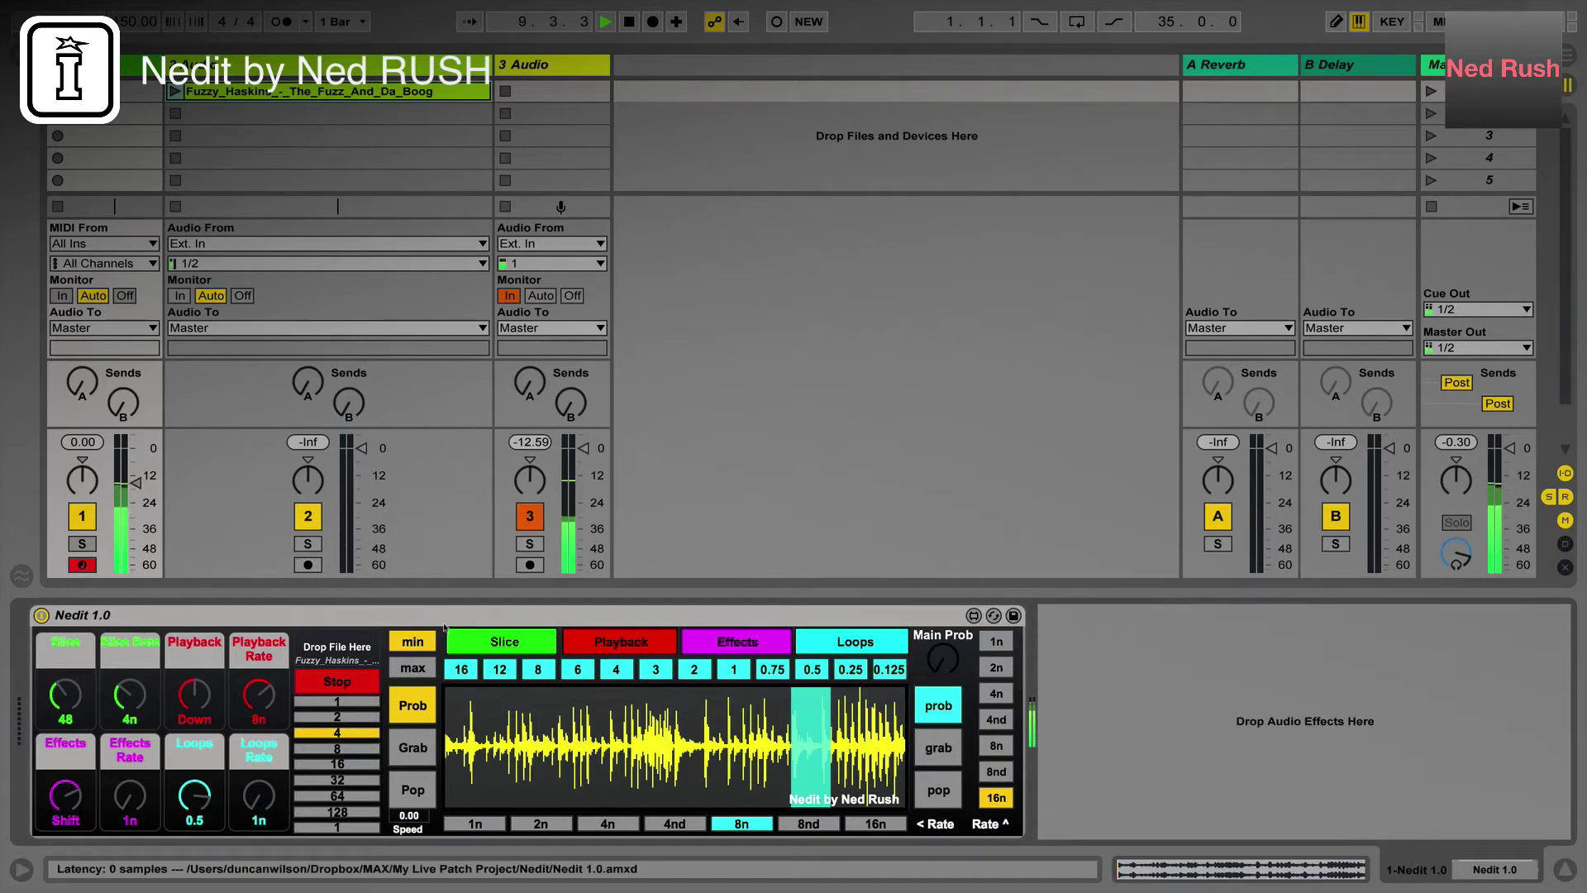
In the Slice section, keep a probability level only on the seventh slice and switch the mode from grab to prob
{"action": "left_click", "coordinate": [488, 642]}
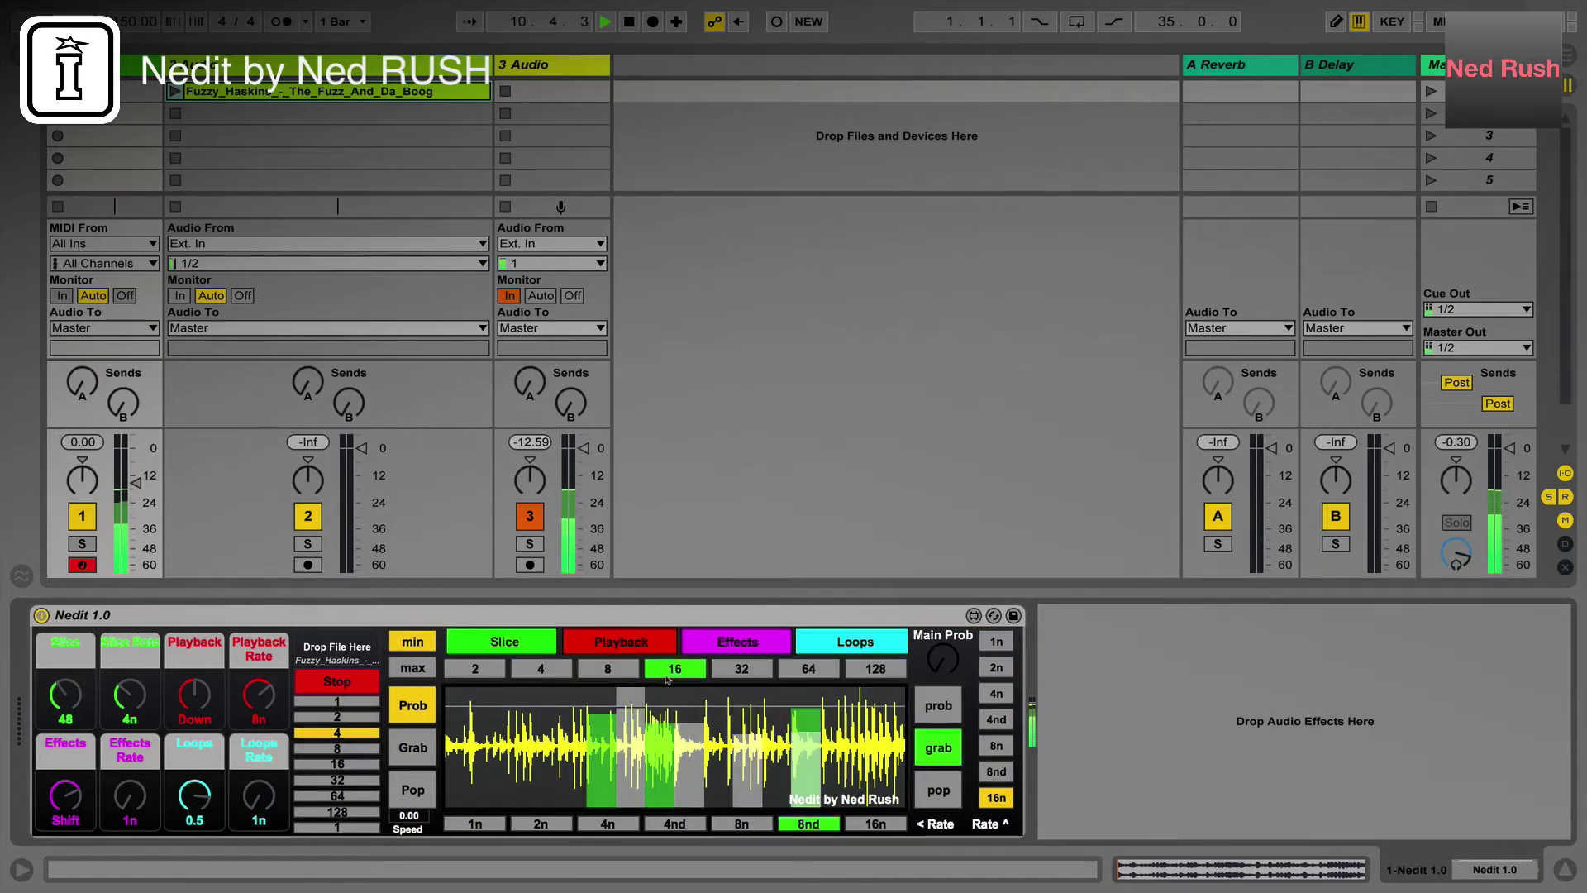
{"action": "left_click", "coordinate": [607, 670]}
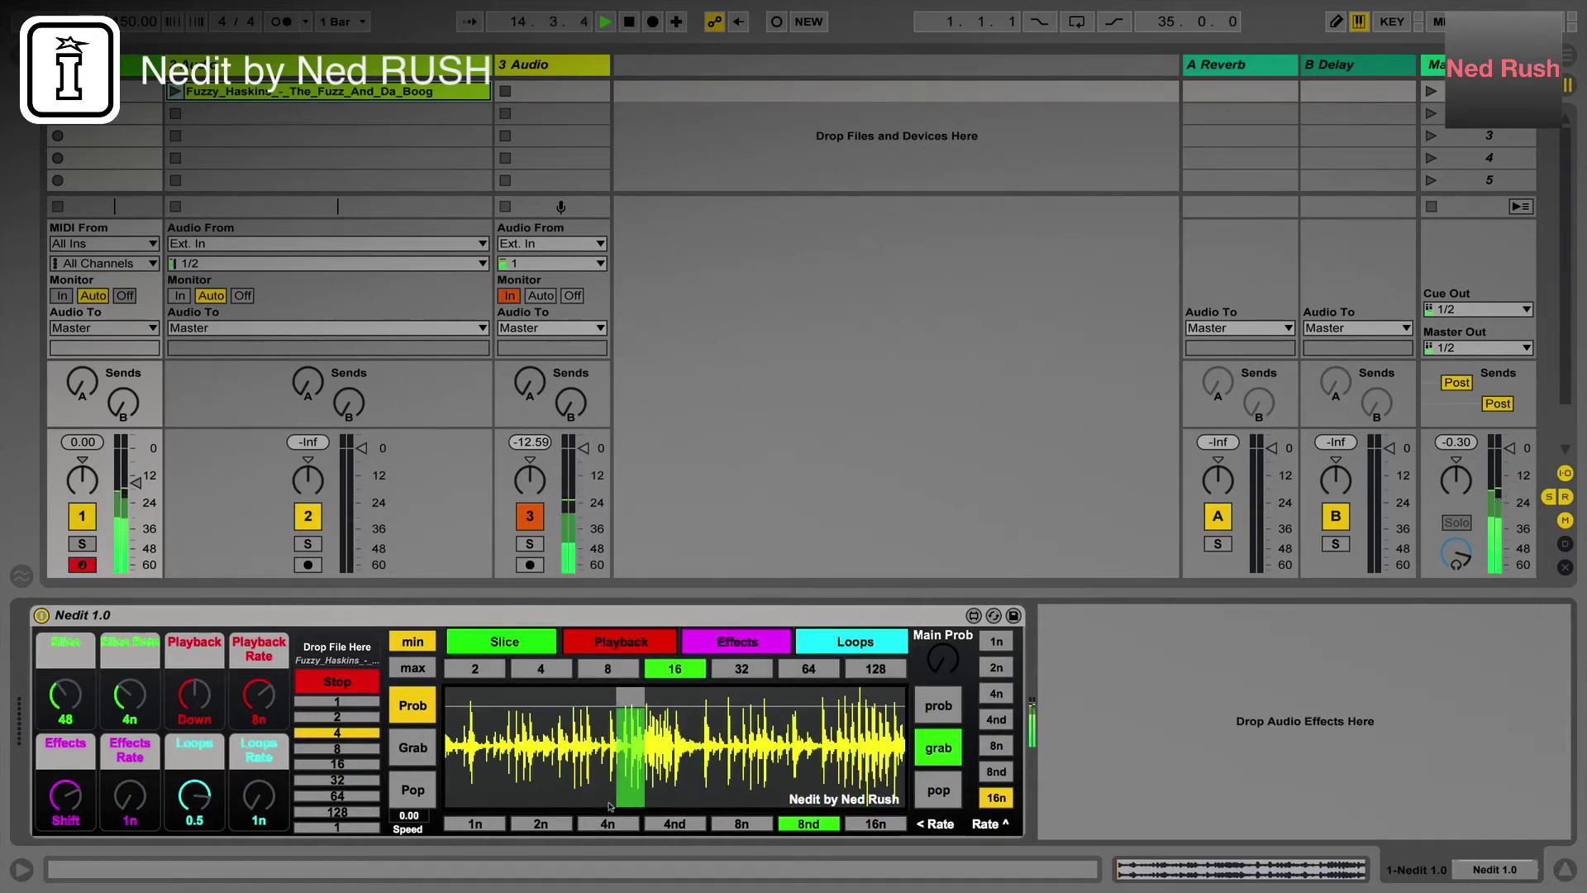
{"action": "left_click", "coordinate": [412, 705]}
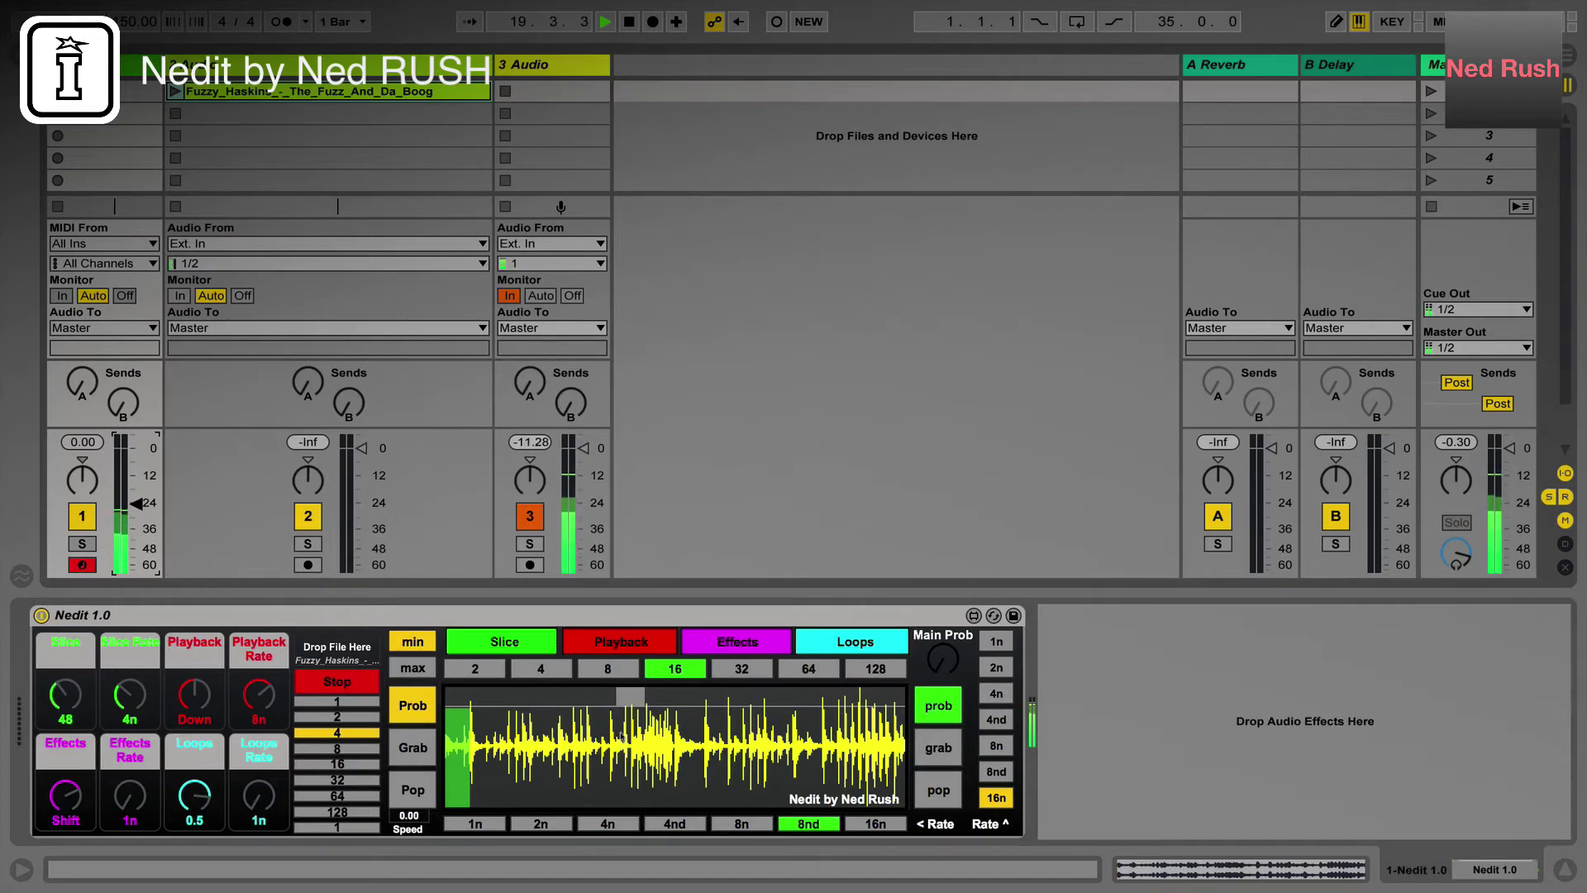
With Main Prob at maximum, leave only 6 active in the Loops section and only Dry in the Effects section
{"action": "left_click", "coordinate": [614, 637]}
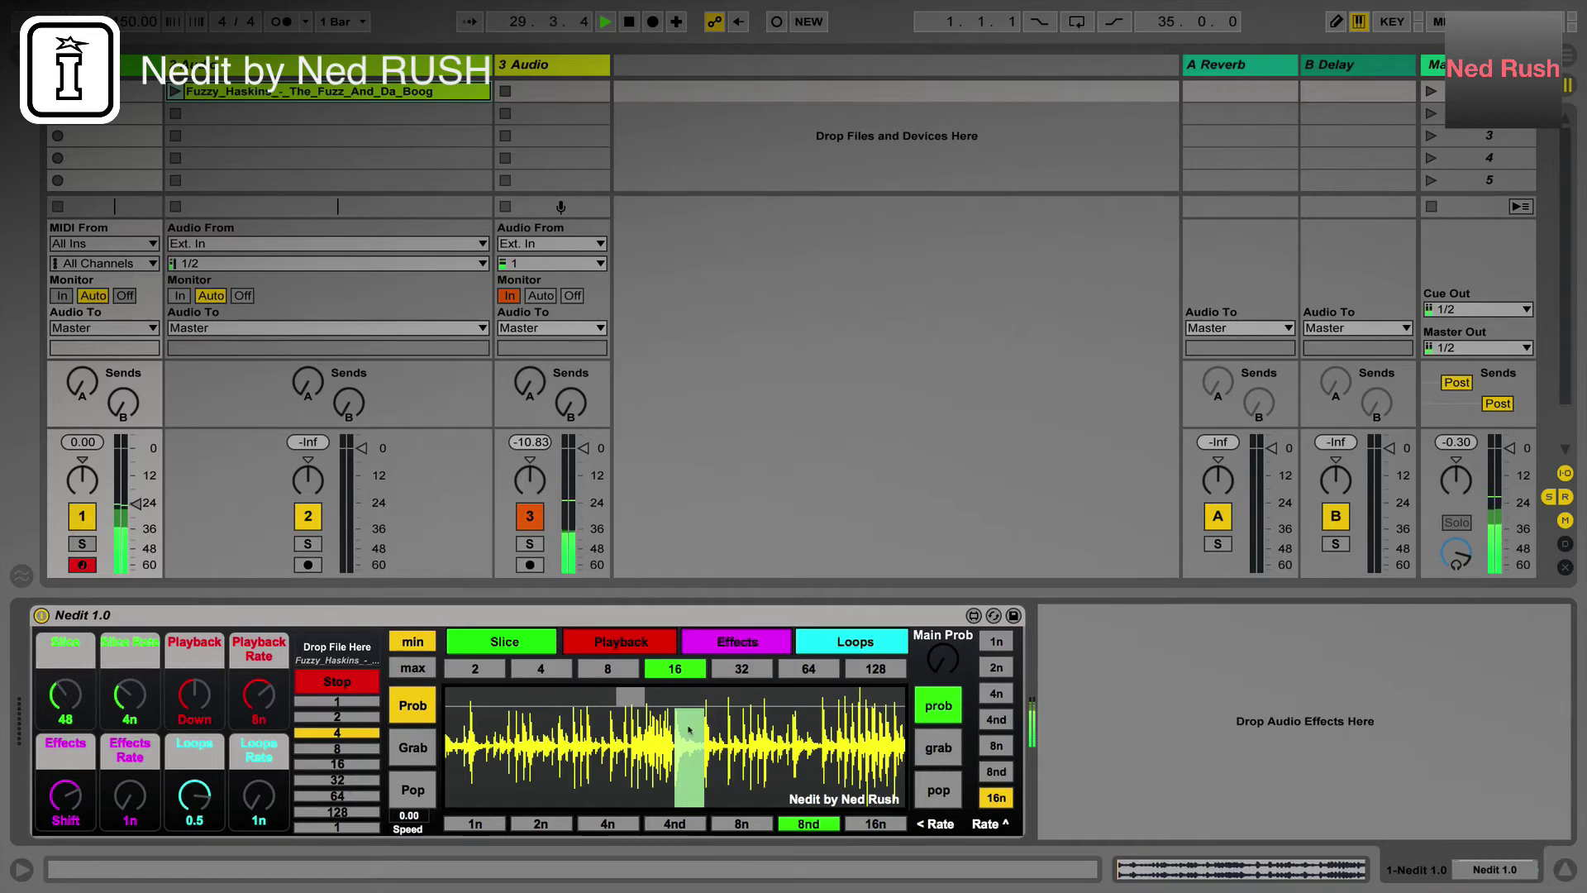
{"action": "left_click", "coordinate": [588, 642]}
{"action": "left_click", "coordinate": [762, 649]}
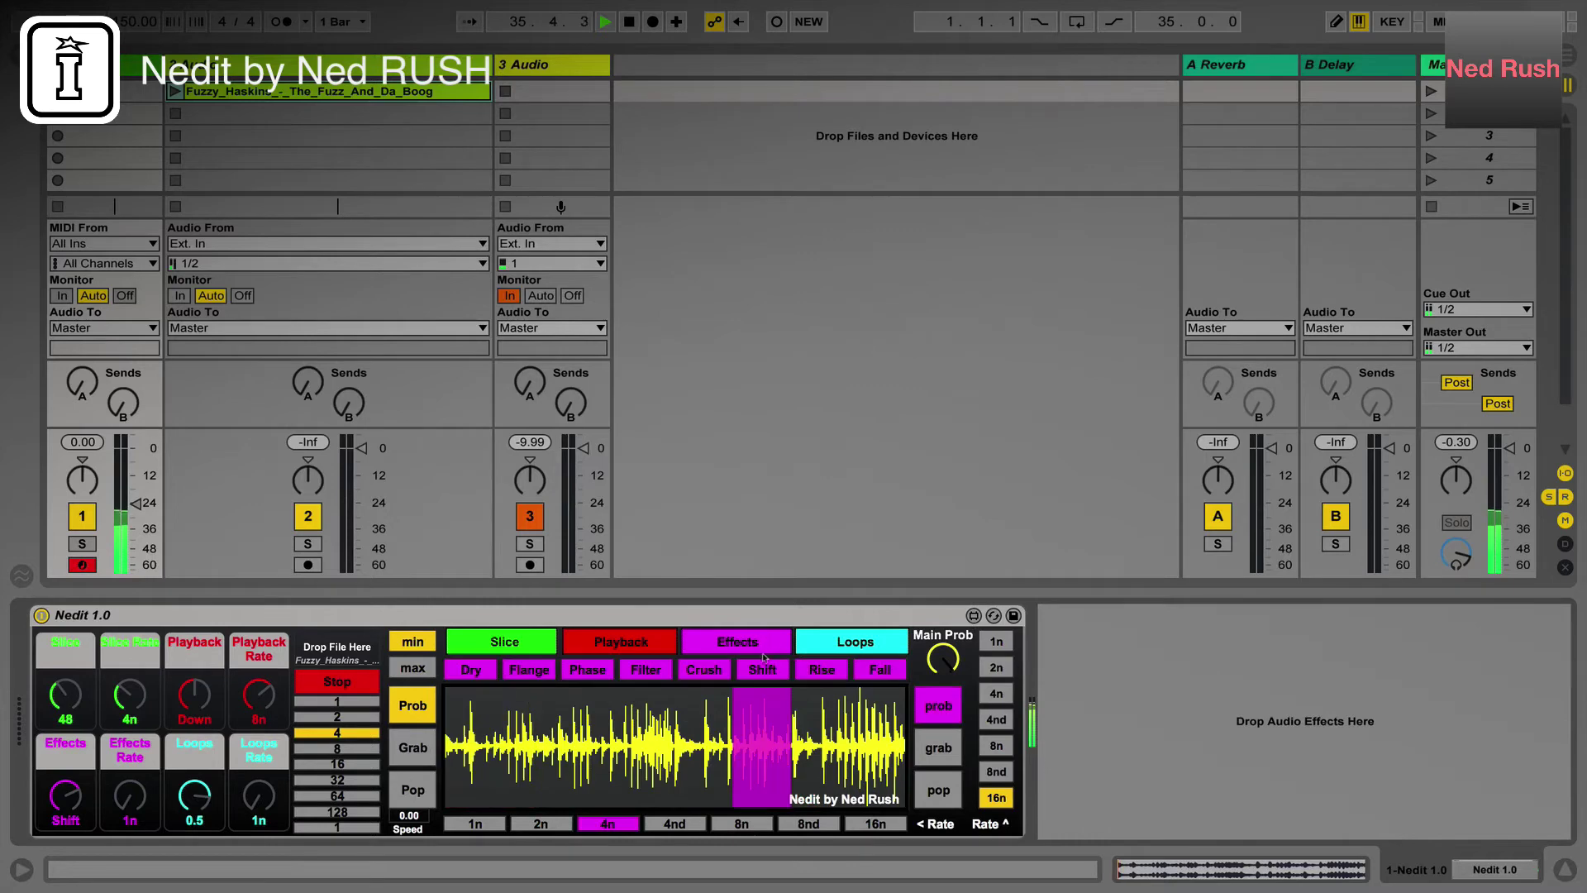
{"action": "left_click", "coordinate": [824, 649]}
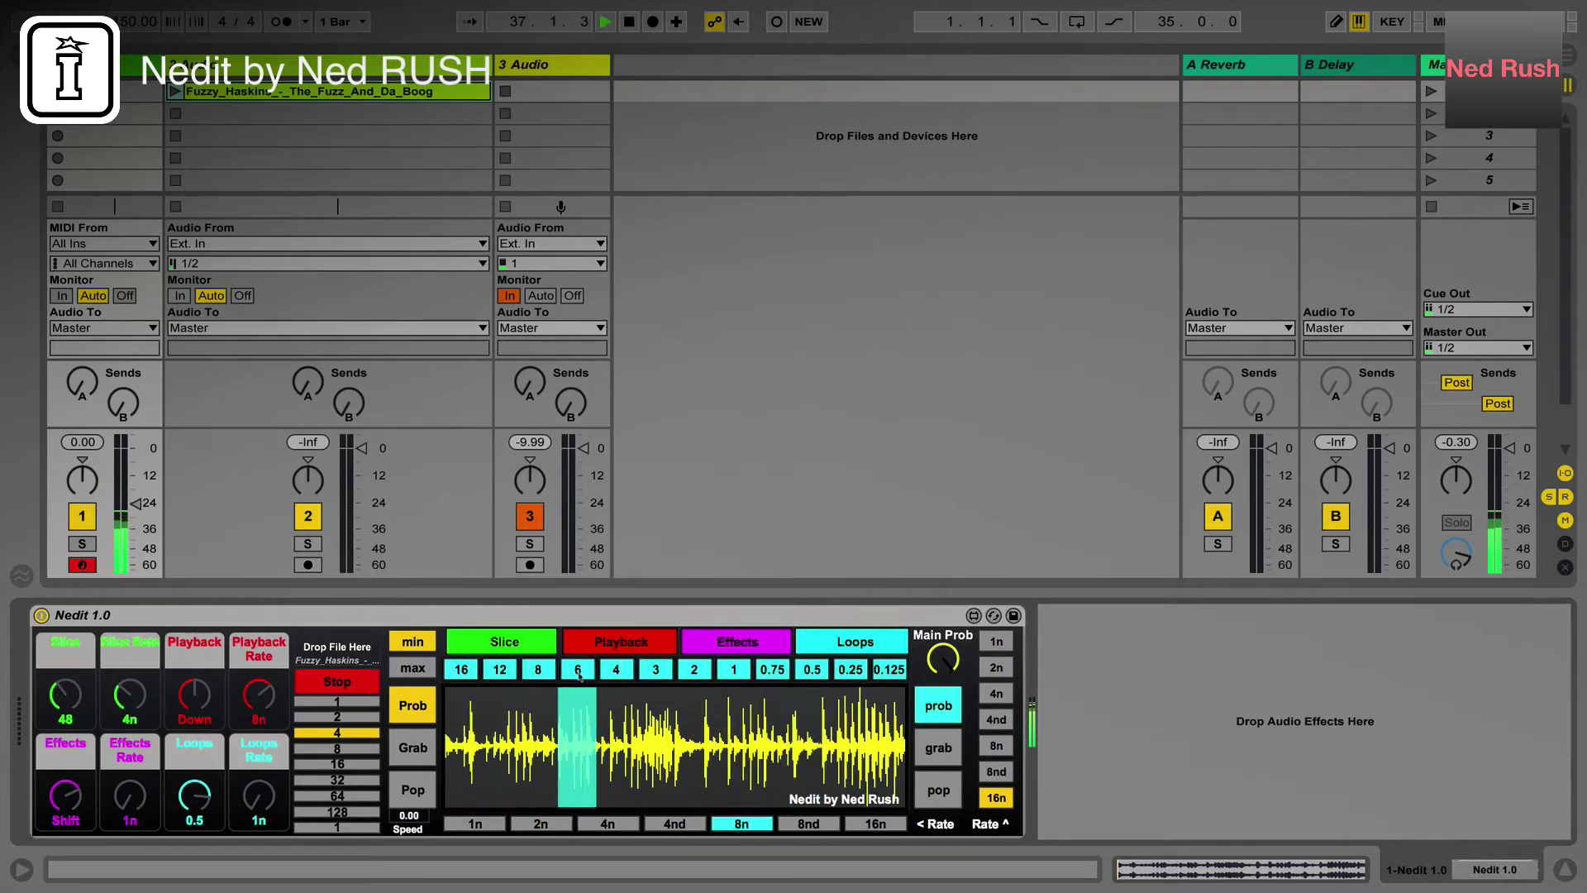
{"action": "left_click", "coordinate": [727, 644]}
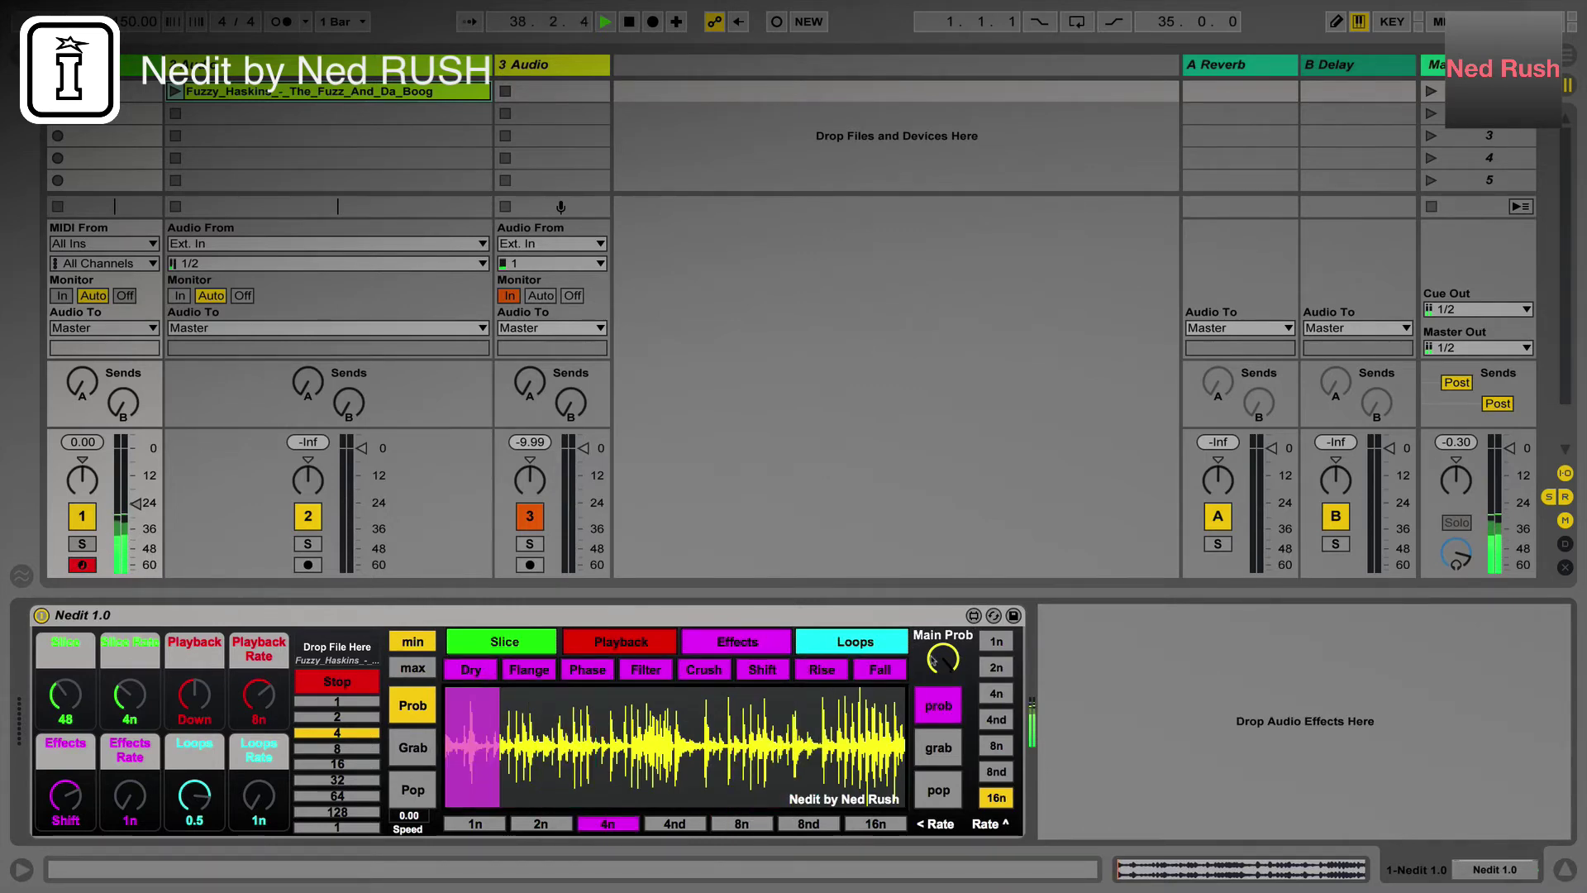
Raise track 1's volume to about -12 dB and draw a probability level on the second slice in the Slice section
{"action": "left_click_drag", "start_coordinate": [134, 503], "coordinate": [136, 469]}
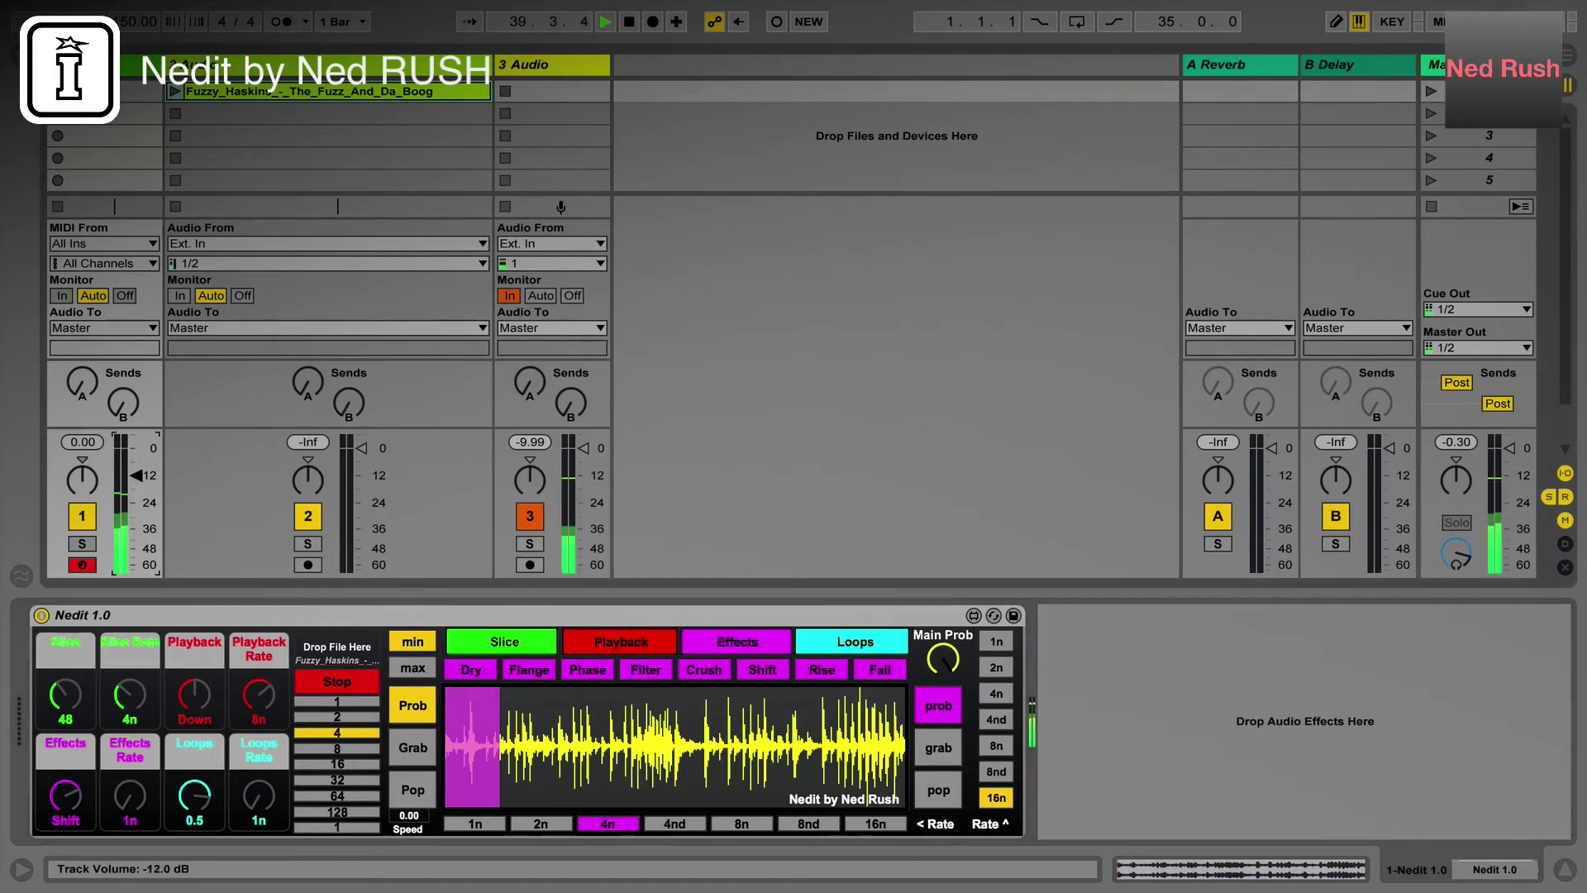
{"action": "left_click", "coordinate": [504, 641]}
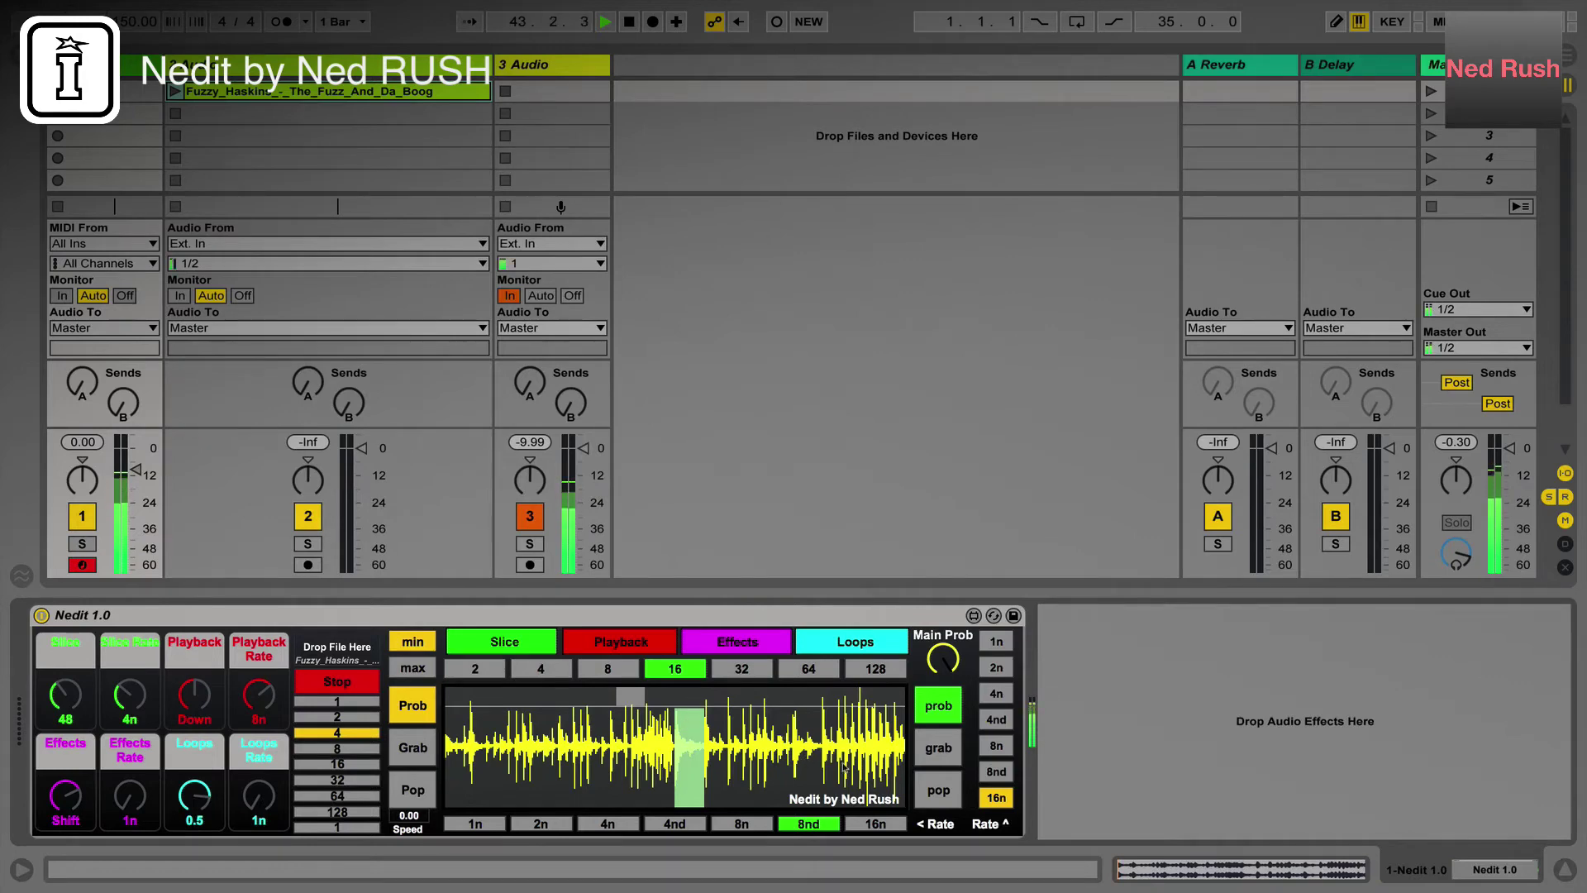
{"action": "left_click", "coordinate": [483, 744]}
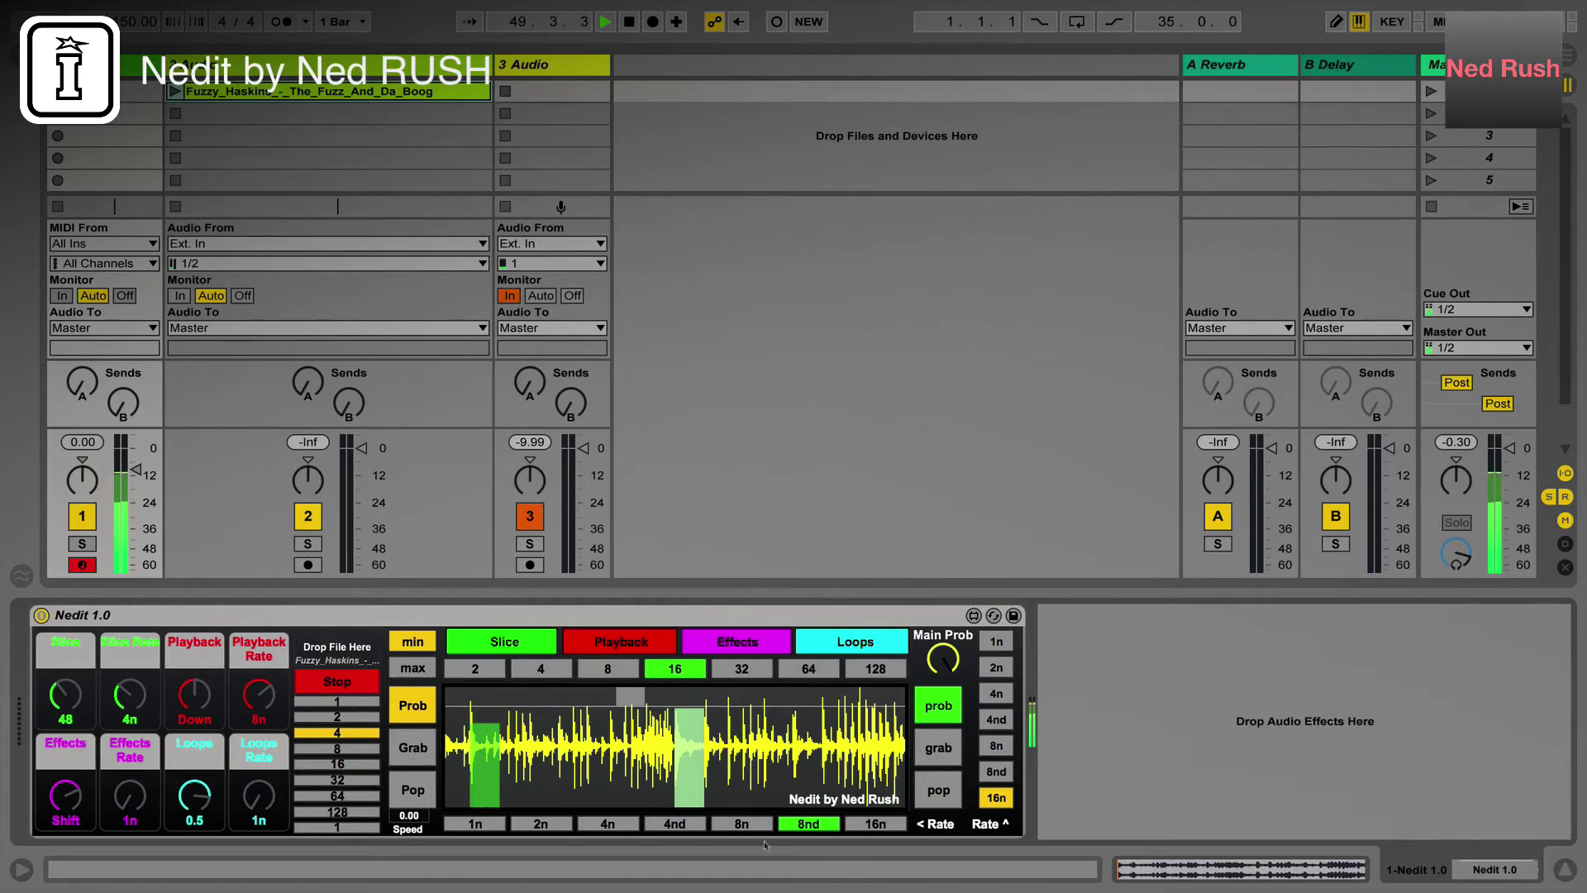
Try Slice section rates of 1n and 16n, and settle on 8n
{"action": "left_click", "coordinate": [716, 822]}
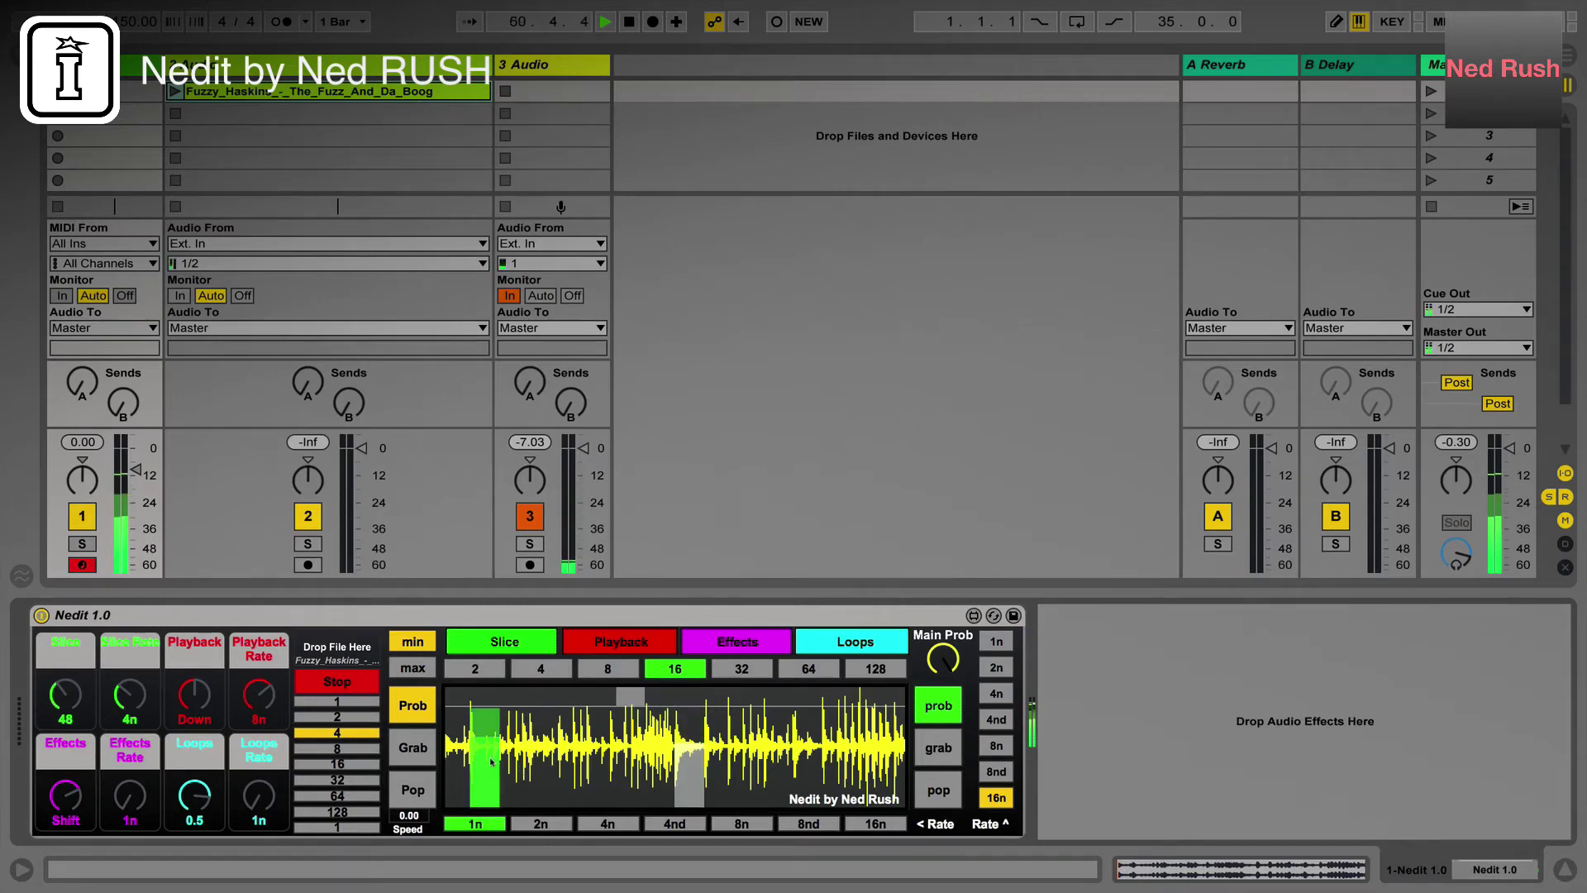
{"action": "left_click", "coordinate": [865, 825]}
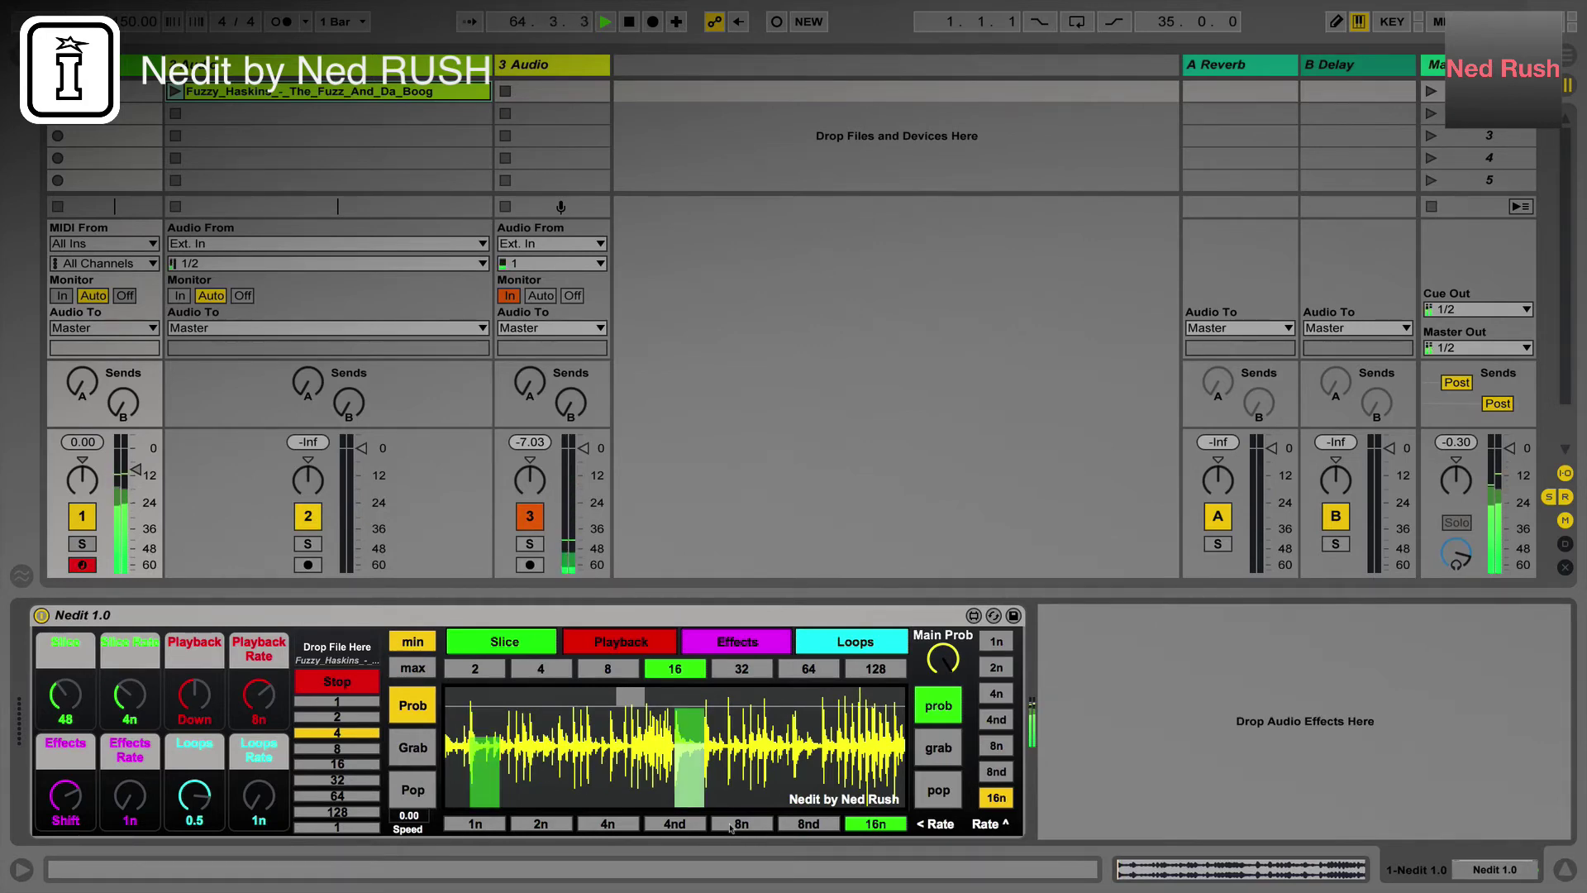
{"action": "left_click", "coordinate": [731, 824]}
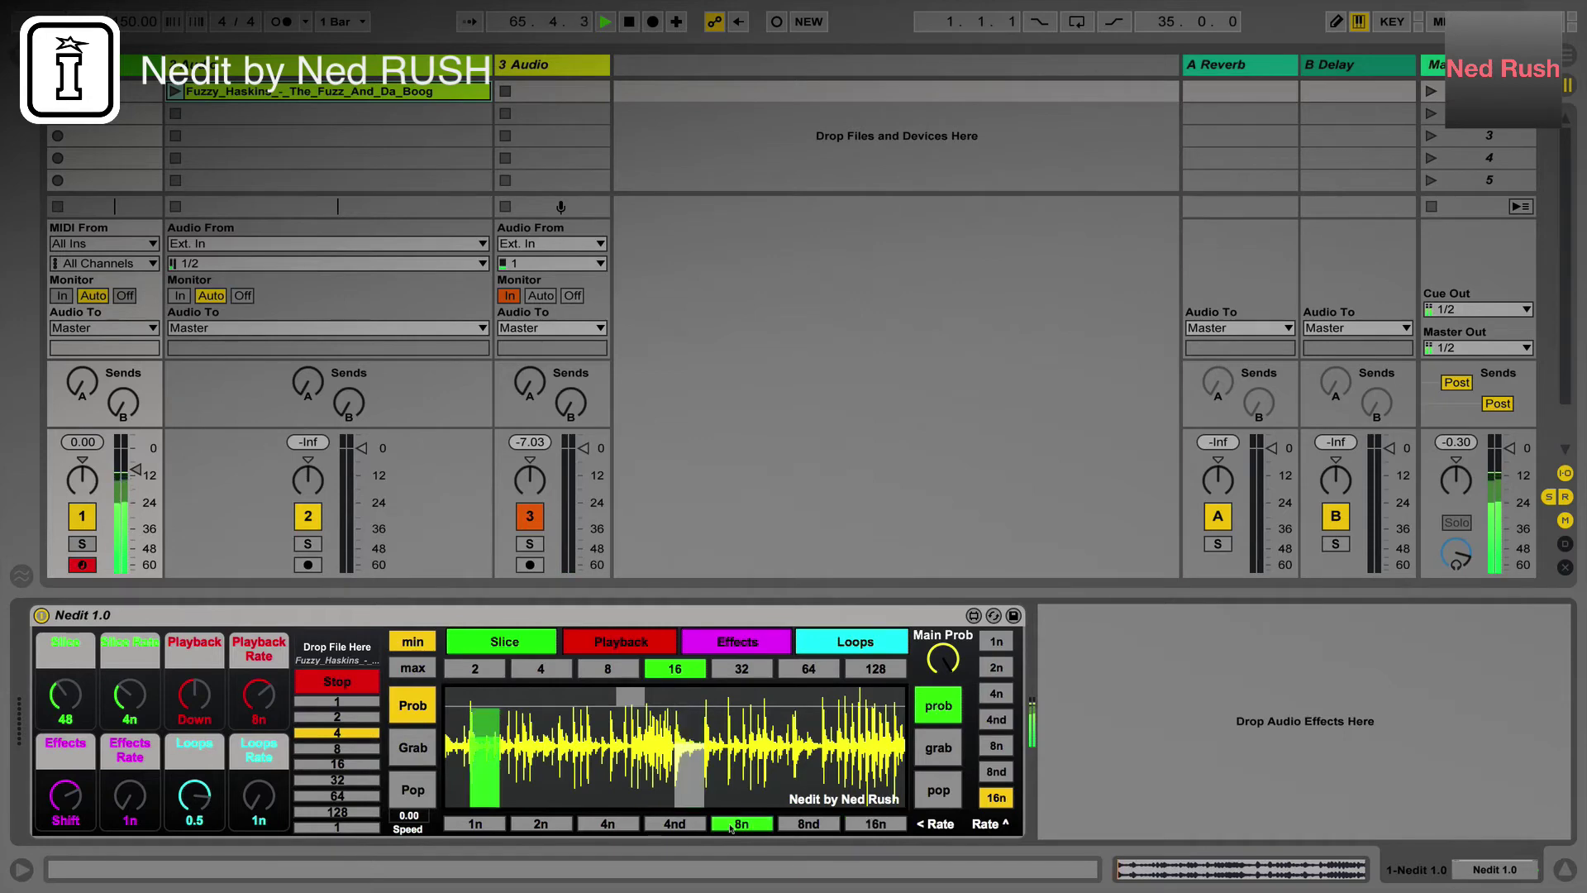
Lower track 1's volume to -22 dB, bring it back to about -12 dB, and set the main rate to 4n
{"action": "left_click_drag", "start_coordinate": [135, 469], "coordinate": [135, 499]}
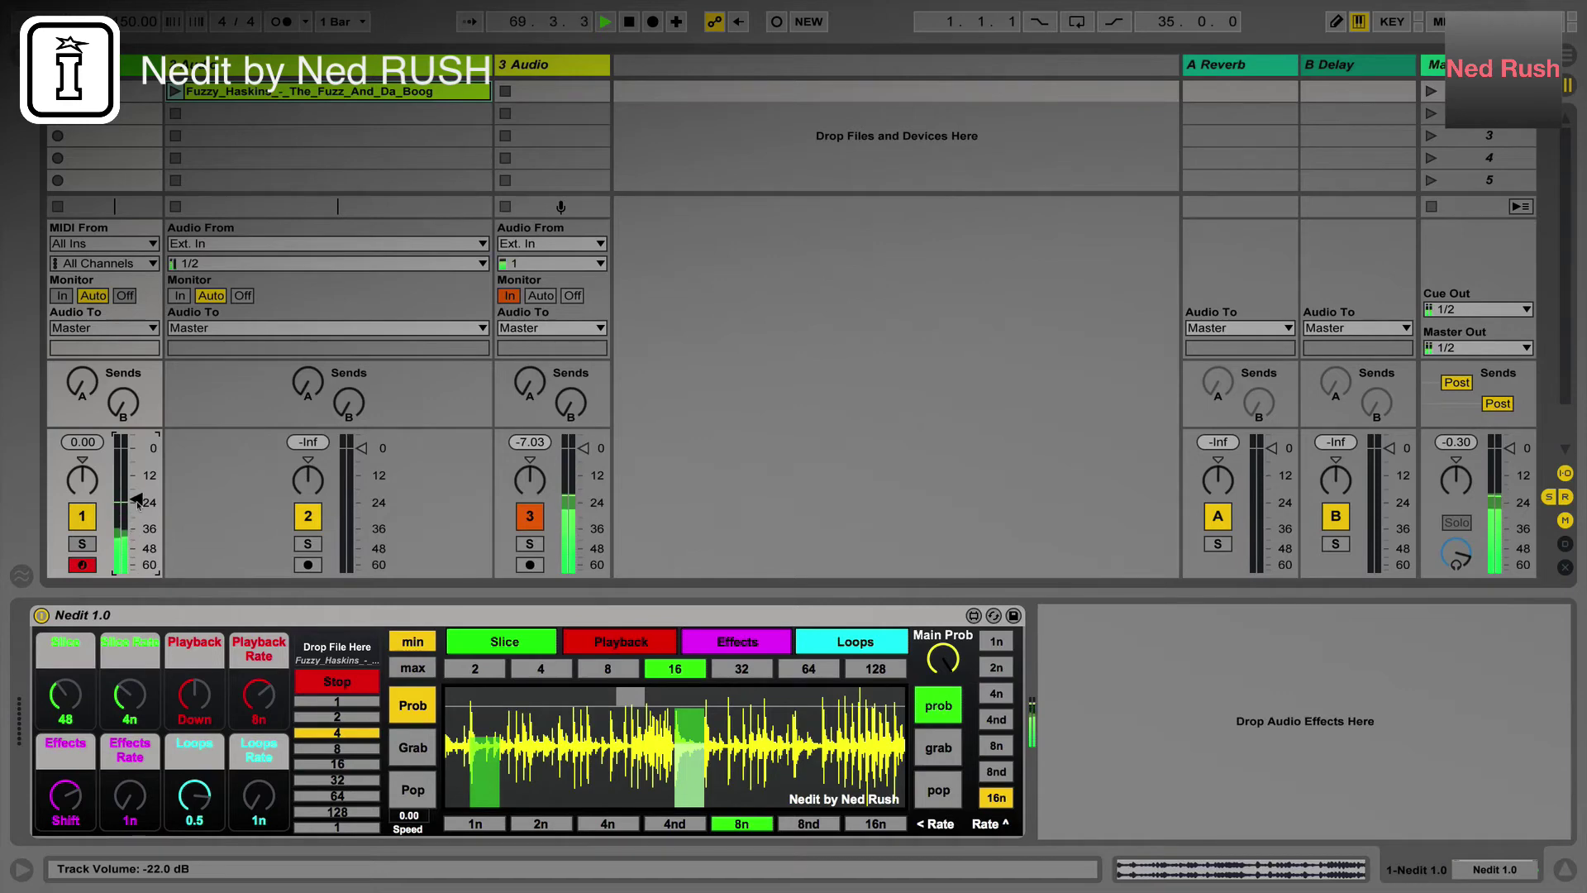
{"action": "left_click_drag", "start_coordinate": [136, 496], "coordinate": [136, 476]}
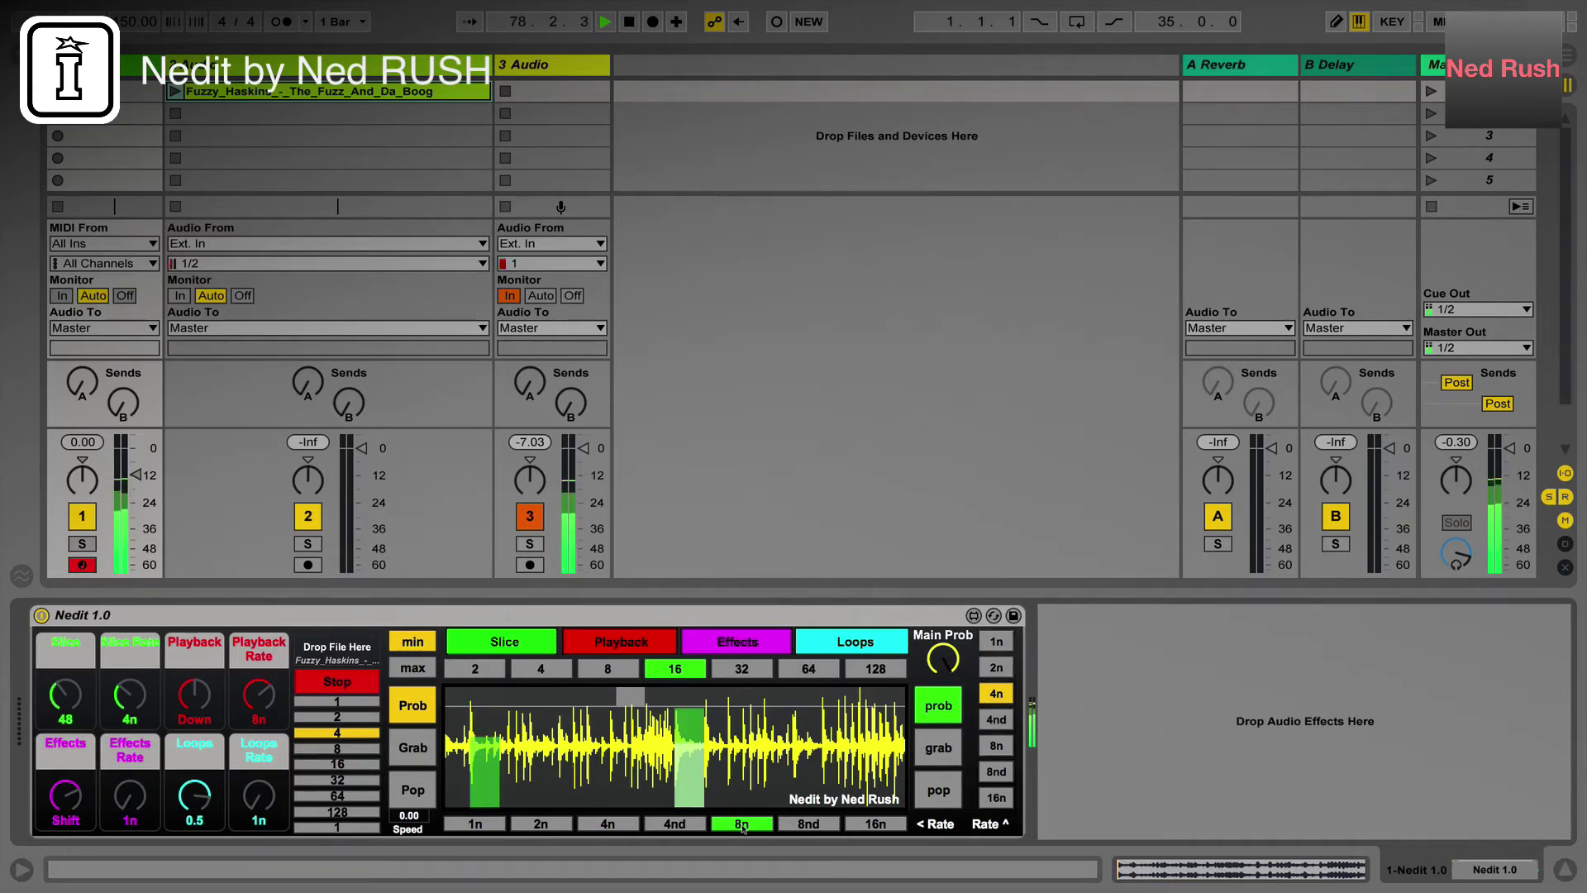
Try the Slice dial at 64 and 85 and a Slice rate of 16n, and leave the dial at 63 and the rate at 8n
{"action": "mouse_move", "coordinate": [64, 701]}
{"action": "left_mouse_down"}
{"action": "mouse_move", "coordinate": [64, 684]}
{"action": "mouse_move", "coordinate": [63, 716]}
{"action": "mouse_move", "coordinate": [64, 700]}
{"action": "left_mouse_up"}
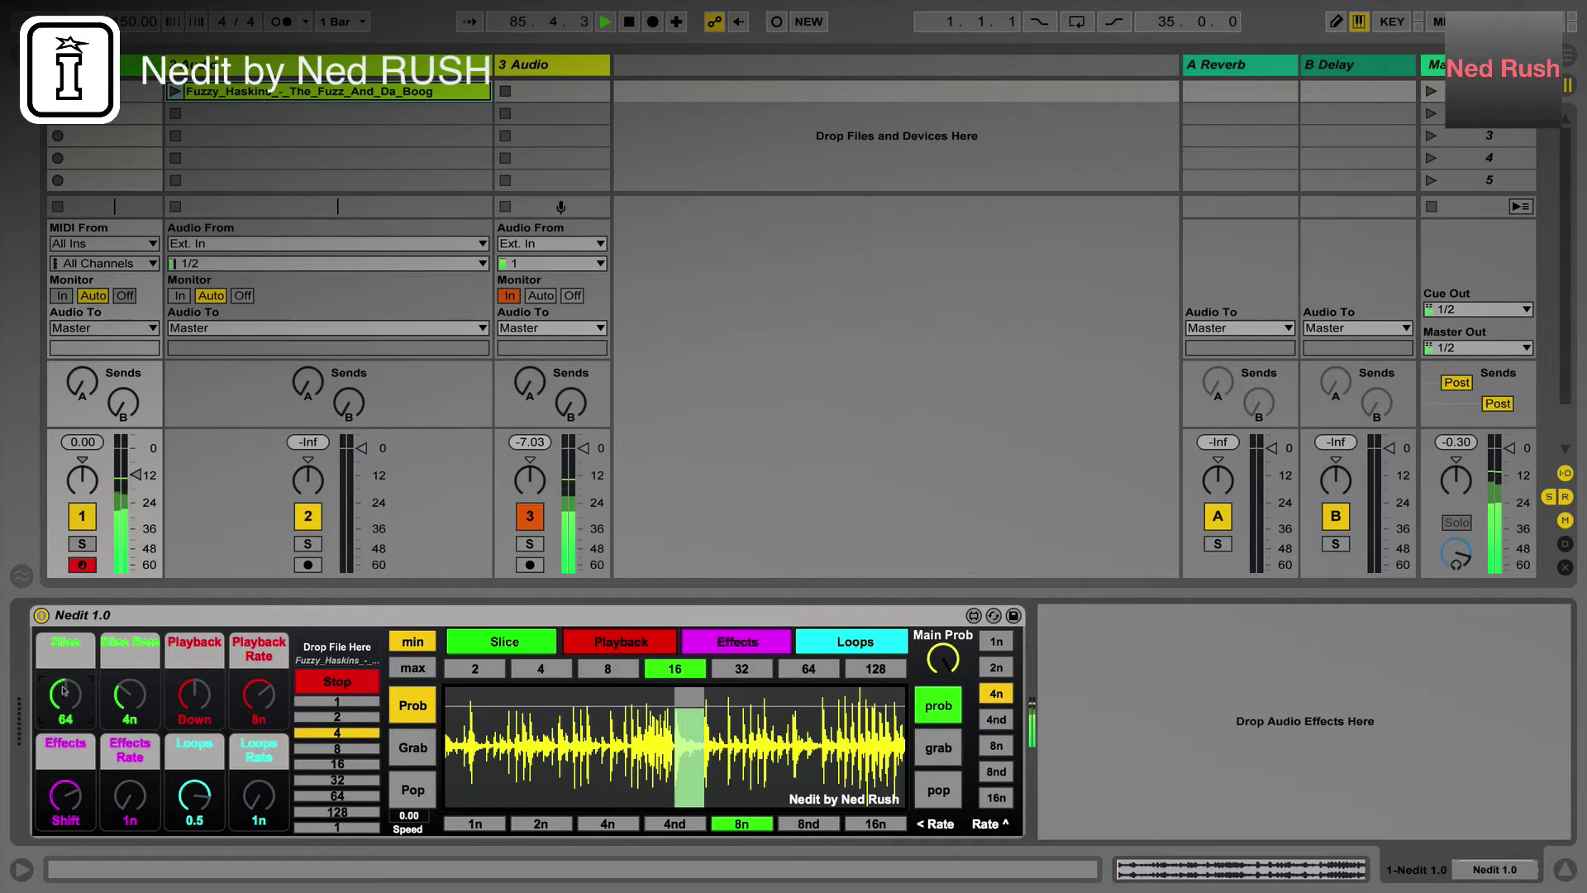
{"action": "left_click_drag", "start_coordinate": [65, 691], "coordinate": [64, 683]}
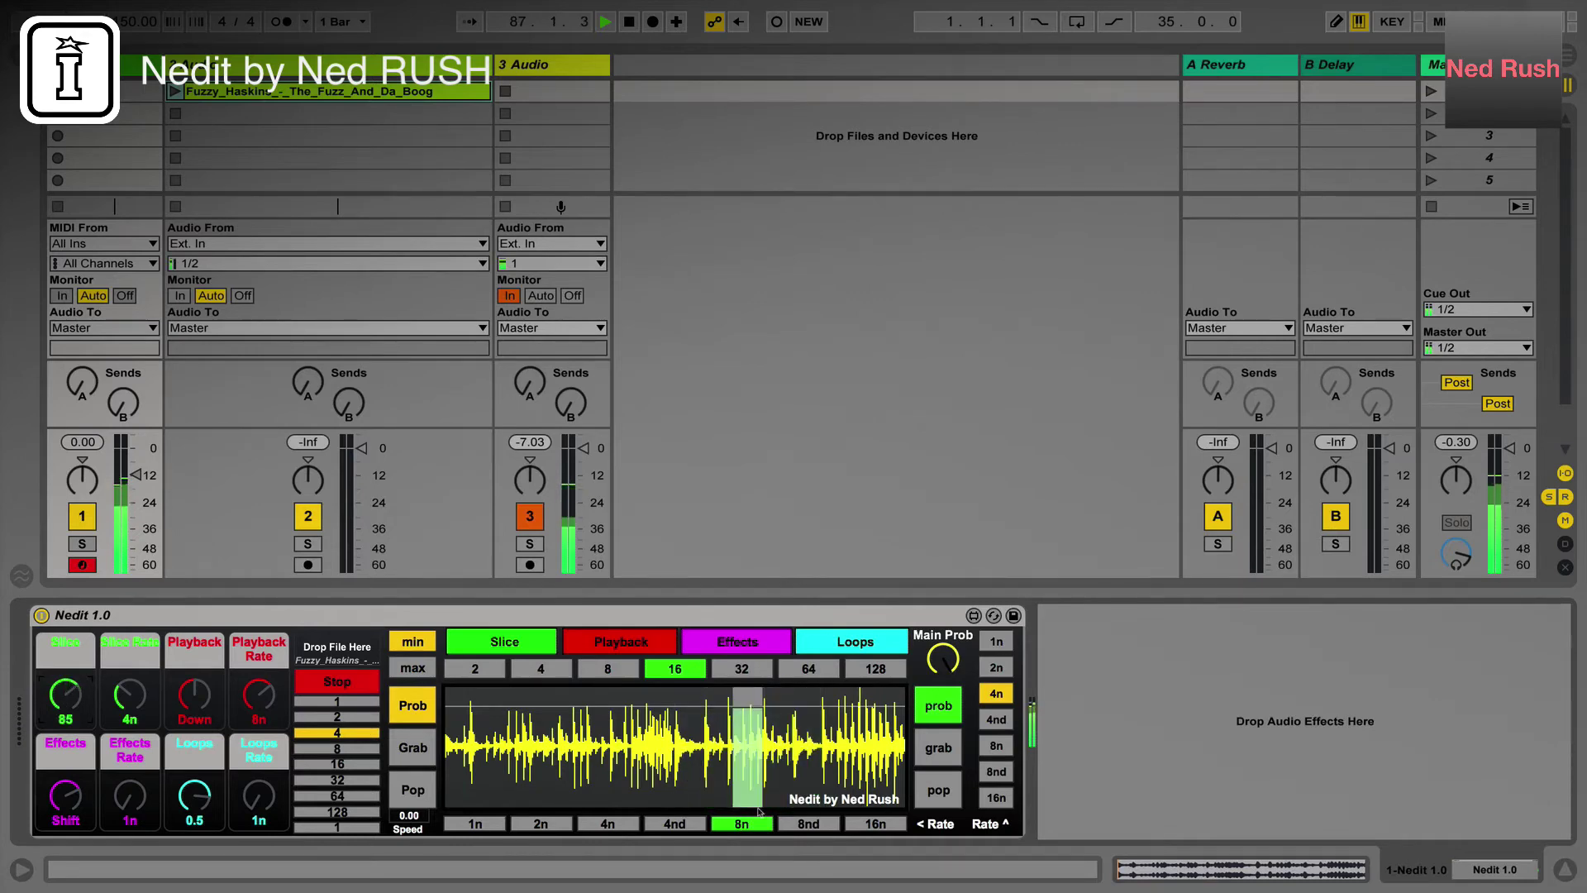
{"action": "left_click", "coordinate": [881, 827]}
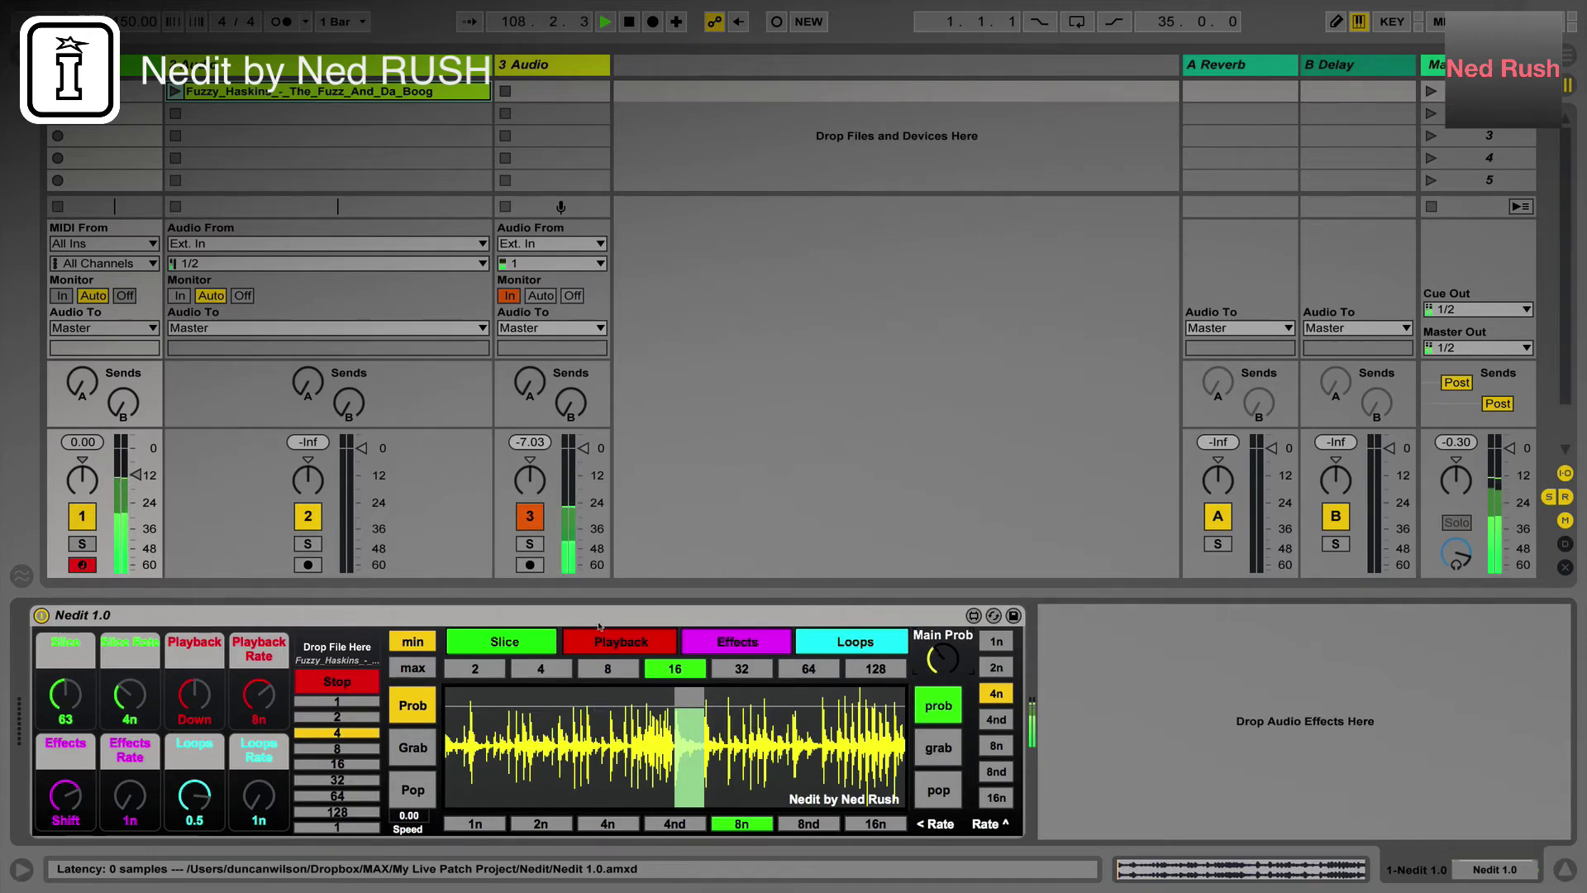
In the Playback section, turn Main Prob to maximum, set the Playback dial to Up and its rate dial to 16n, and leave the rate at 8n
{"action": "left_click", "coordinate": [588, 643]}
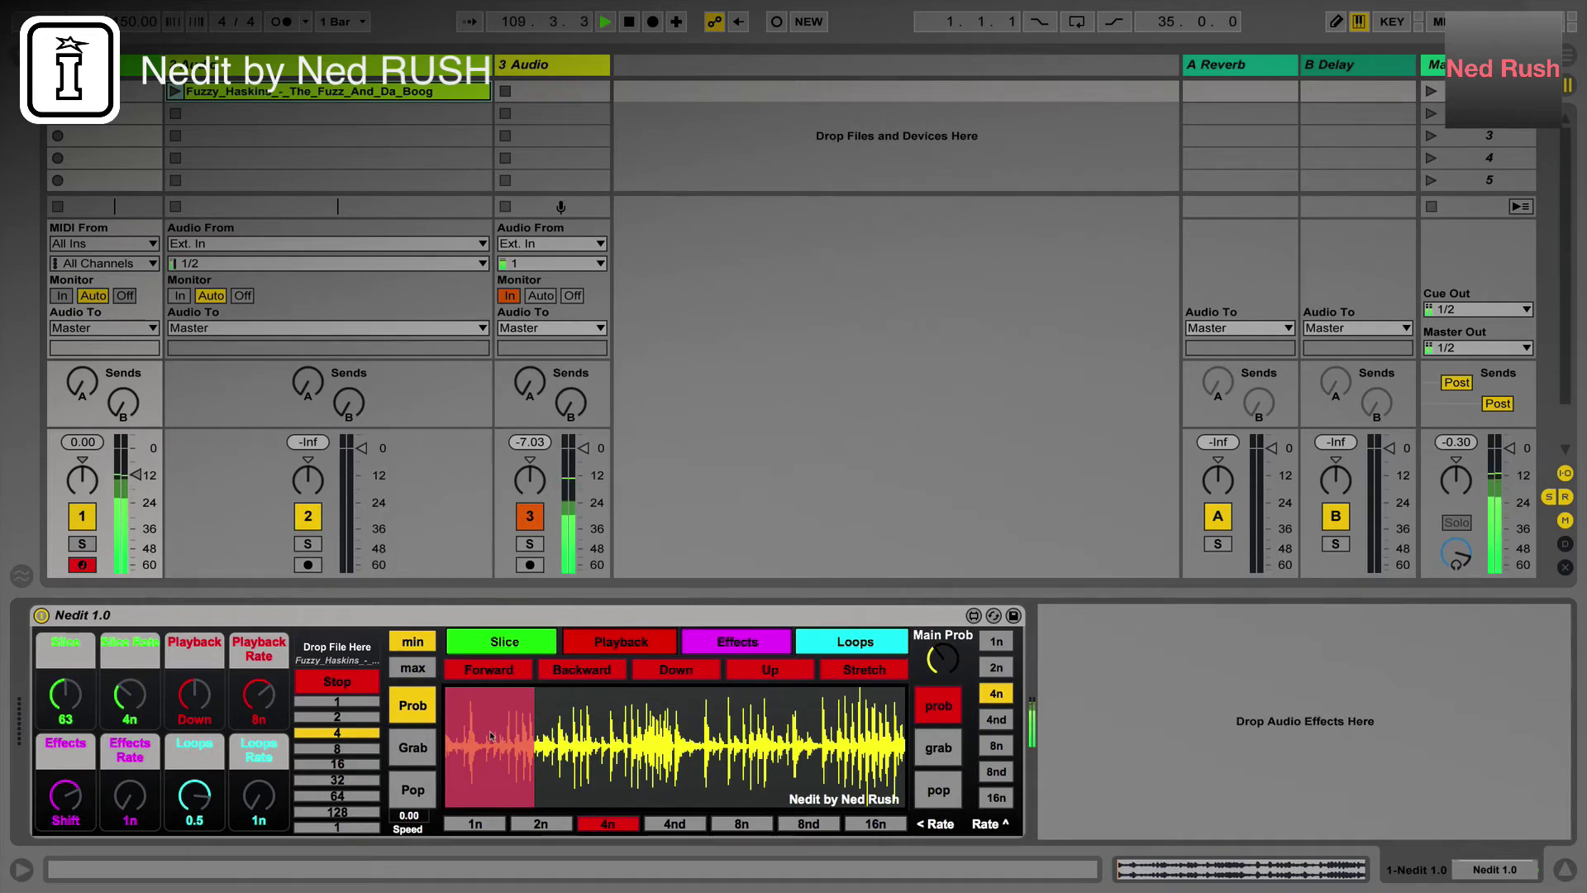
{"action": "left_click_drag", "start_coordinate": [933, 677], "coordinate": [934, 632]}
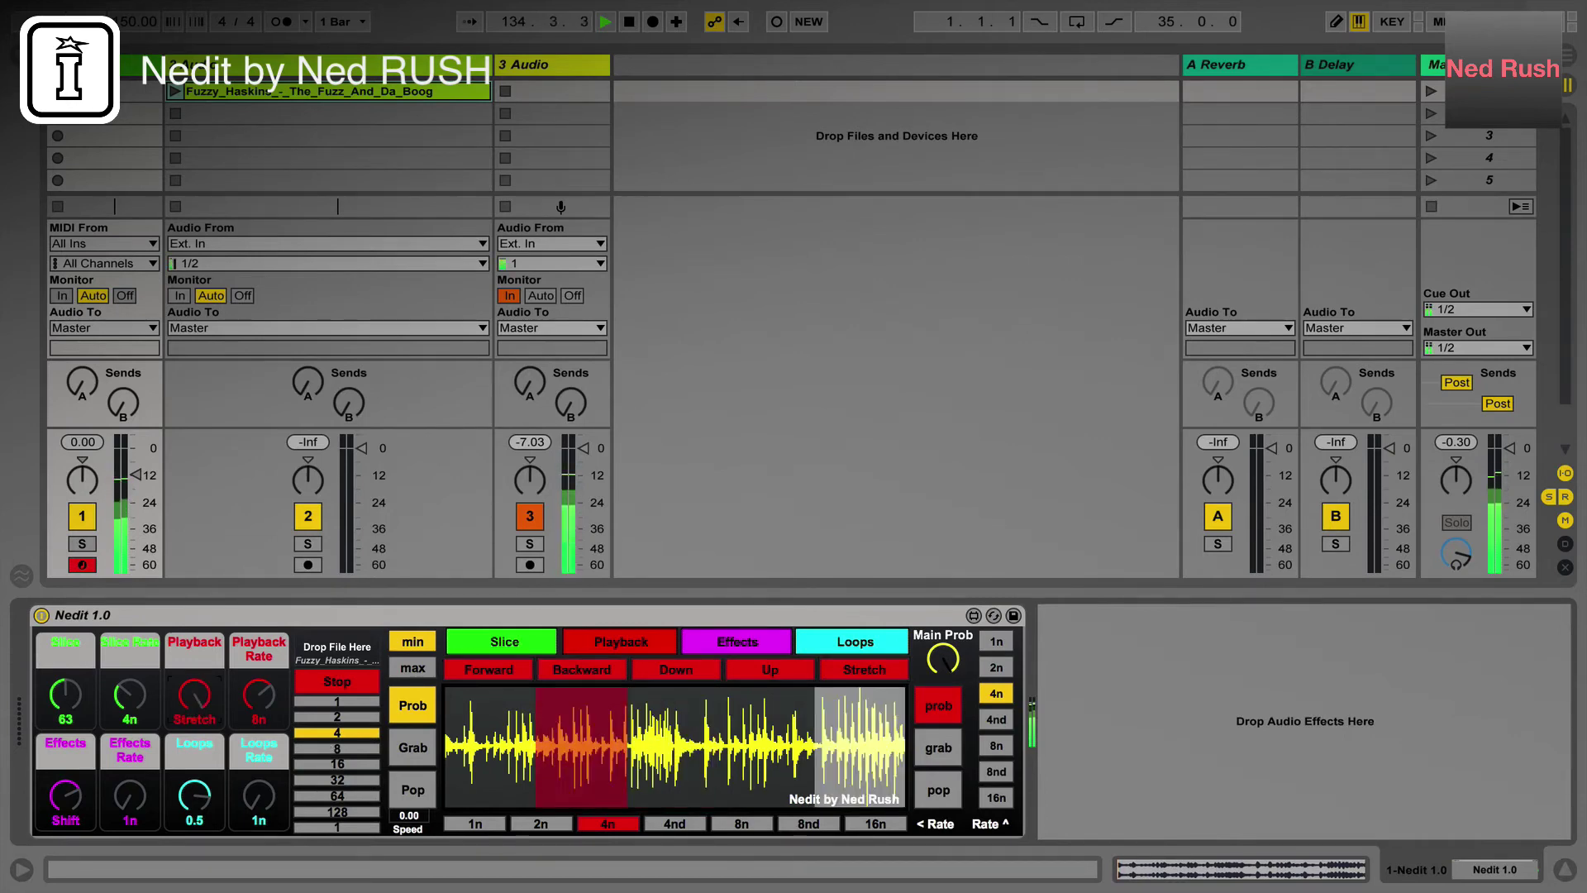
{"action": "left_click", "coordinate": [741, 825]}
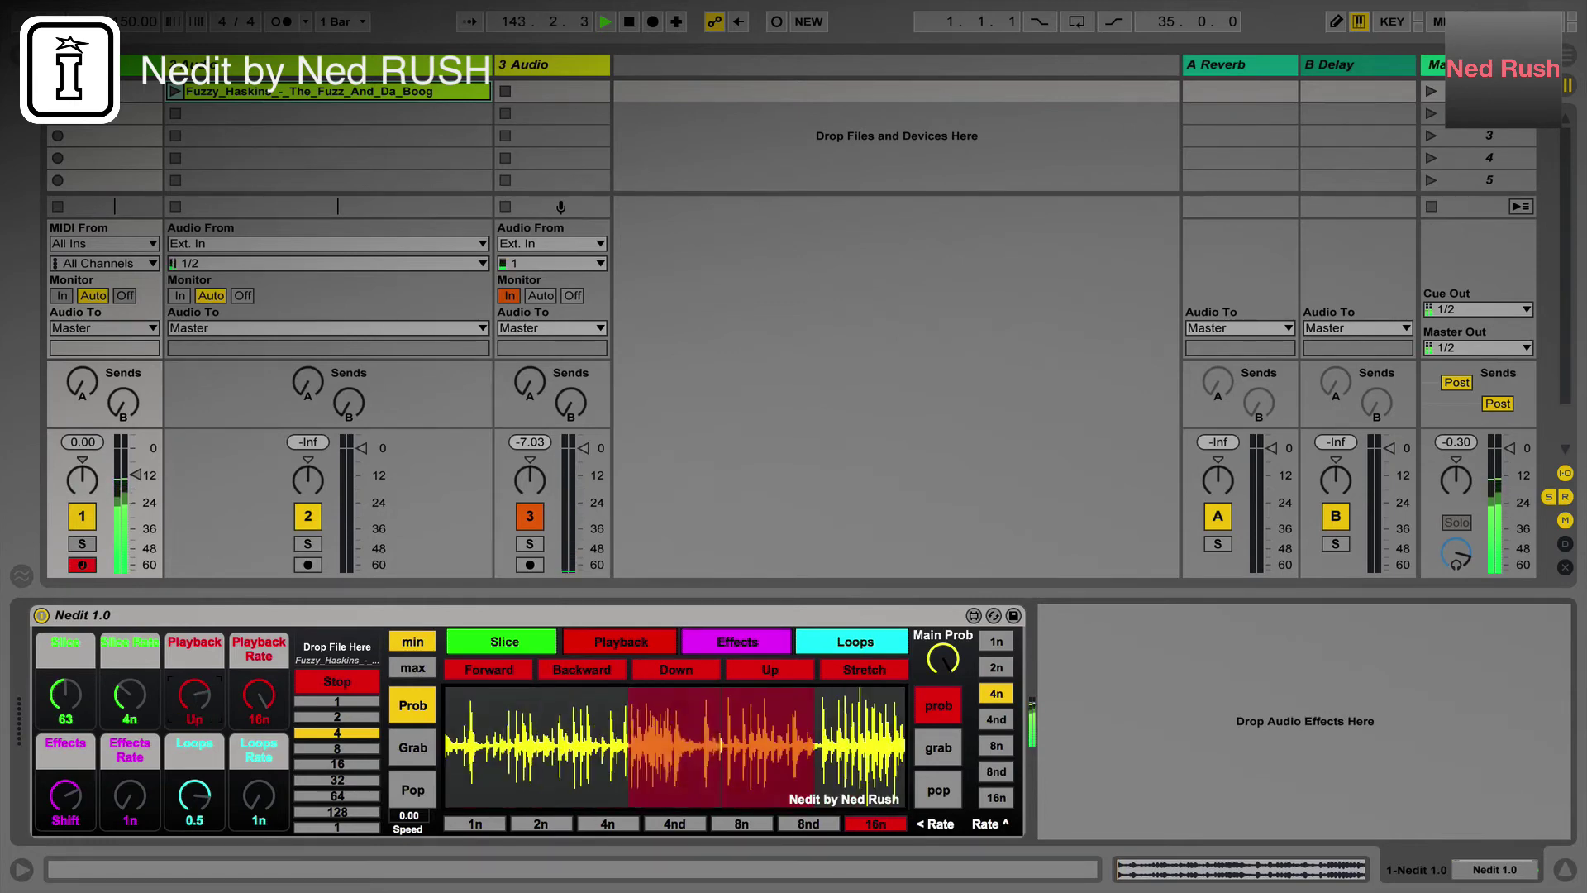
{"action": "left_click", "coordinate": [714, 831]}
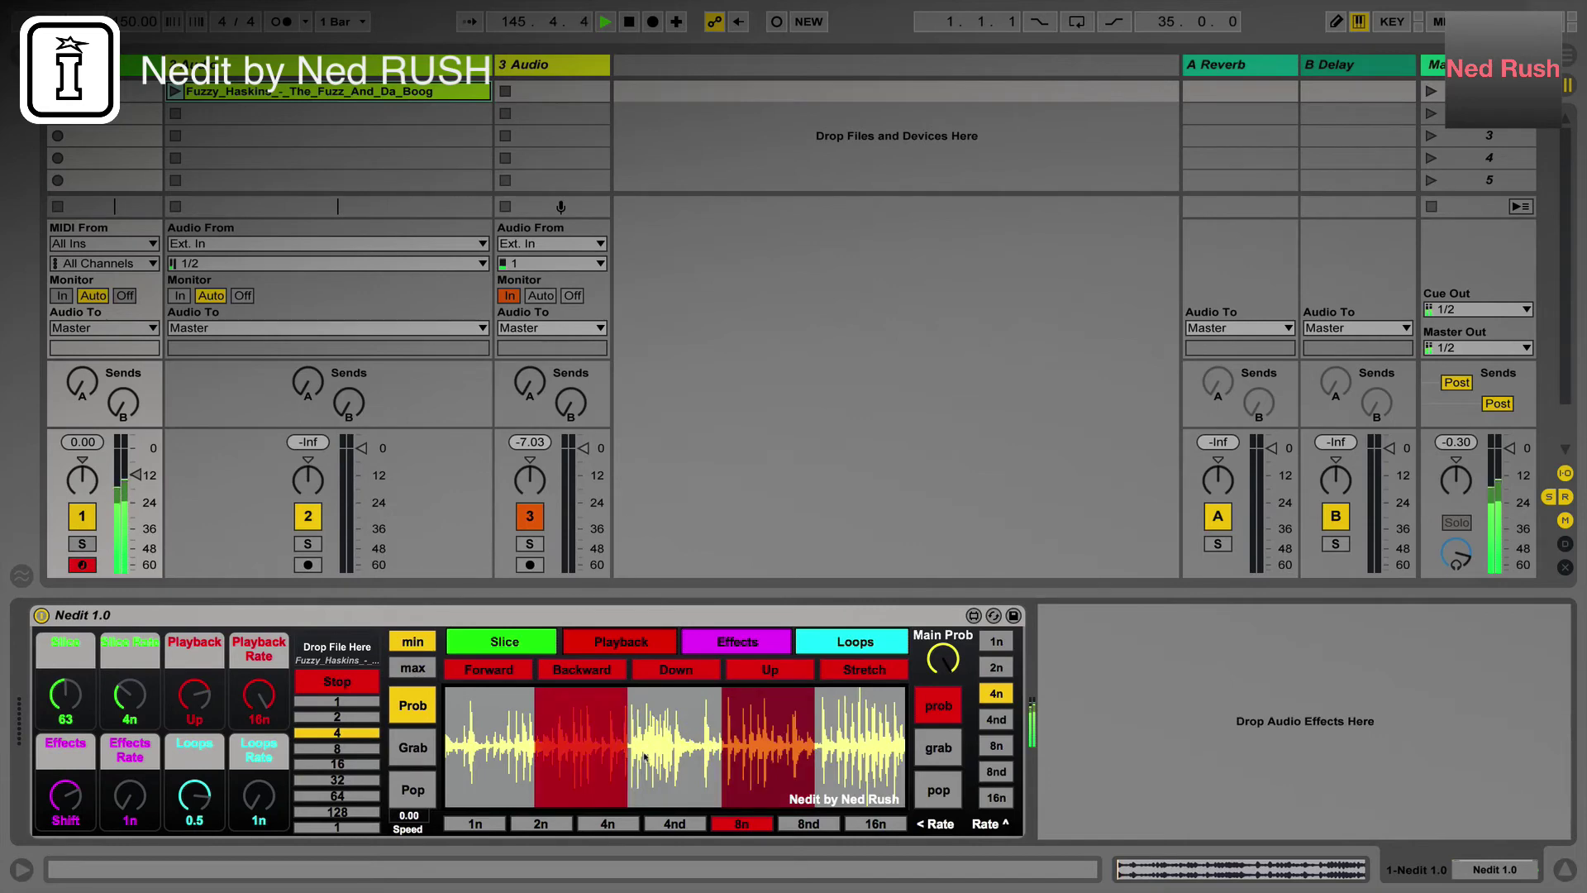
In the Effects section, raise Main Prob, set the rate to 8n, and move the Effects dial through Fall to Crush
{"action": "left_click", "coordinate": [716, 648]}
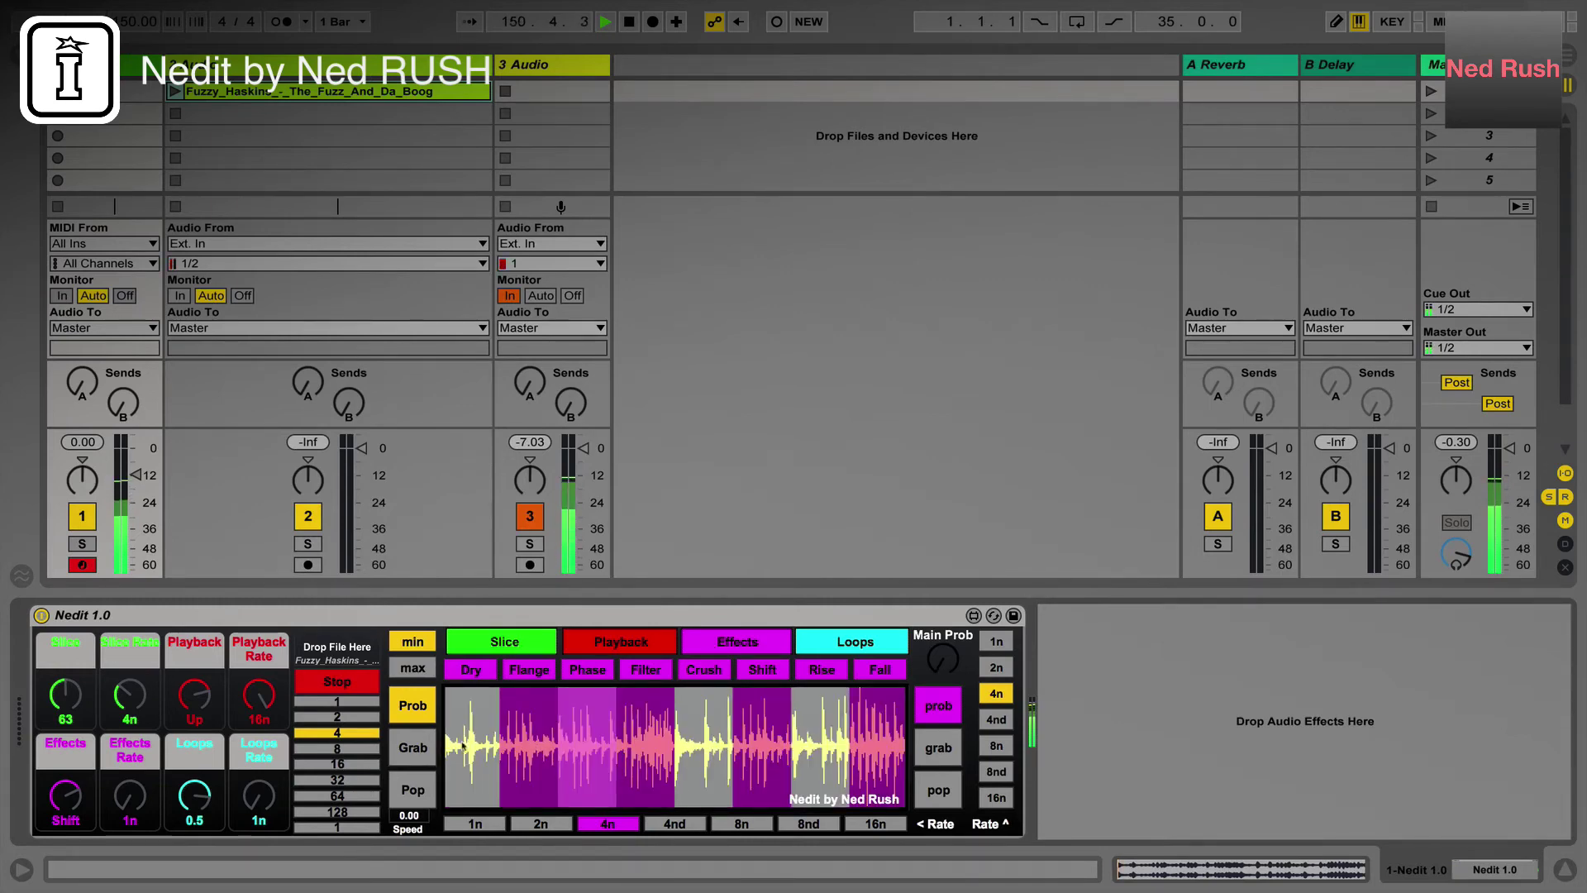
{"action": "left_click_drag", "start_coordinate": [948, 675], "coordinate": [952, 669]}
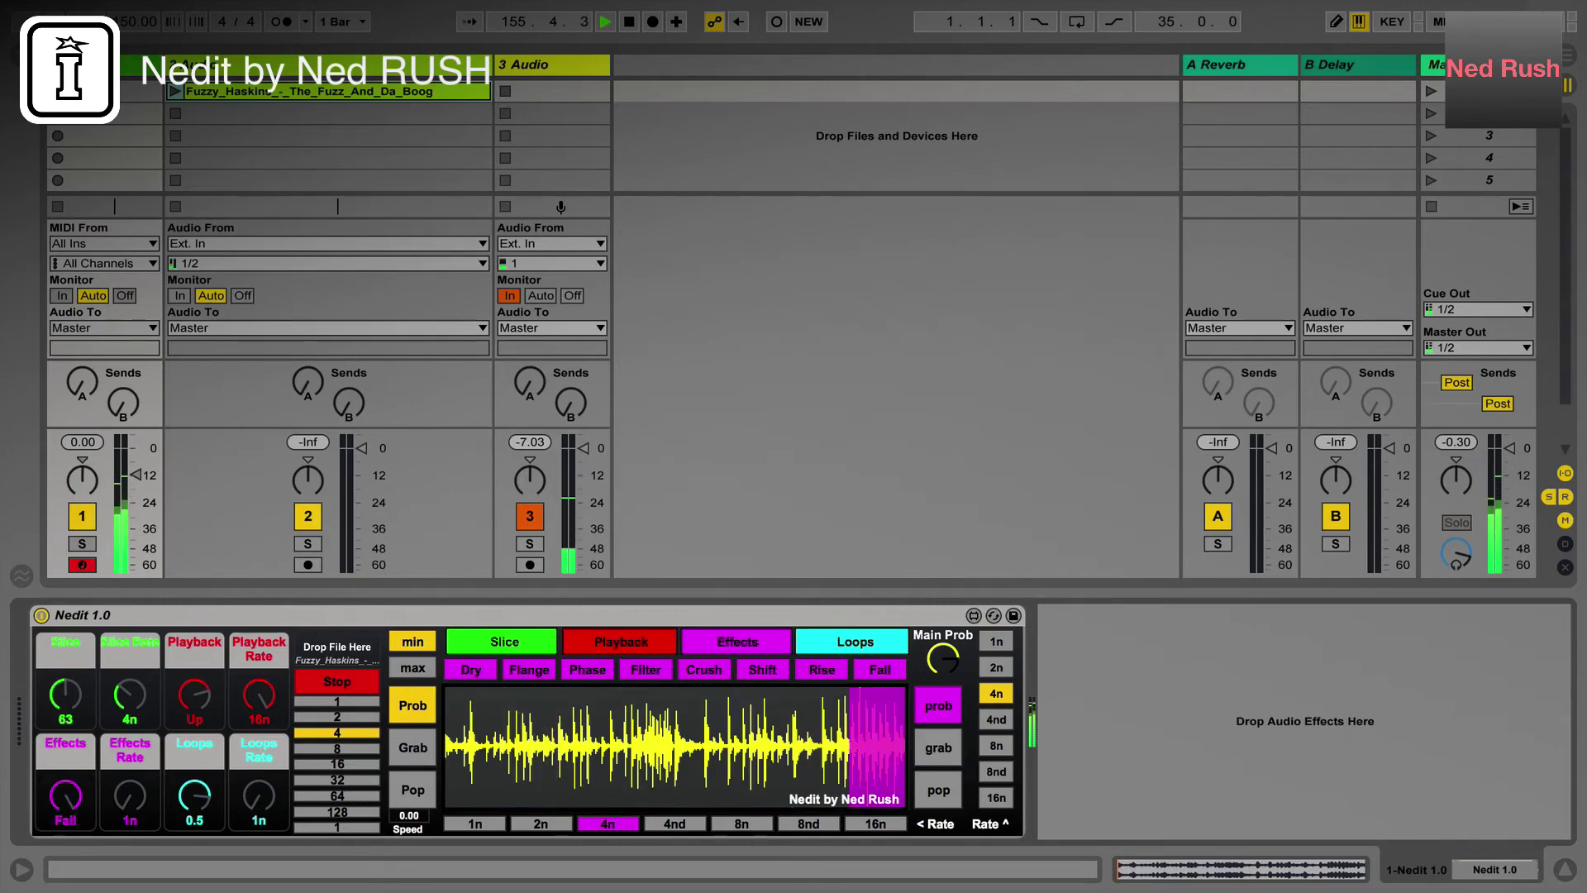
{"action": "left_click", "coordinate": [727, 827]}
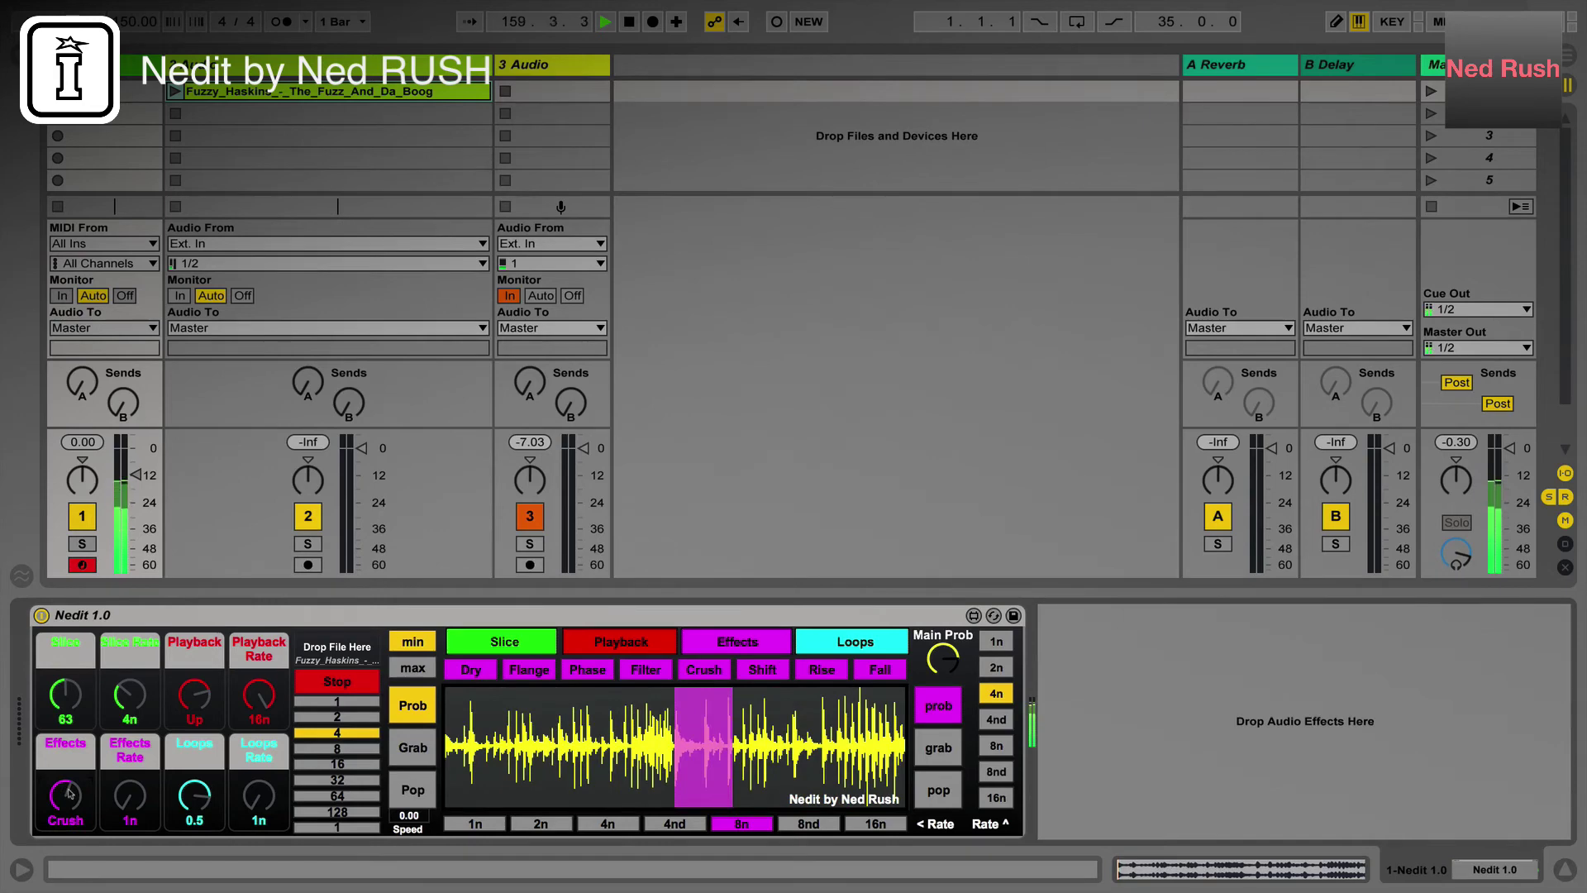
Set the Loops dial to 2 and the Loops Rate dial to 8n, stop the device, and return to the Slice section
{"action": "left_click", "coordinate": [854, 641]}
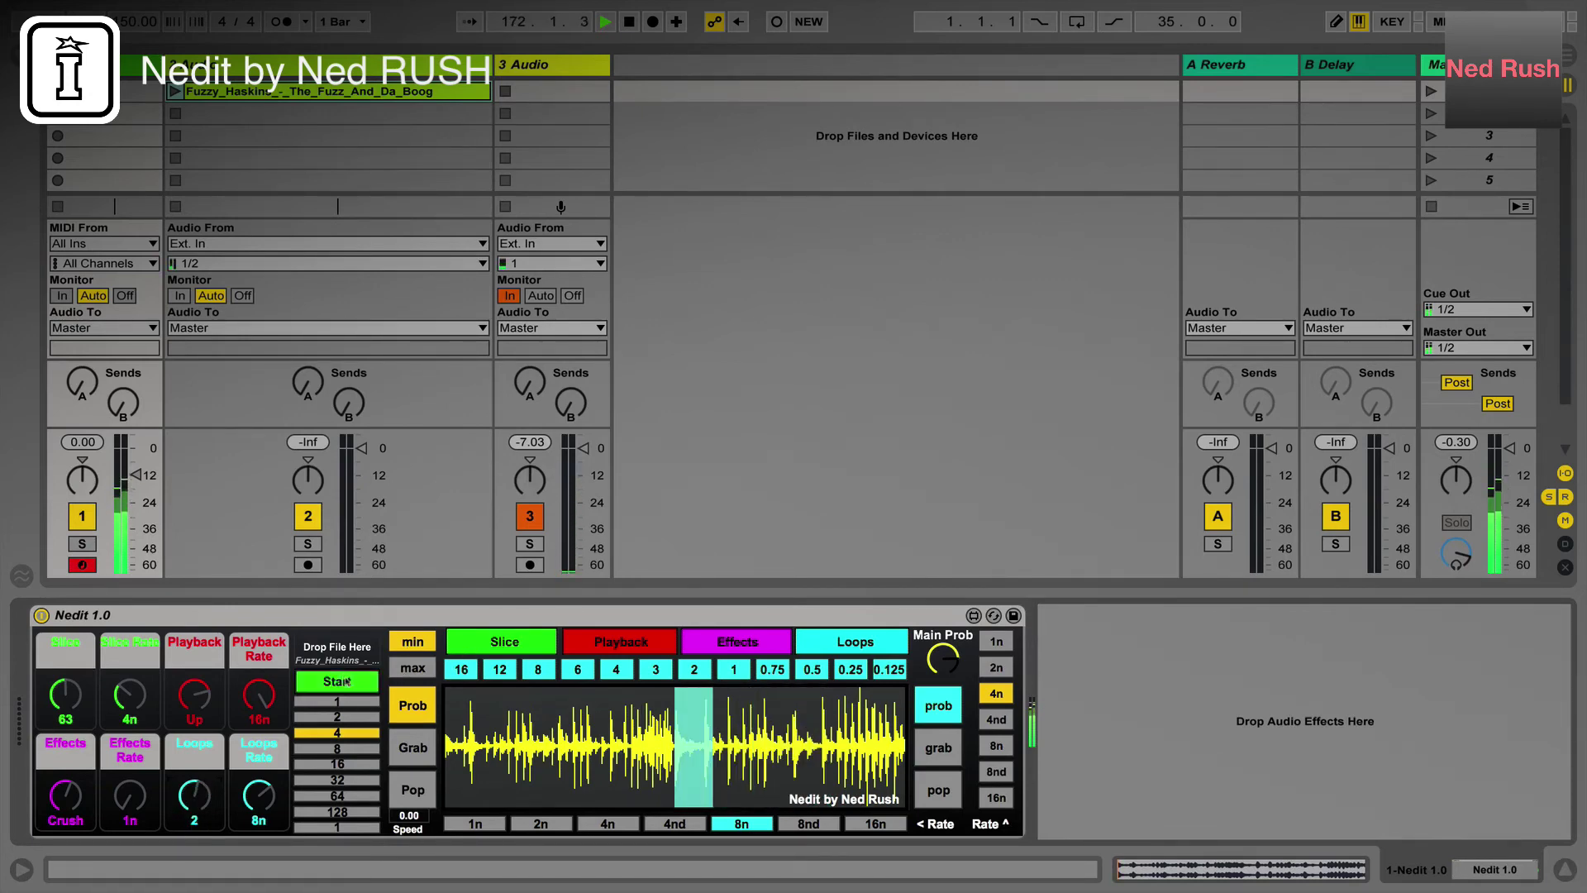
{"action": "left_click", "coordinate": [495, 642]}
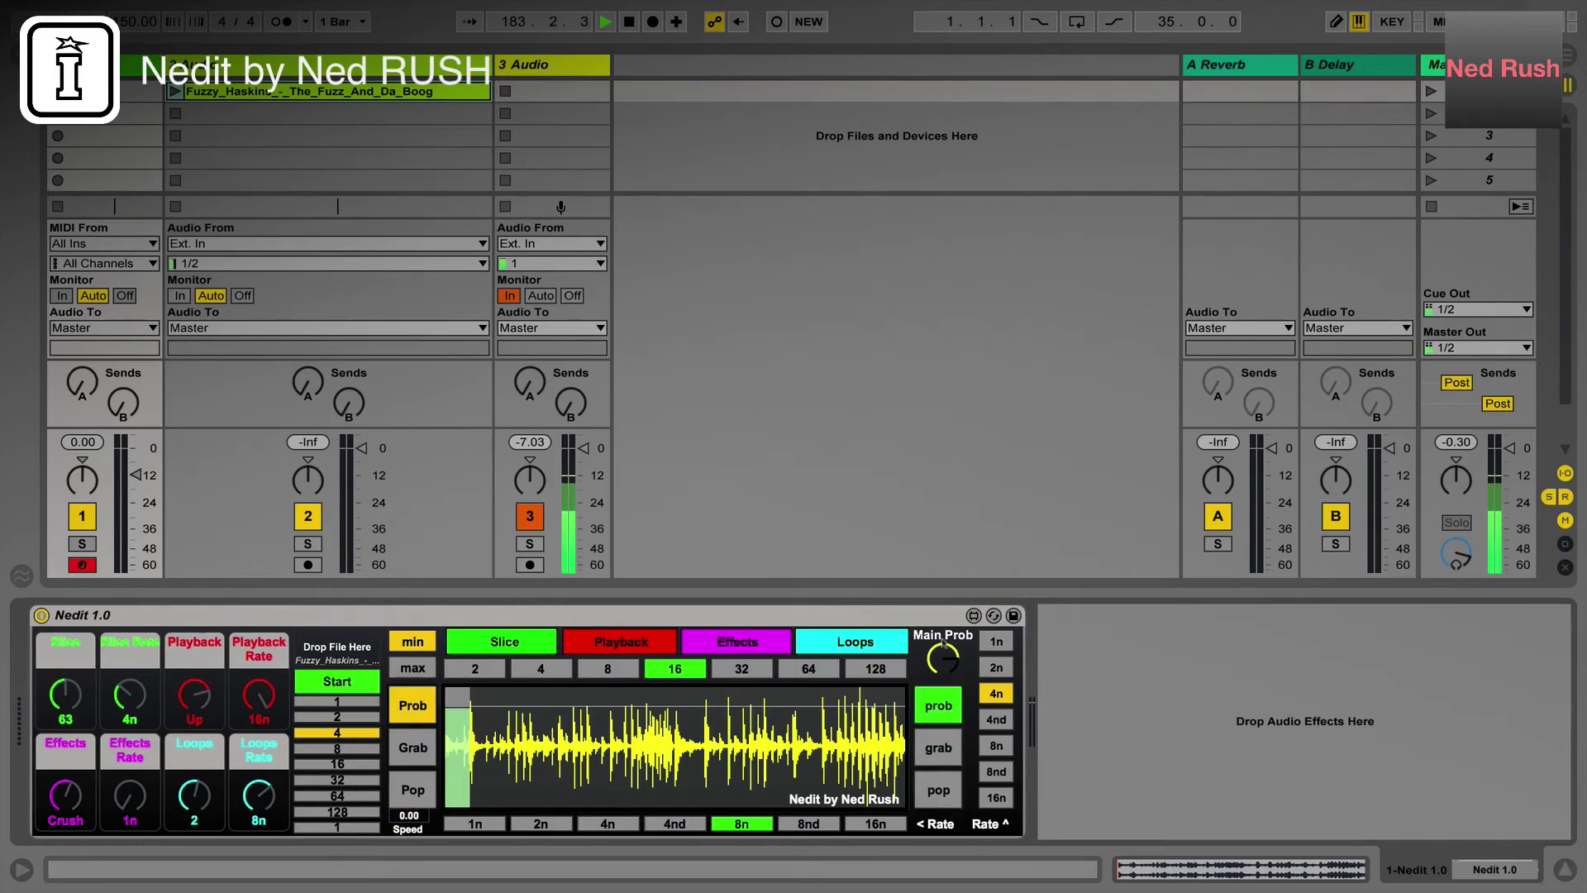
Start the Nedit device, view the Slice section while it plays, and set the global mode to Grab
{"action": "left_click", "coordinate": [337, 681]}
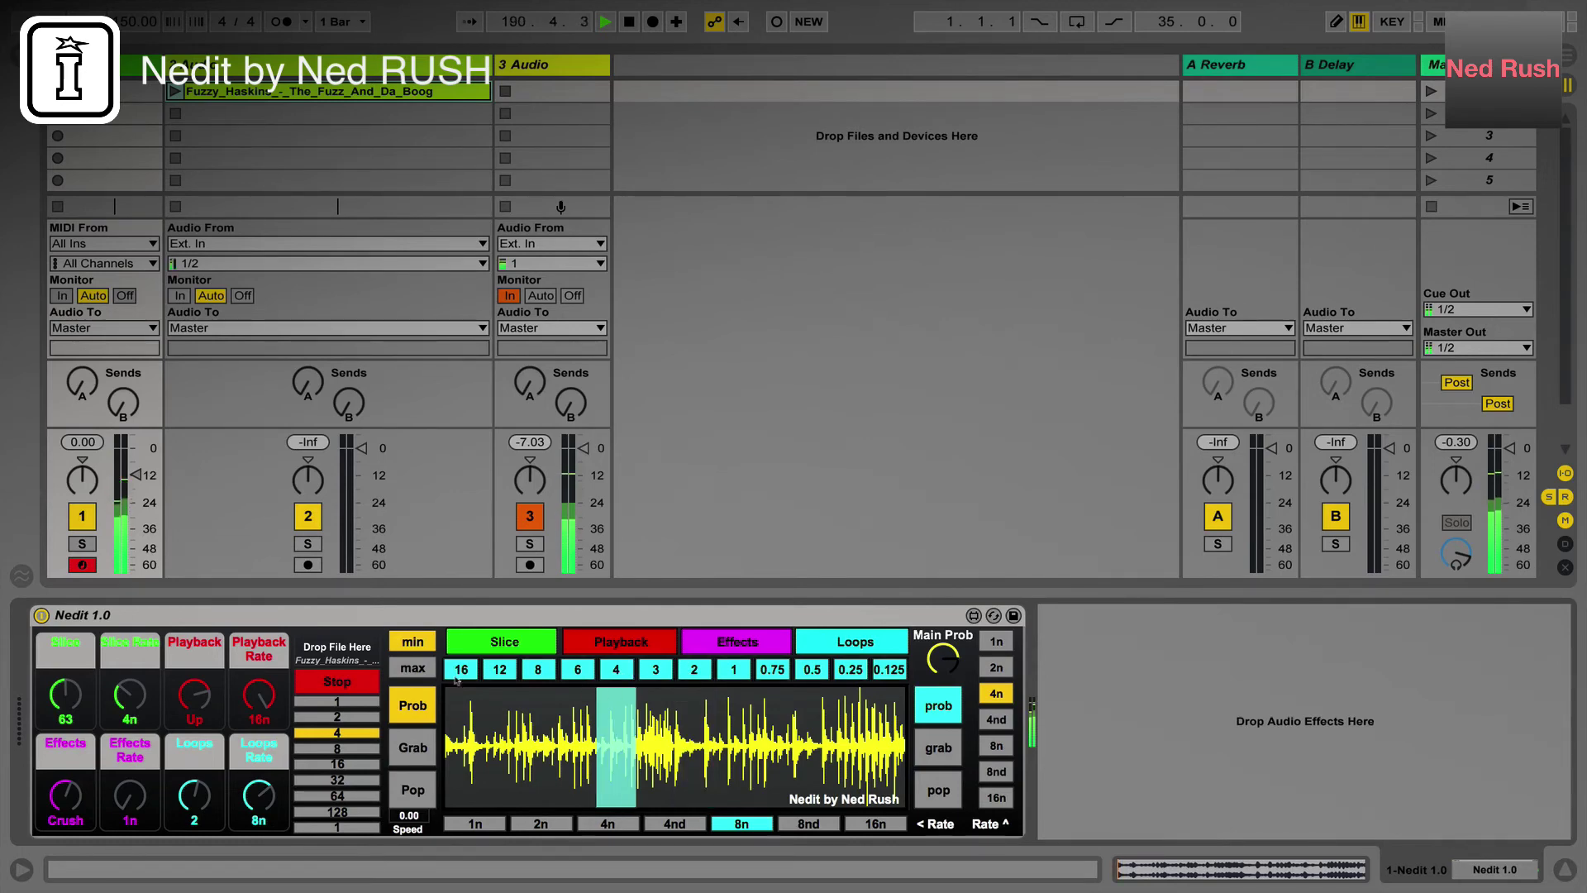
{"action": "left_click", "coordinate": [501, 642]}
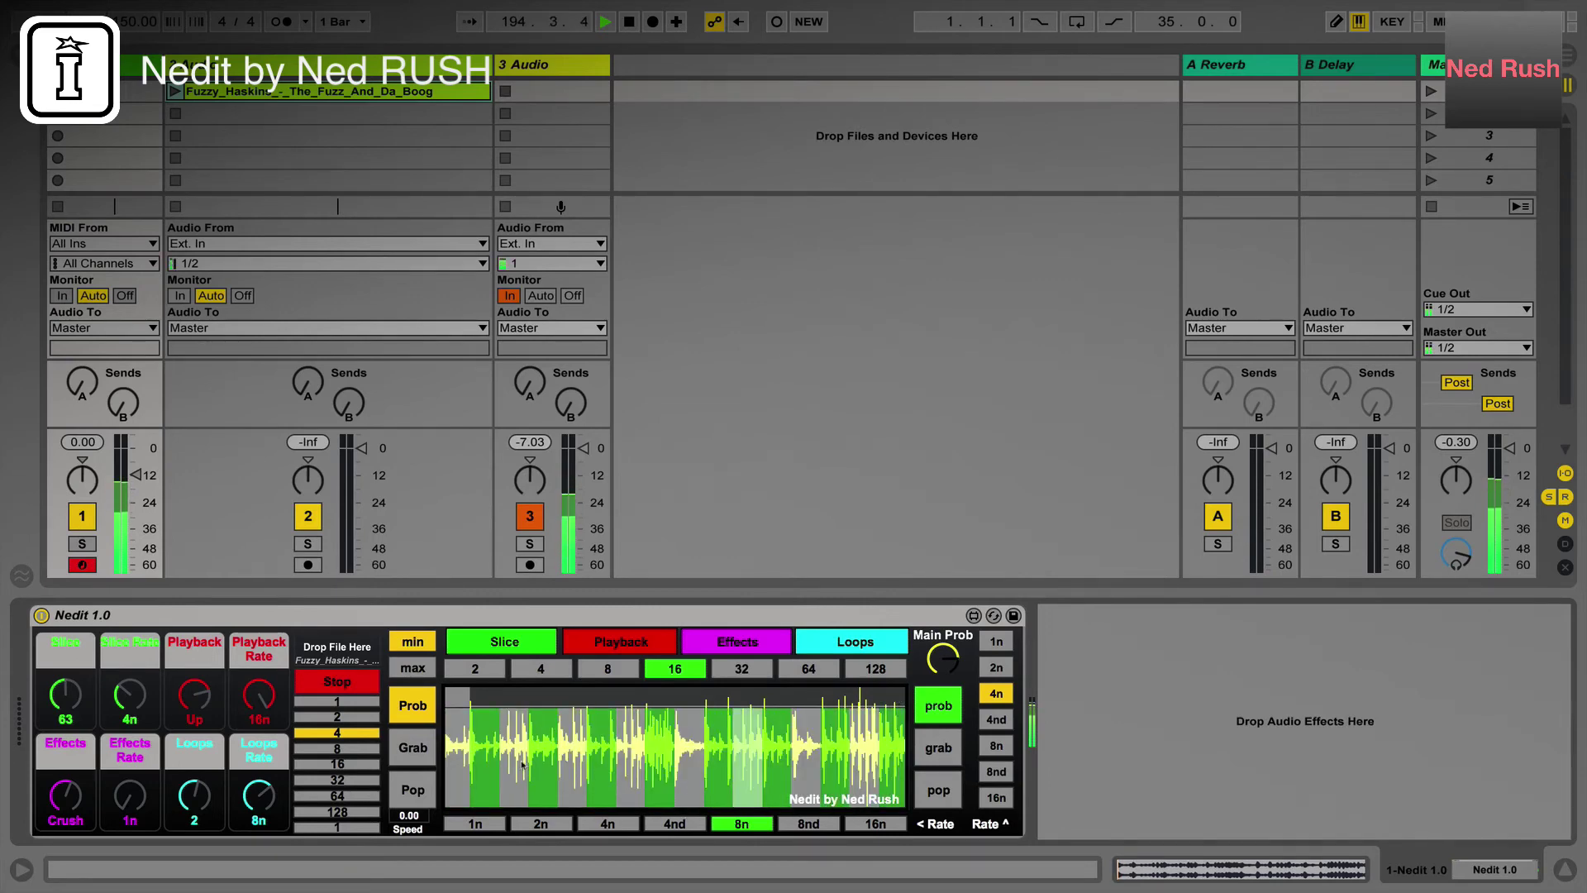
{"action": "left_click", "coordinate": [412, 748]}
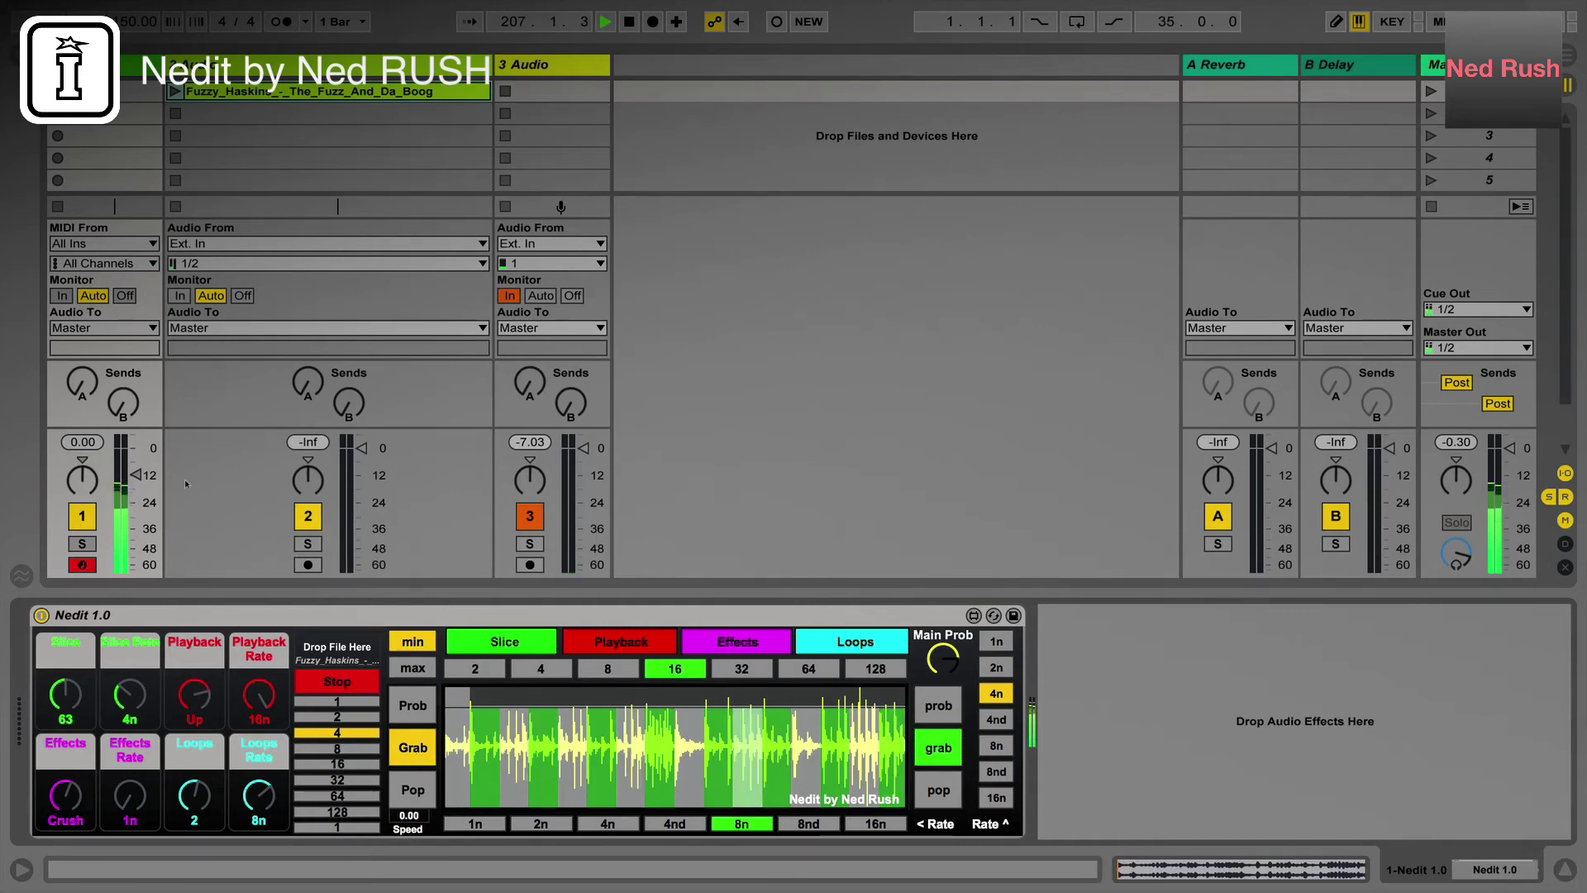
Lower the track 1 volume to about -24 dB and check Grab mode in the Loops and Playback sections, ending in Slice
{"action": "left_click_drag", "start_coordinate": [137, 479], "coordinate": [137, 506]}
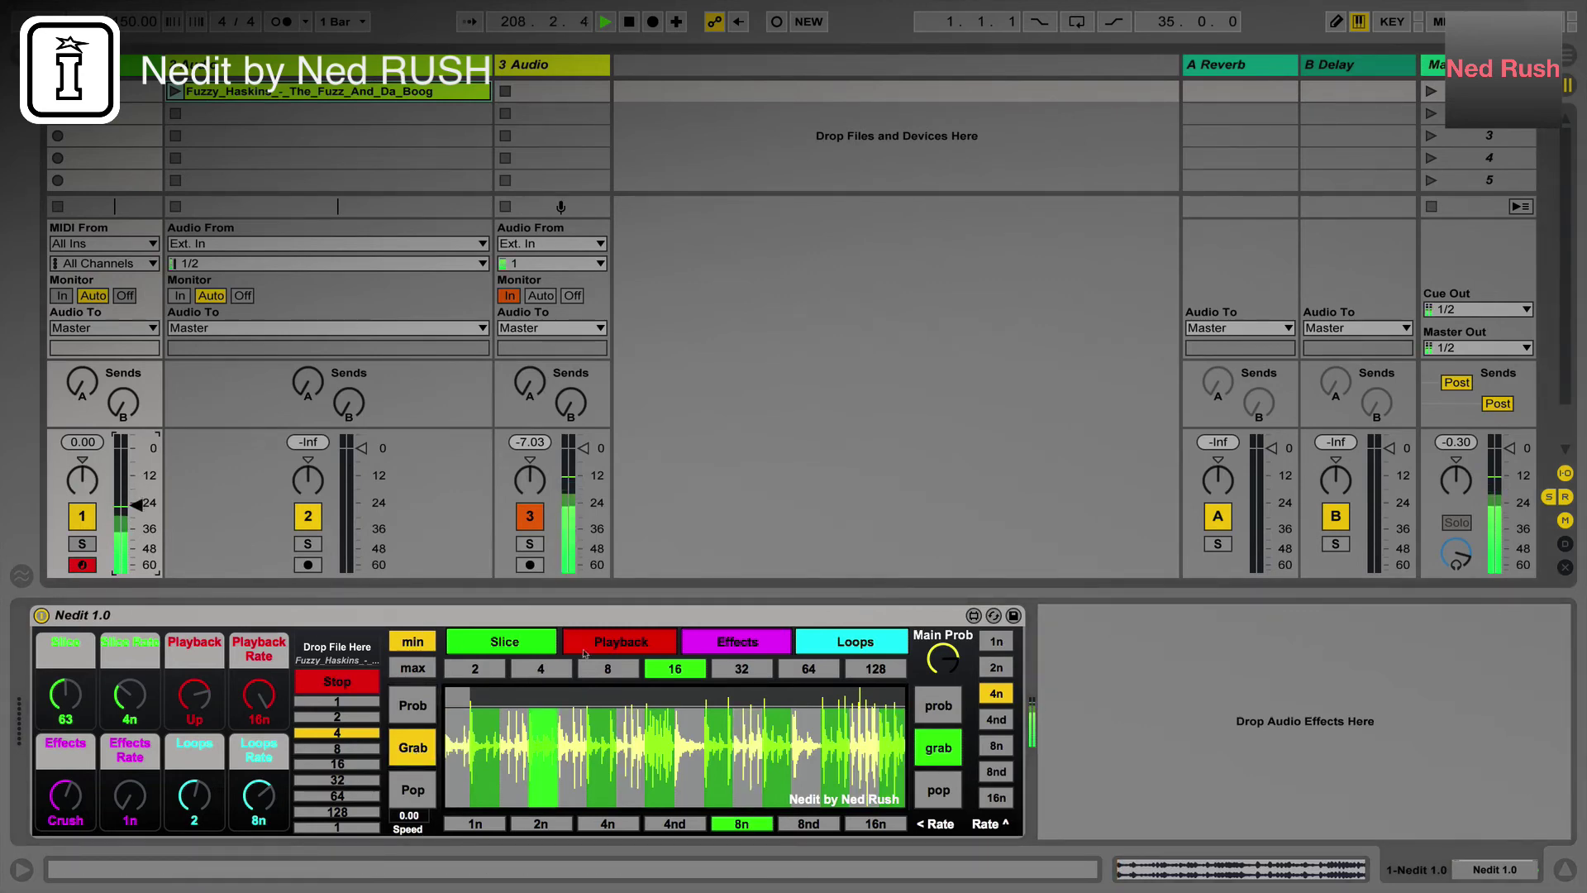
{"action": "left_click", "coordinate": [674, 649]}
{"action": "left_click", "coordinate": [824, 643]}
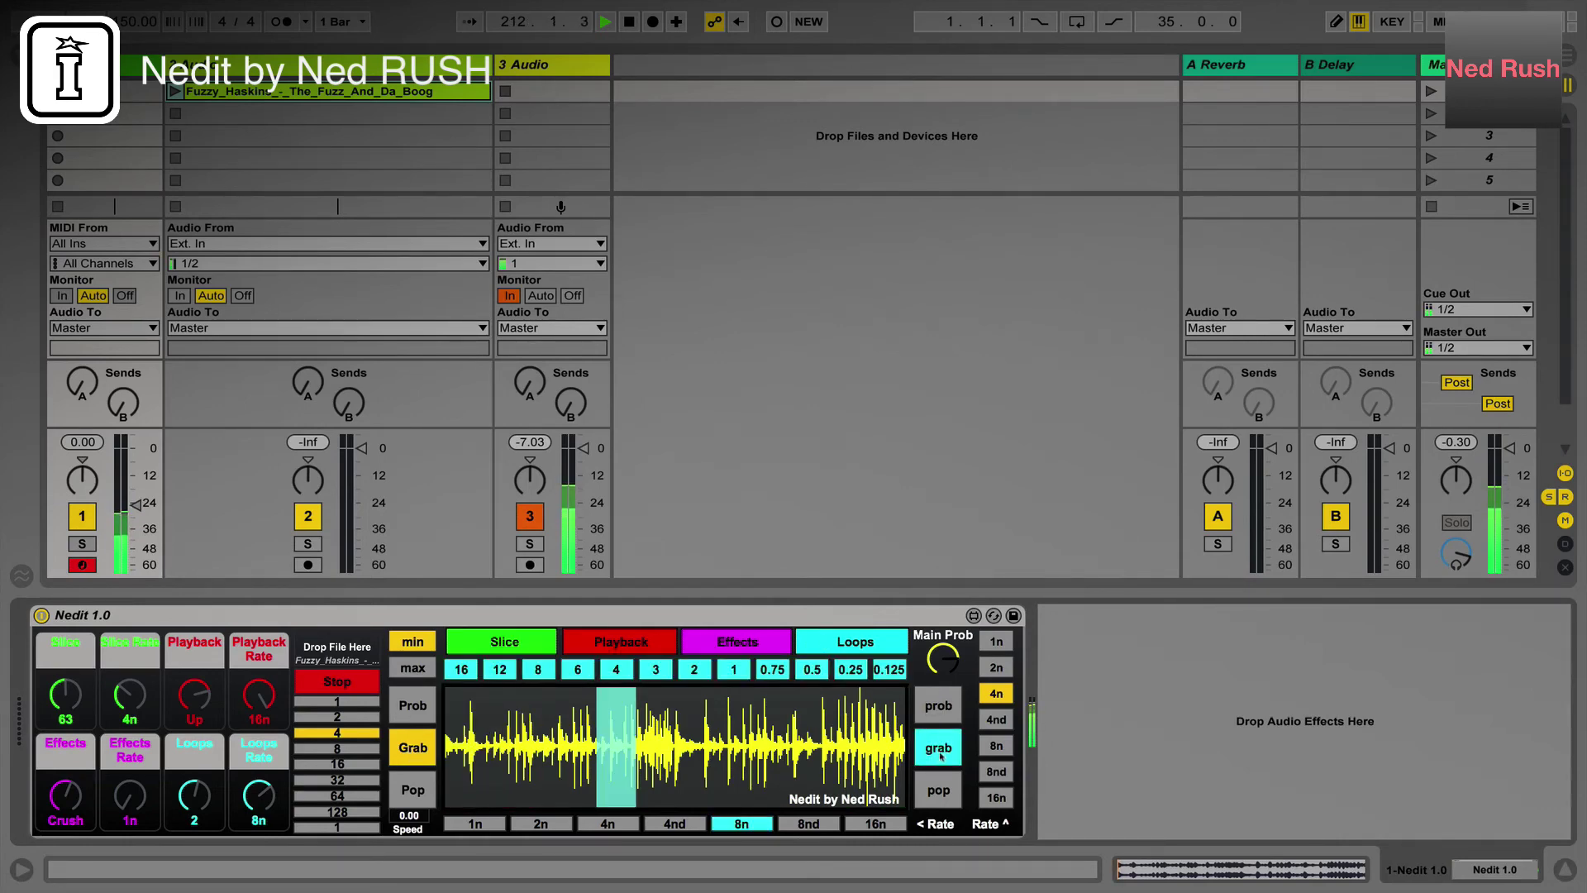
{"action": "left_click", "coordinate": [608, 645]}
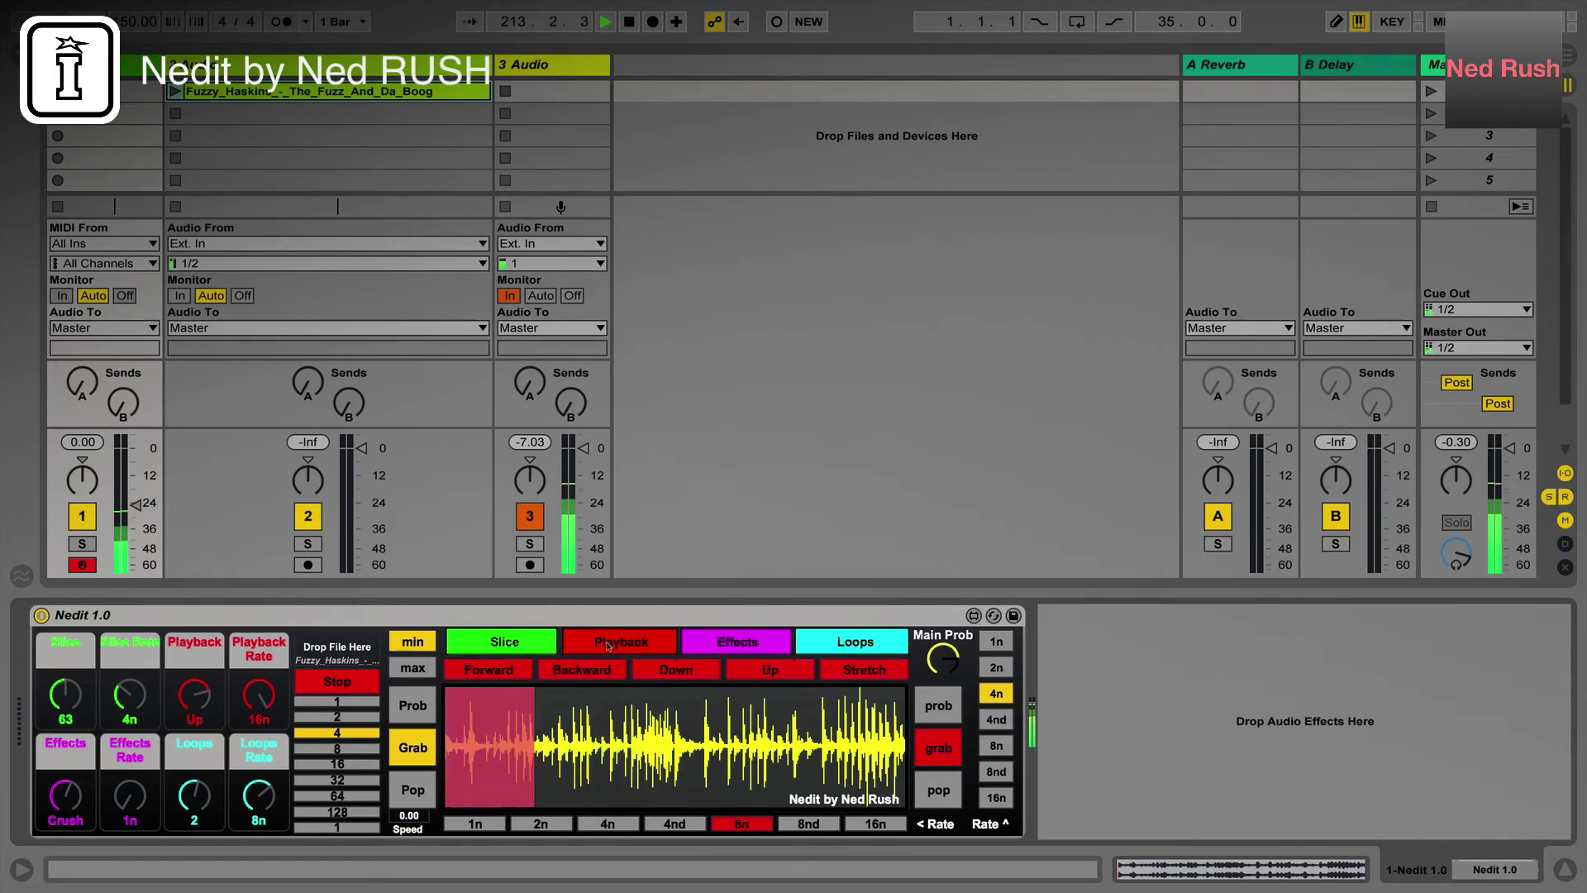
{"action": "left_click", "coordinate": [534, 645]}
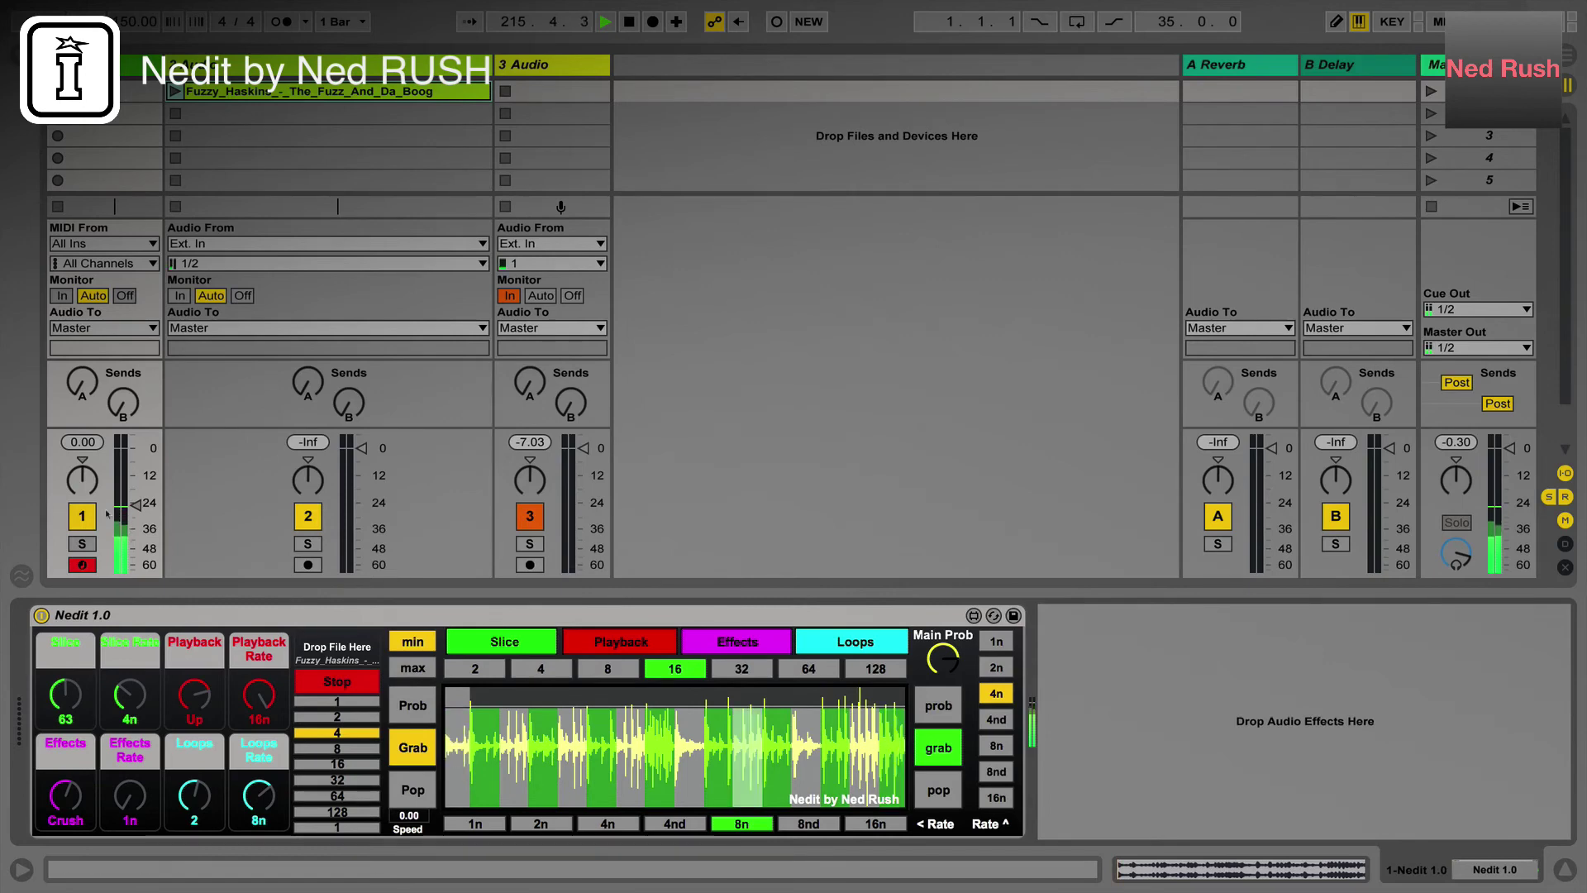
With the global mode on Pop, try track 1 at -27.5 dB, set it to -13.0 dB, and check Loops before returning to Slice
{"action": "mouse_move", "coordinate": [136, 504]}
{"action": "left_mouse_down"}
{"action": "mouse_move", "coordinate": [136, 481]}
{"action": "mouse_move", "coordinate": [137, 511]}
{"action": "left_mouse_up"}
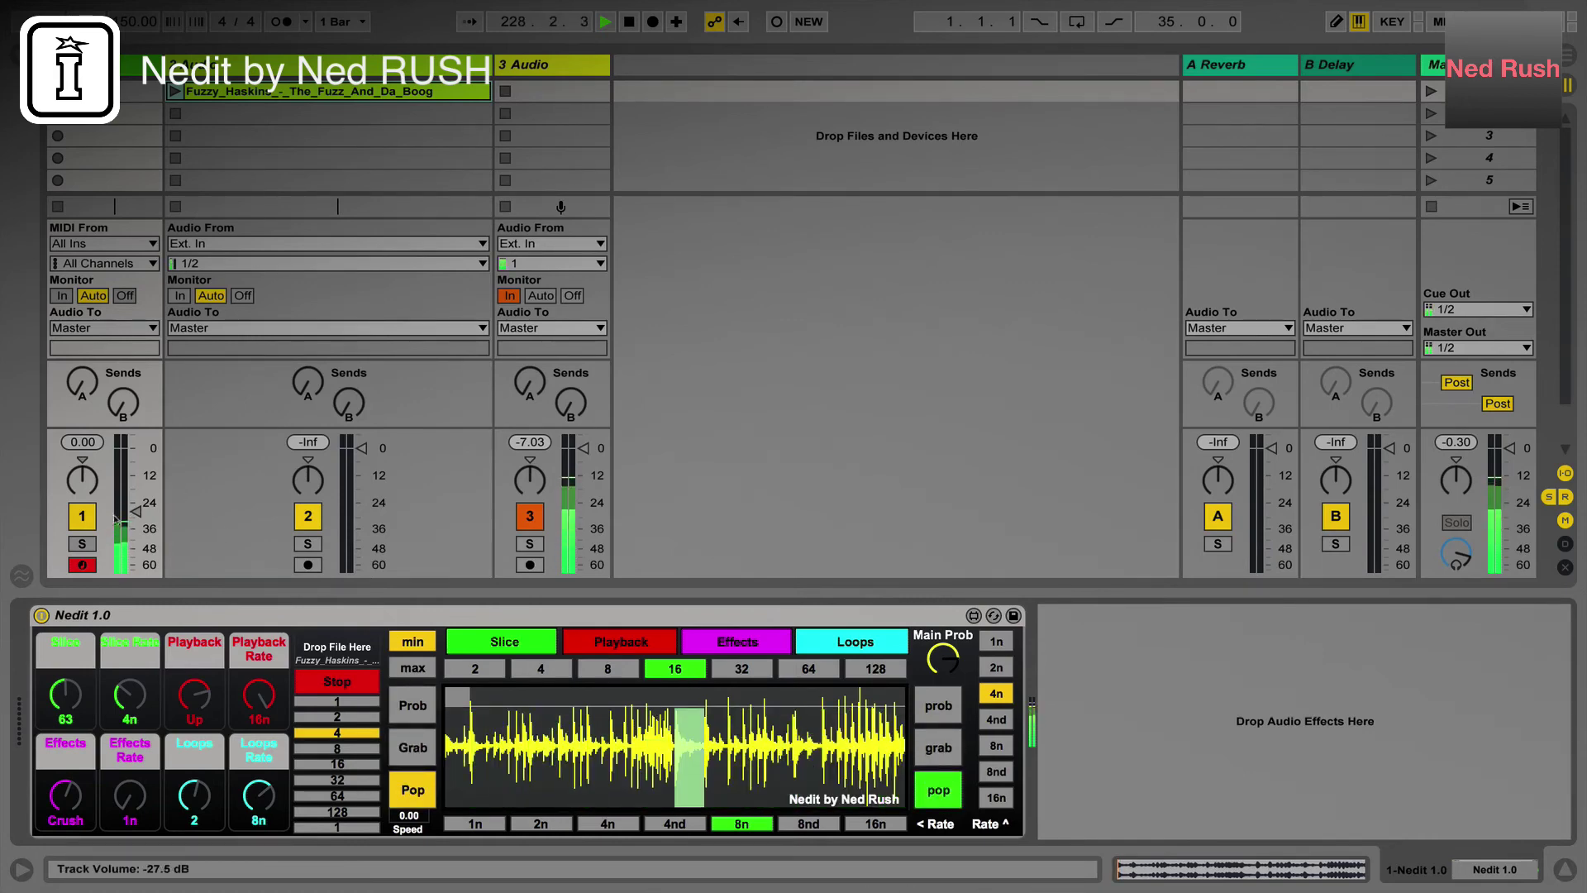
{"action": "left_click_drag", "start_coordinate": [137, 511], "coordinate": [136, 479]}
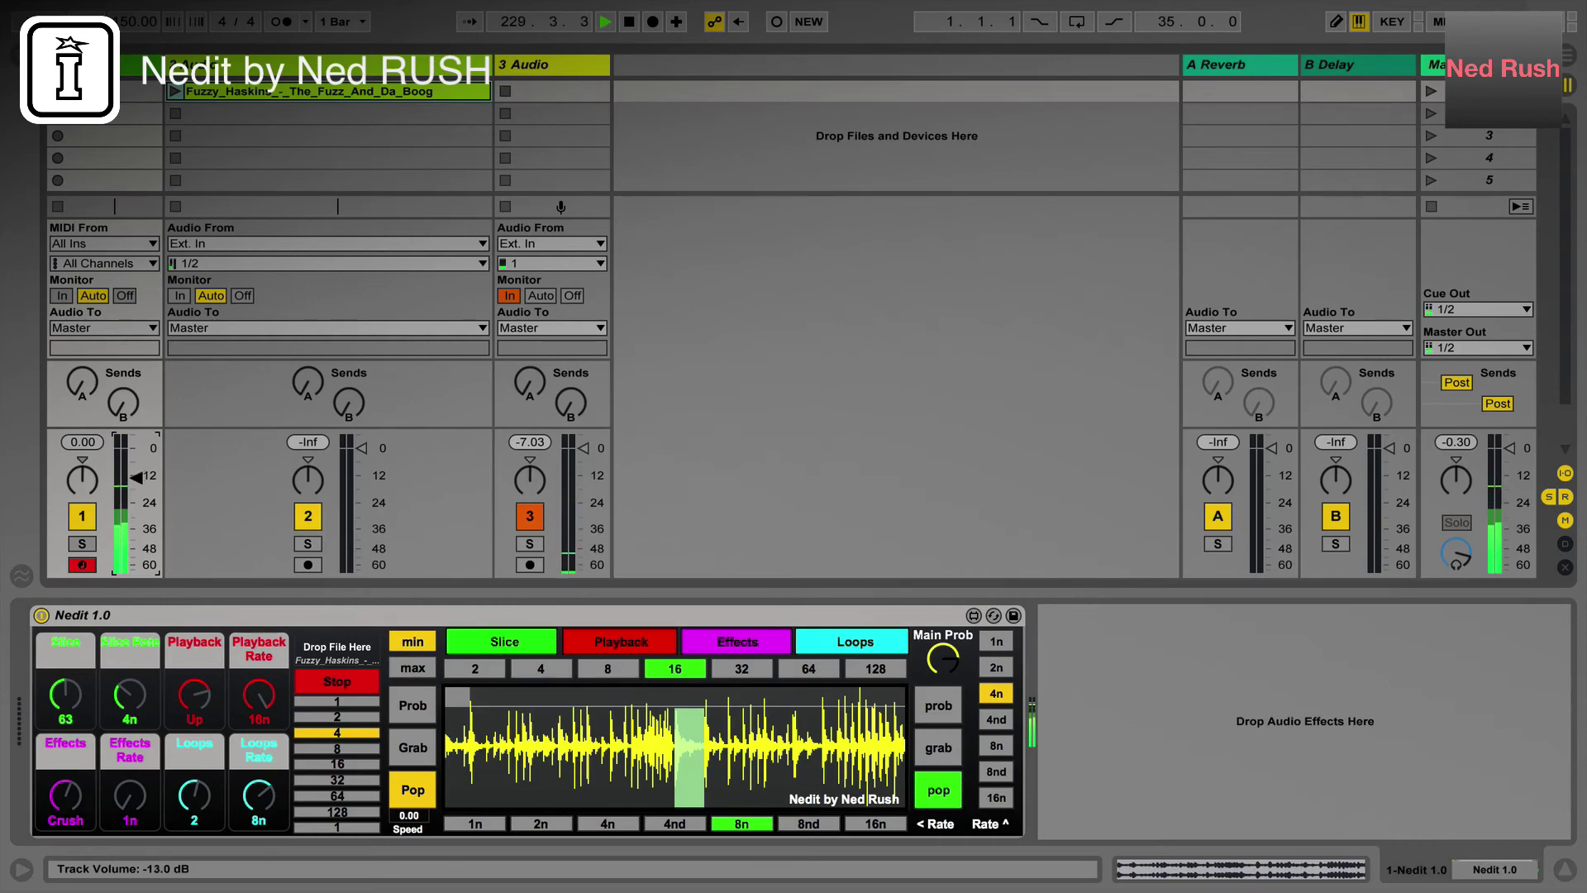
{"action": "left_click", "coordinate": [821, 643]}
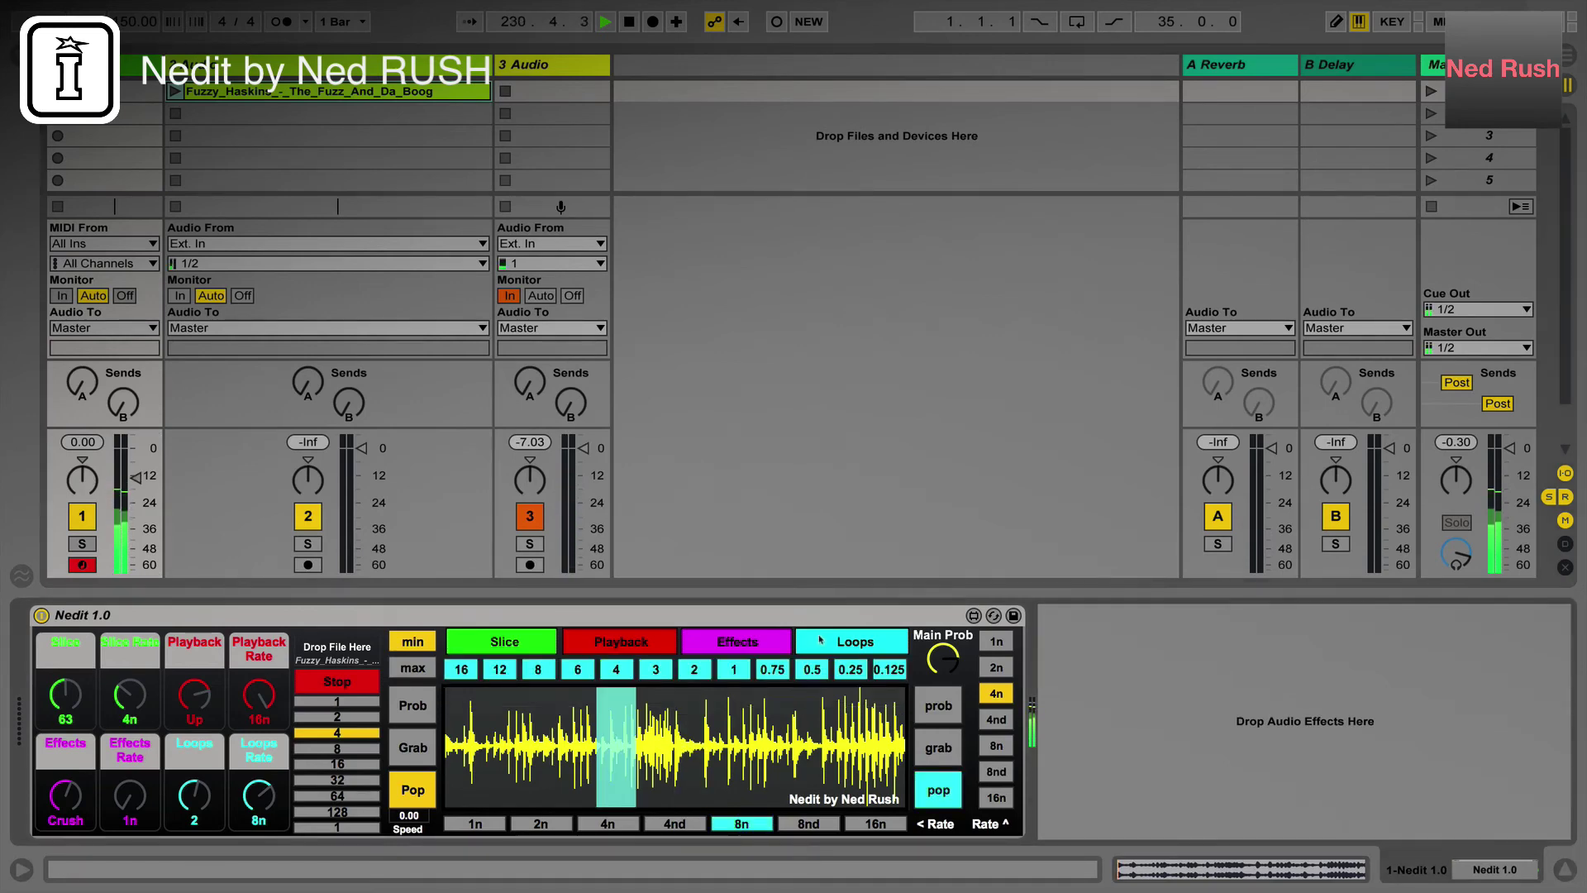
{"action": "left_click", "coordinate": [511, 642]}
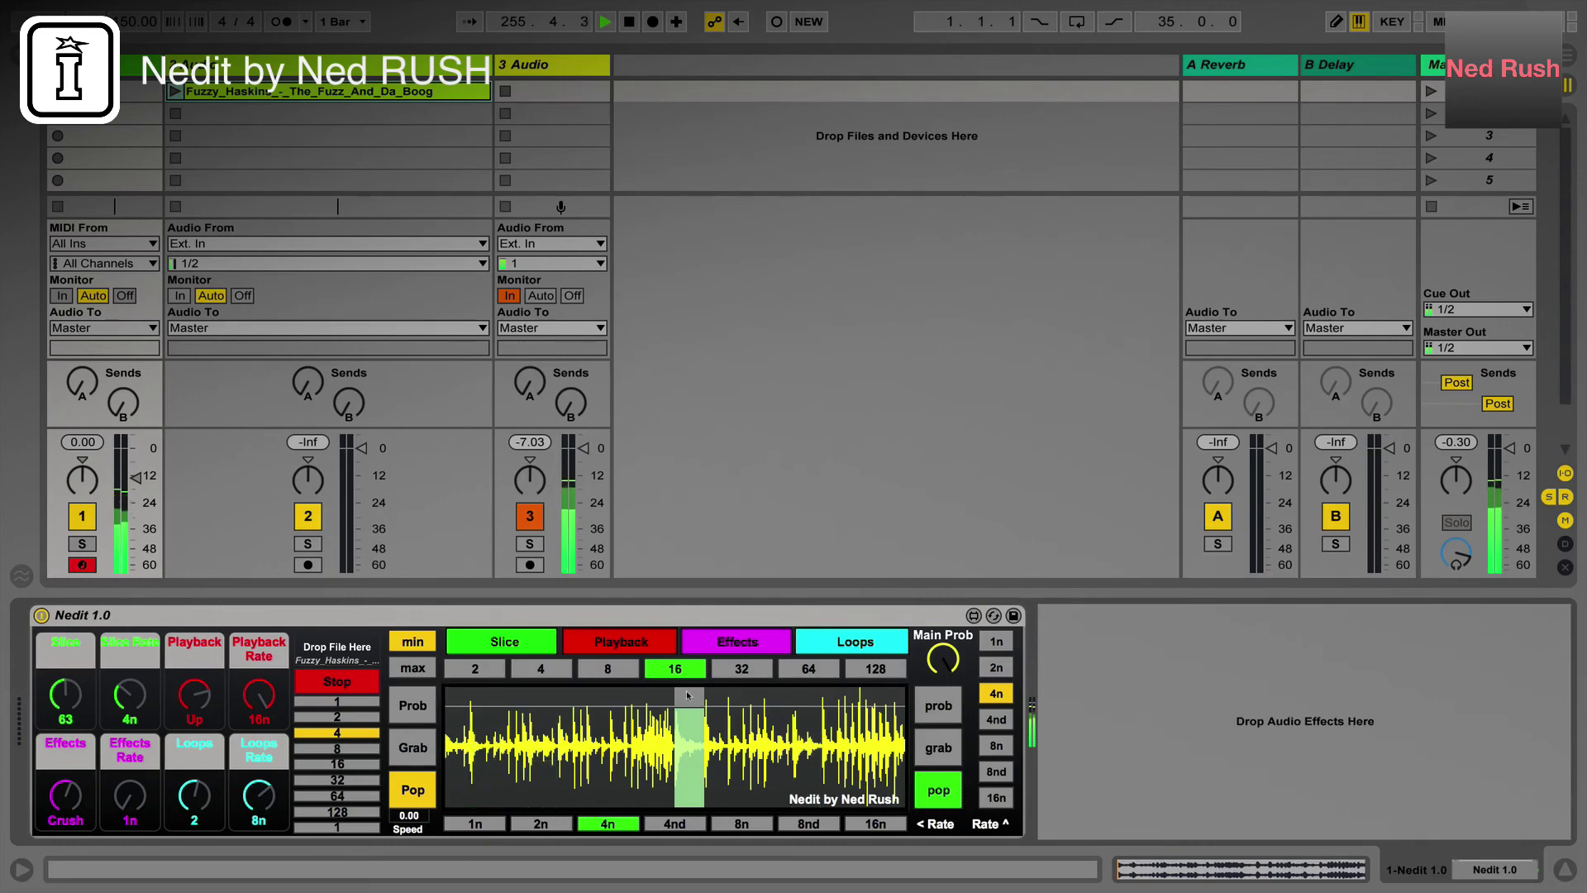
Set varied probability bars for the 2, 0.75, 0.5, 0.25 and 0.125 loops, check Playback and Effects, and return to Loops
{"action": "left_click", "coordinate": [824, 652]}
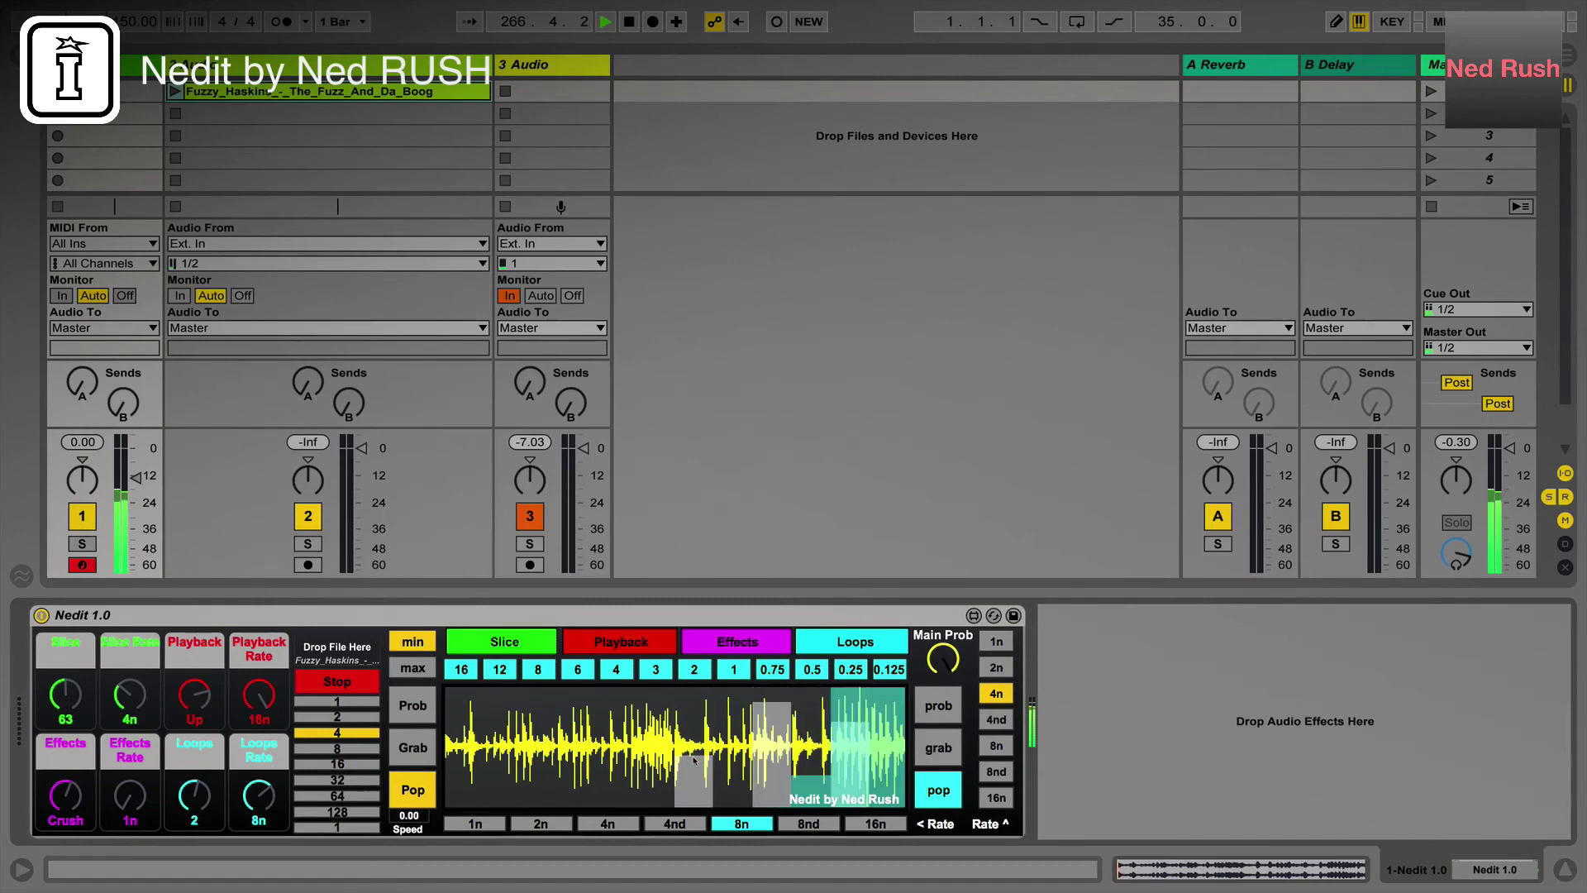
{"action": "left_click", "coordinate": [618, 640]}
{"action": "left_click", "coordinate": [733, 642]}
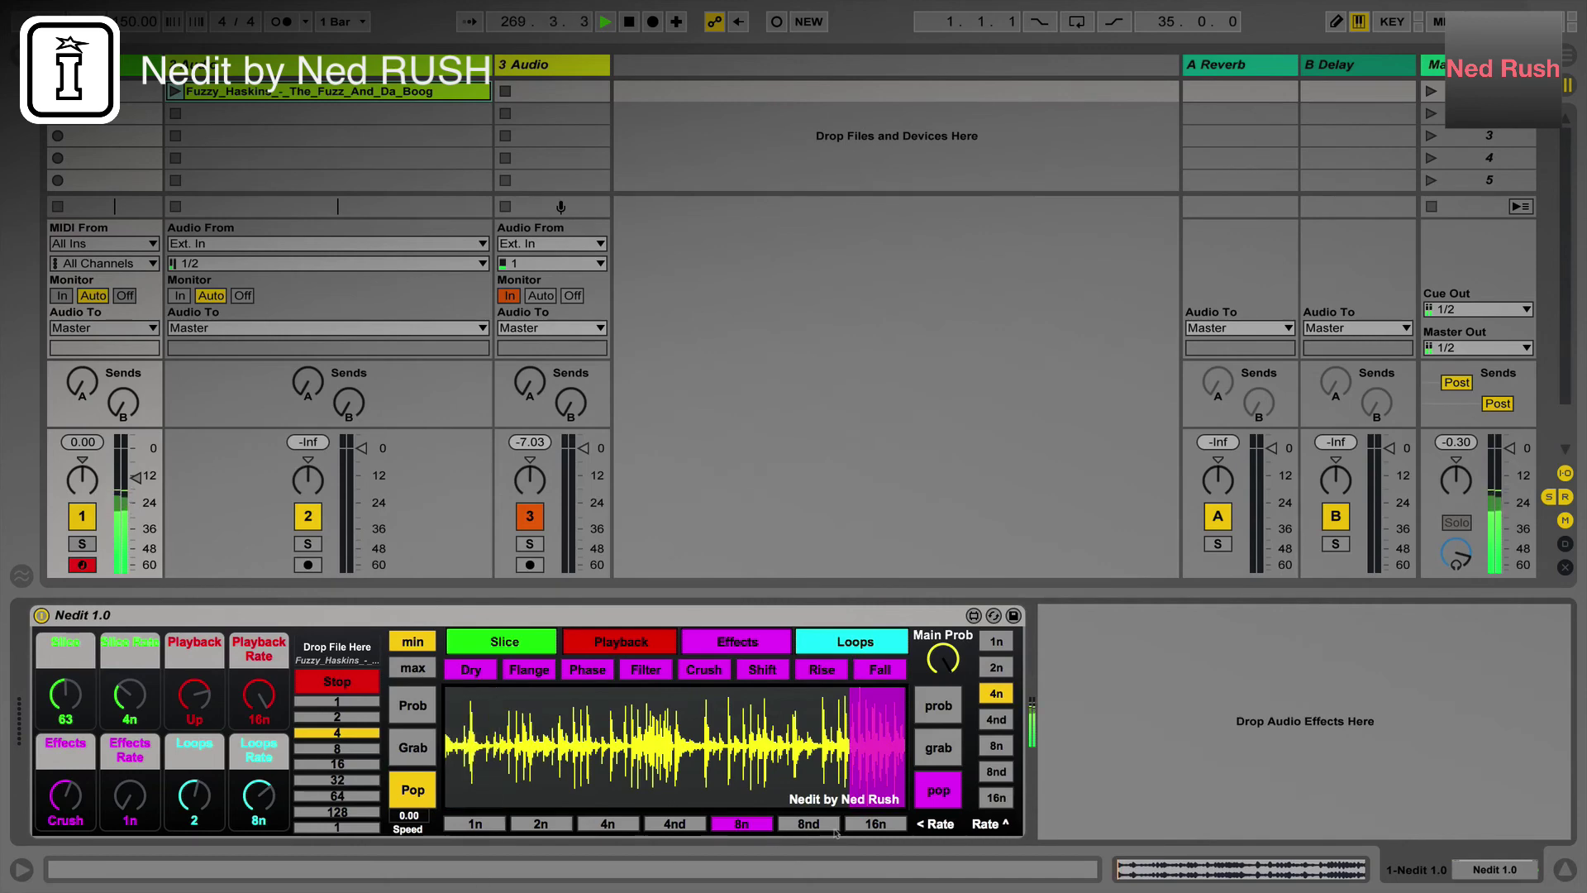
{"action": "left_click", "coordinate": [839, 641]}
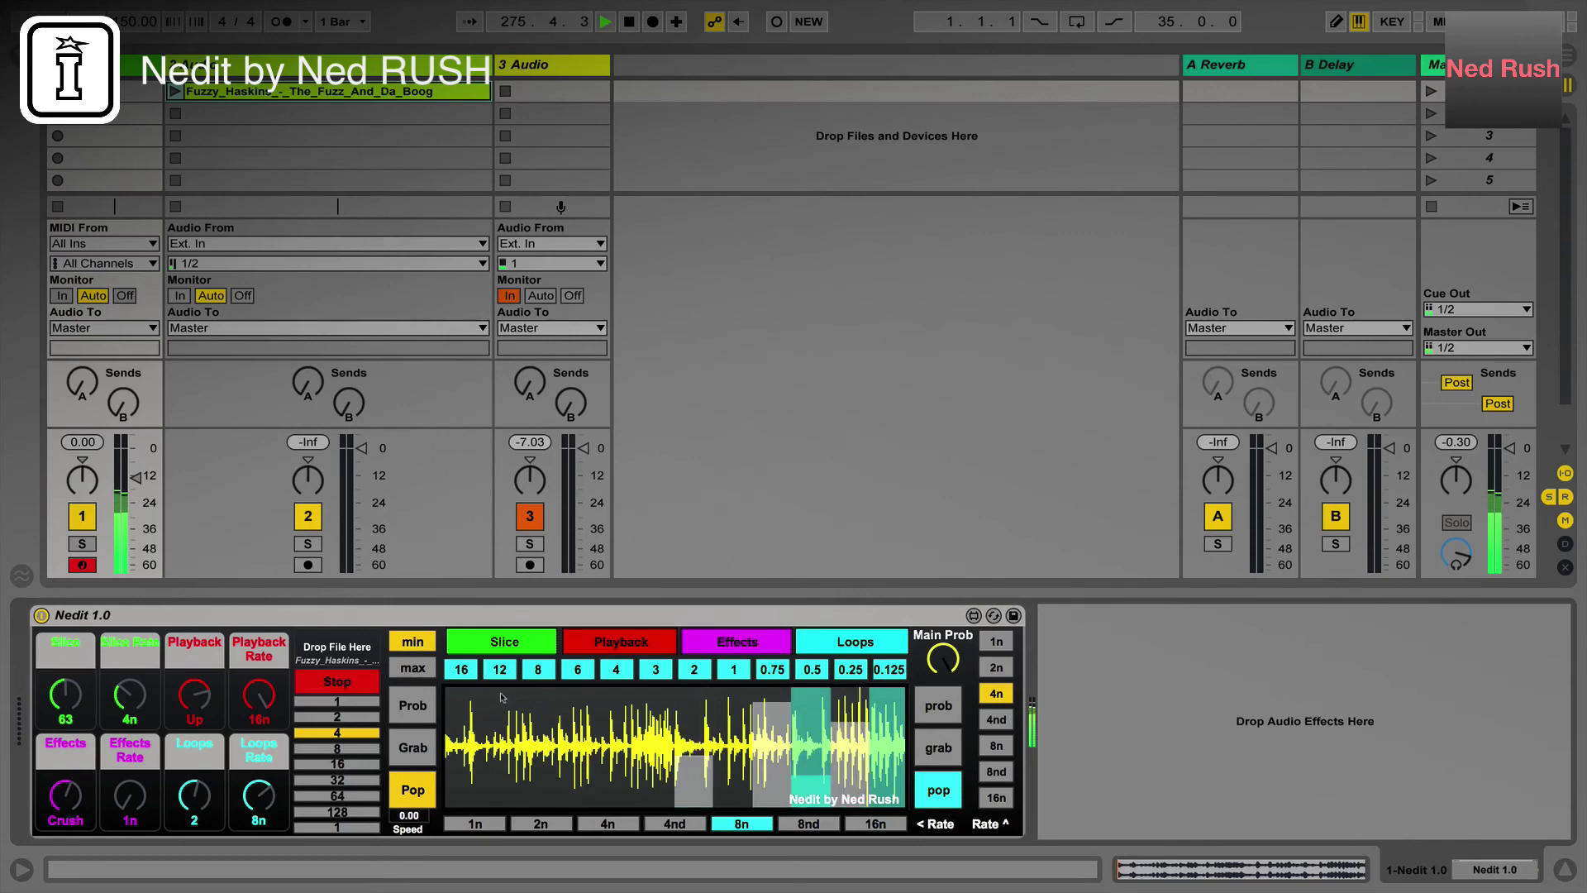
Lower the track 1 volume to about -24 dB and try the Loops section in prob mode, leaving it on pop
{"action": "left_click_drag", "start_coordinate": [133, 476], "coordinate": [137, 503]}
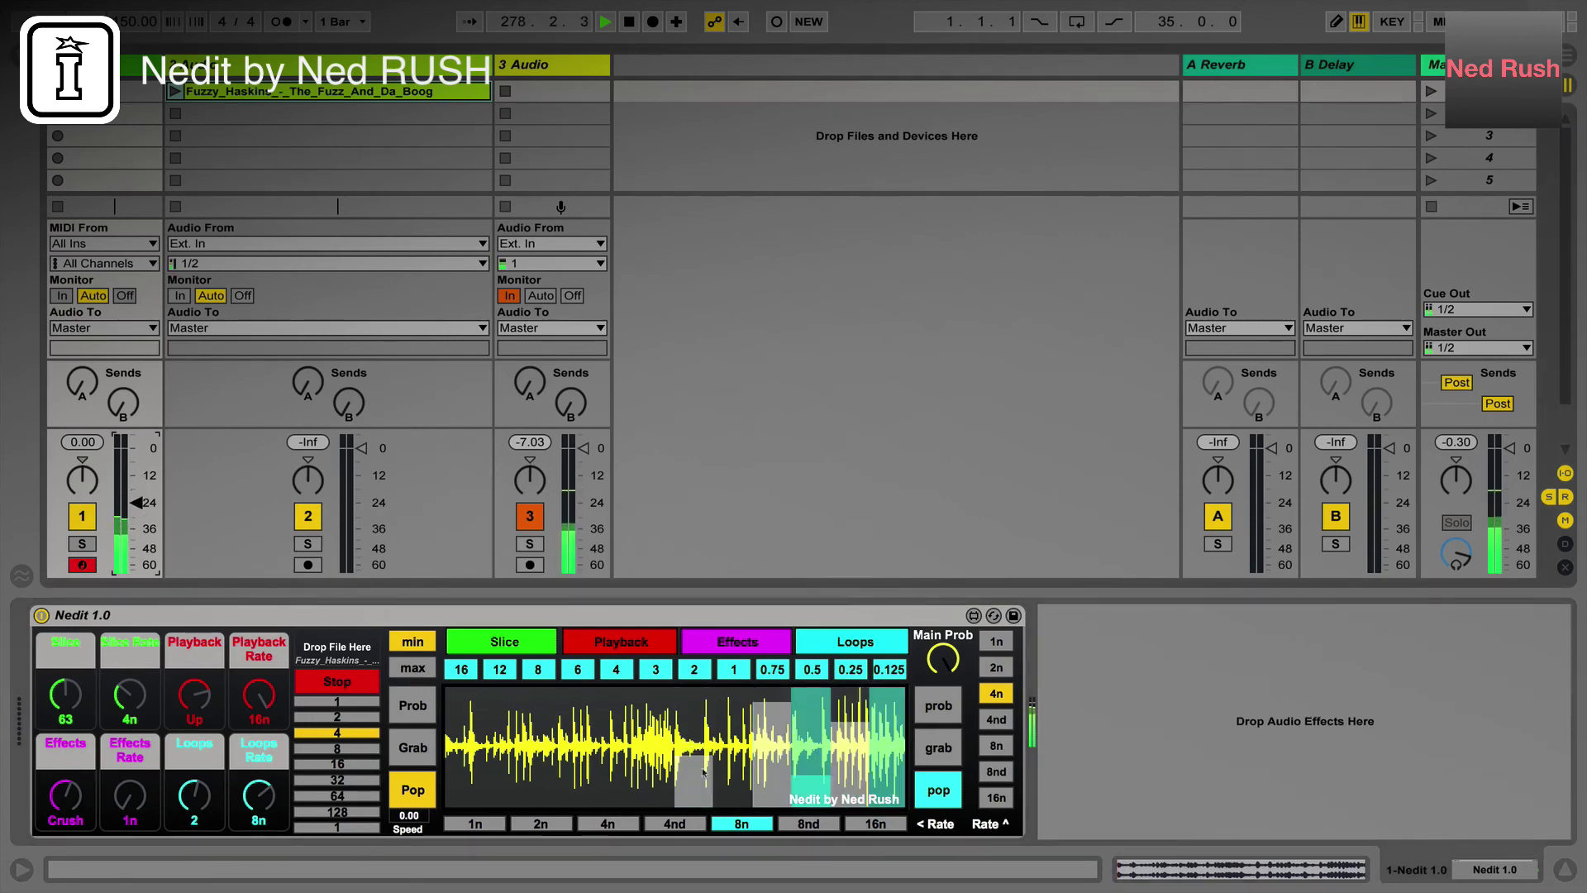
{"action": "left_click", "coordinate": [939, 745]}
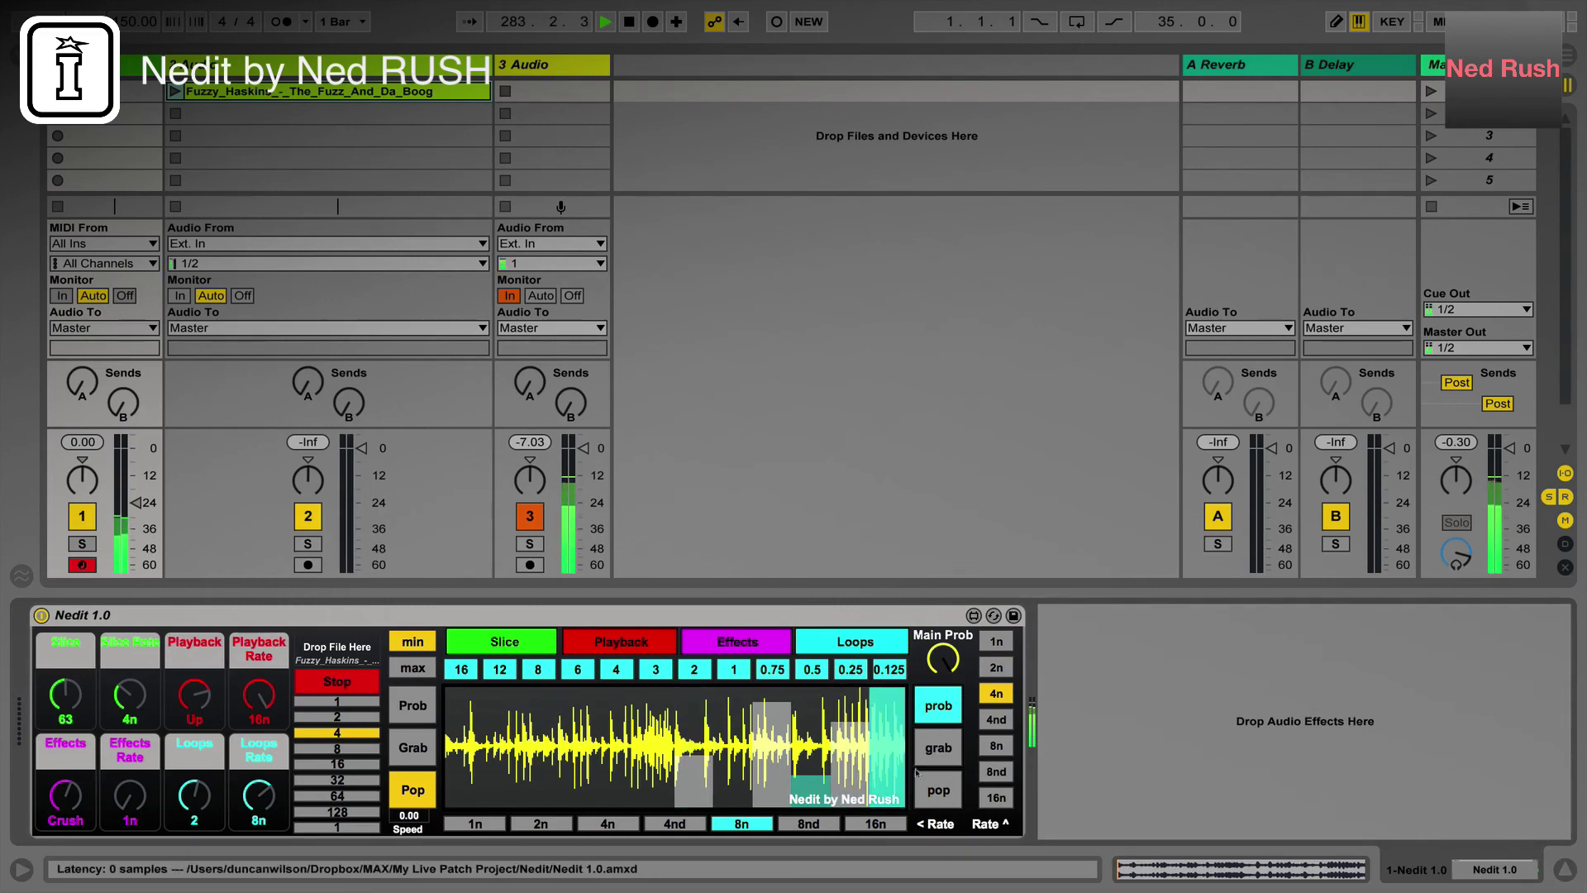
{"action": "left_click", "coordinate": [940, 795]}
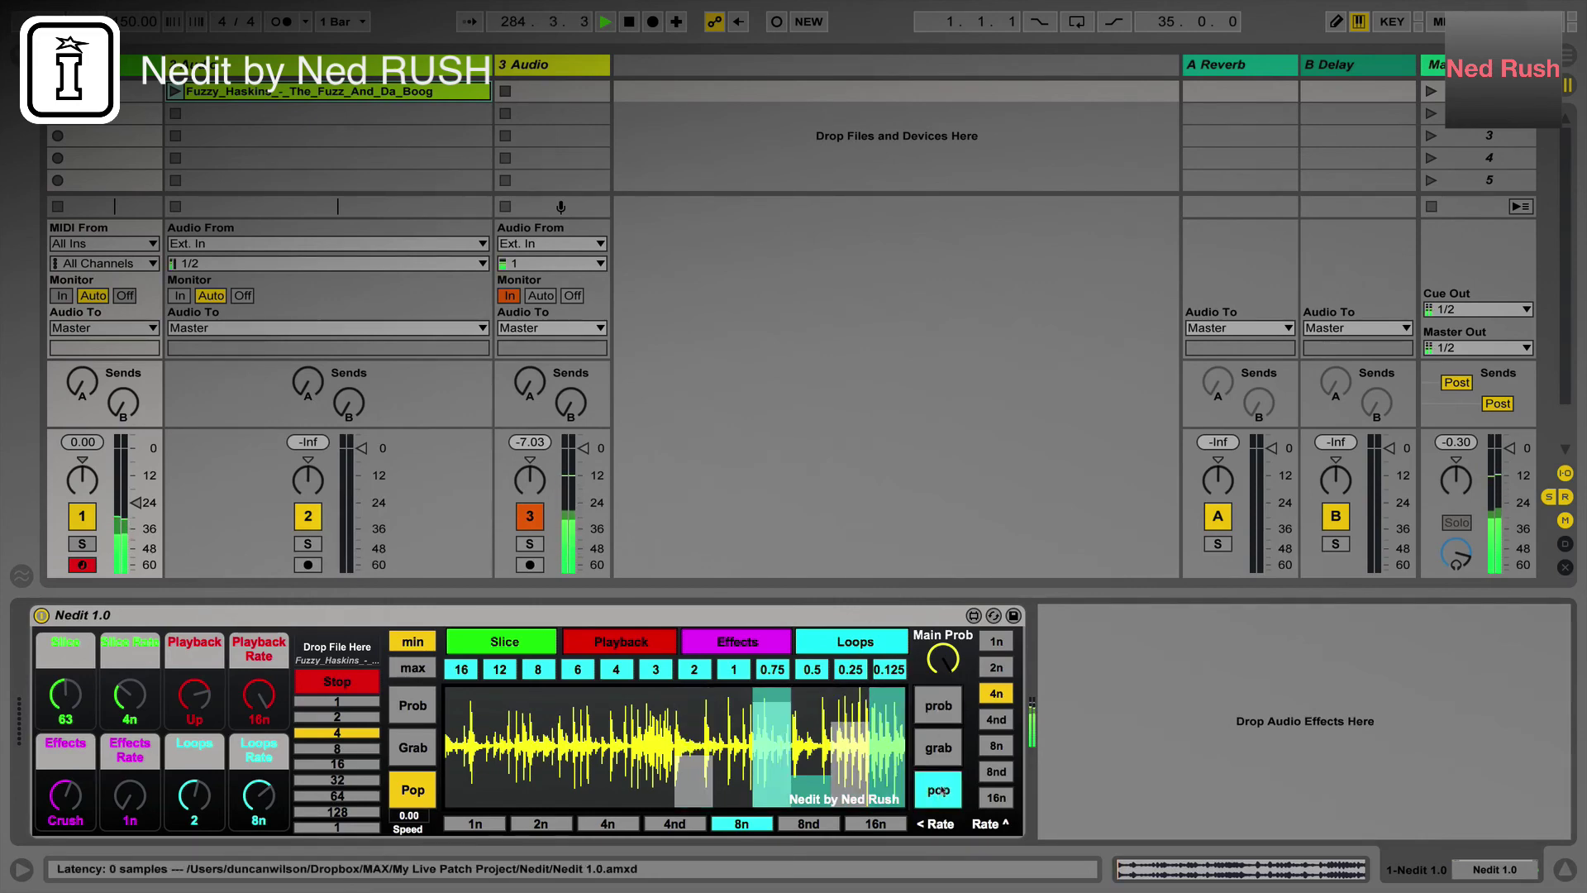
Set up Effects in prob mode at 16n and Playback in grab mode at 8n, raise the track 1 volume, and return to Slice
{"action": "left_click", "coordinate": [731, 640]}
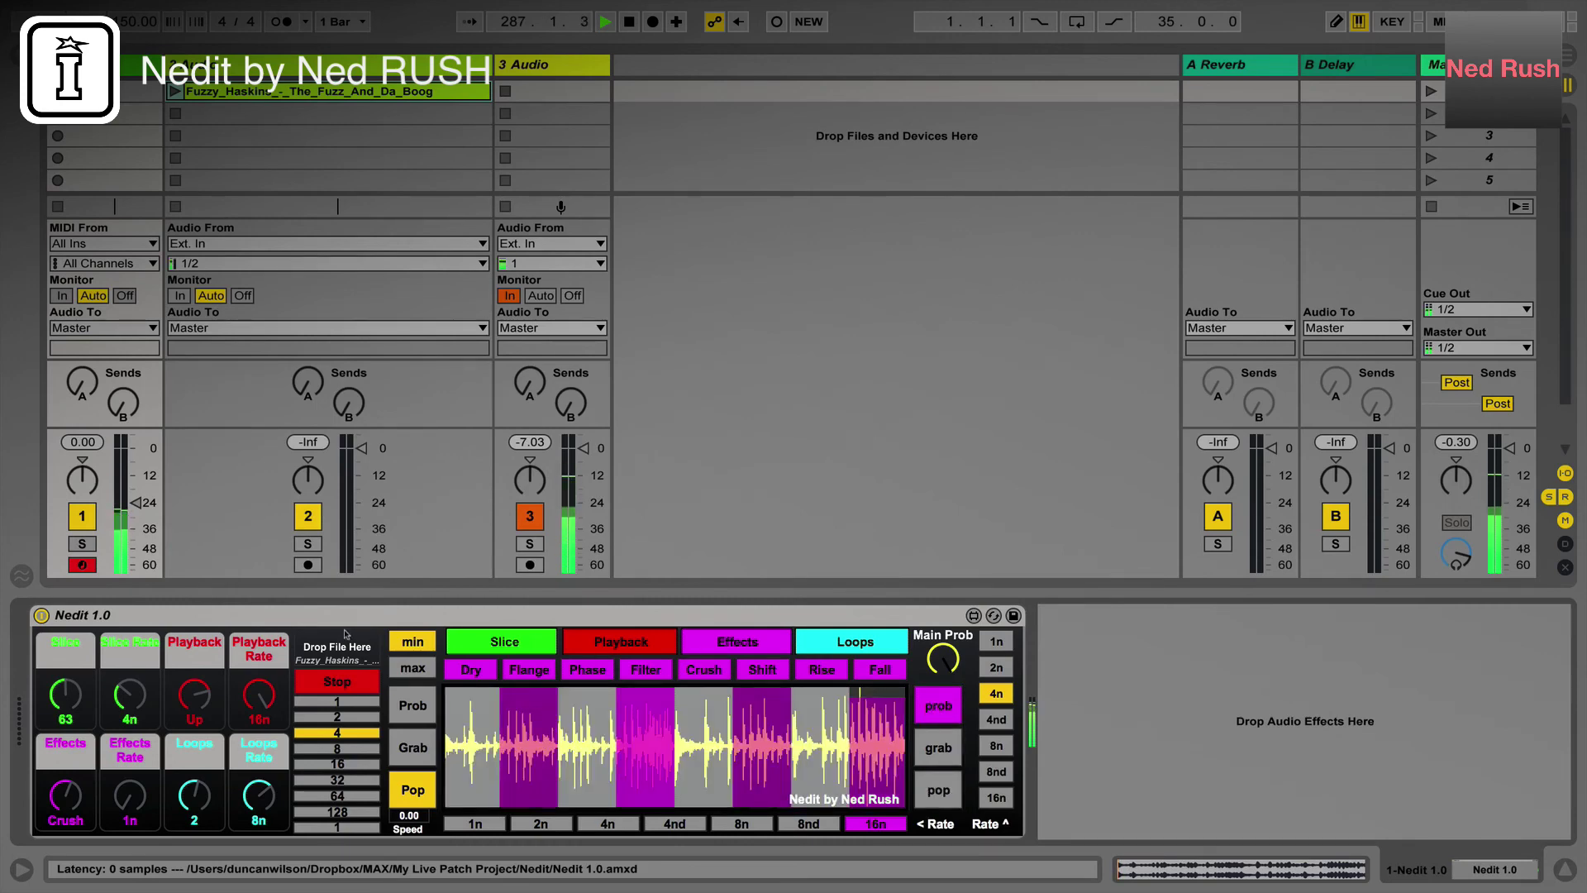
{"action": "left_click_drag", "start_coordinate": [134, 502], "coordinate": [136, 492]}
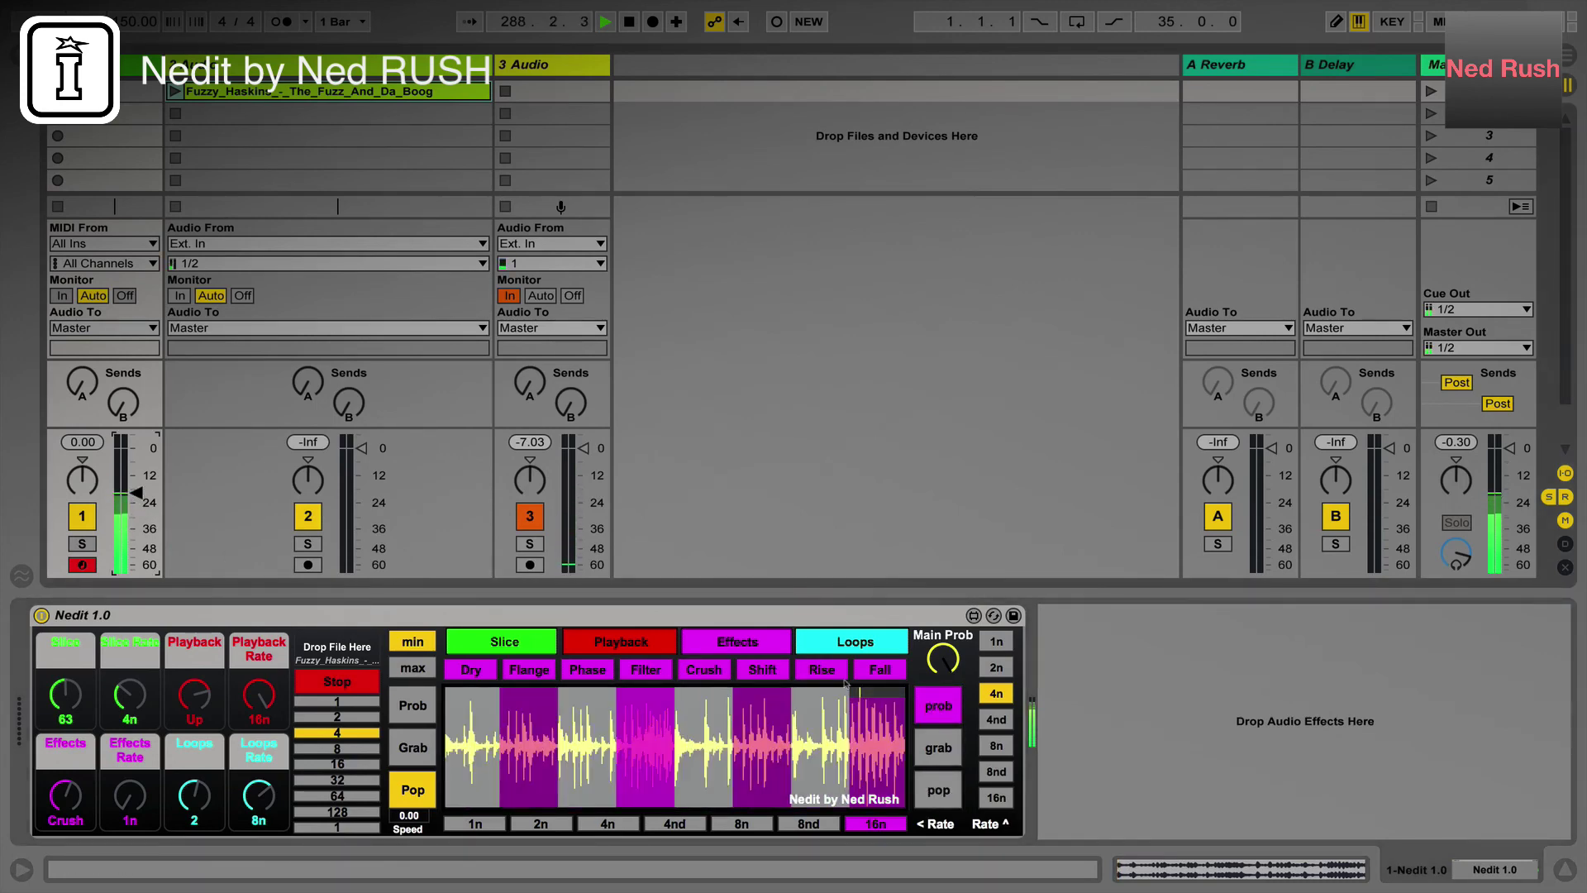
{"action": "left_click", "coordinate": [581, 643]}
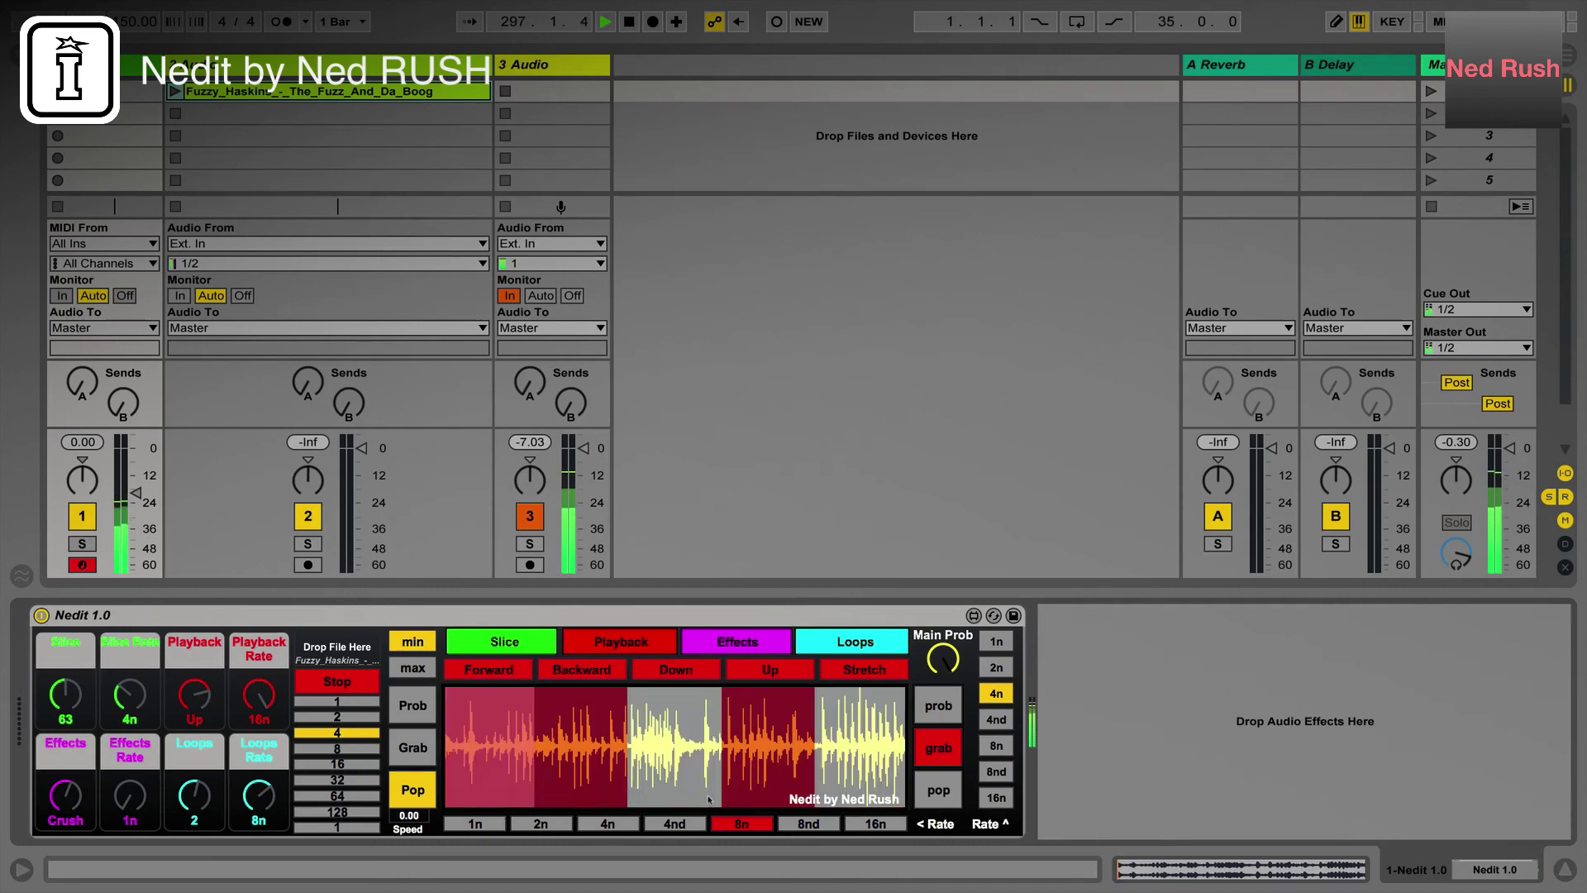
{"action": "left_click", "coordinate": [511, 641]}
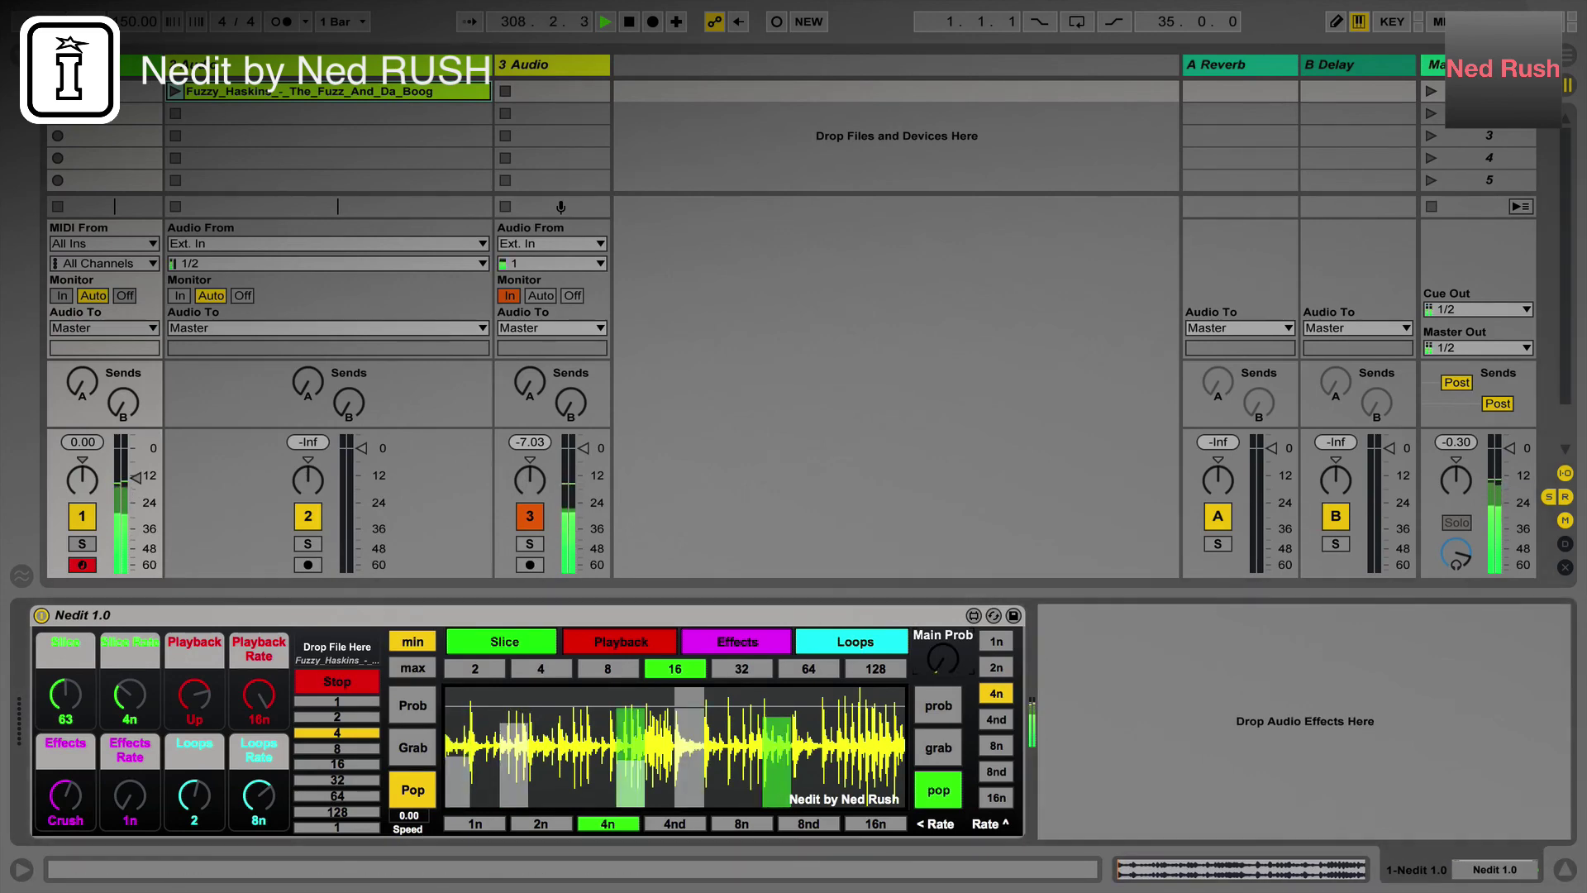
Raise Main Prob slightly, go through Playback, Effects and Loops, and try a higher Main Prob before turning it low again
{"action": "left_click_drag", "start_coordinate": [957, 675], "coordinate": [958, 665]}
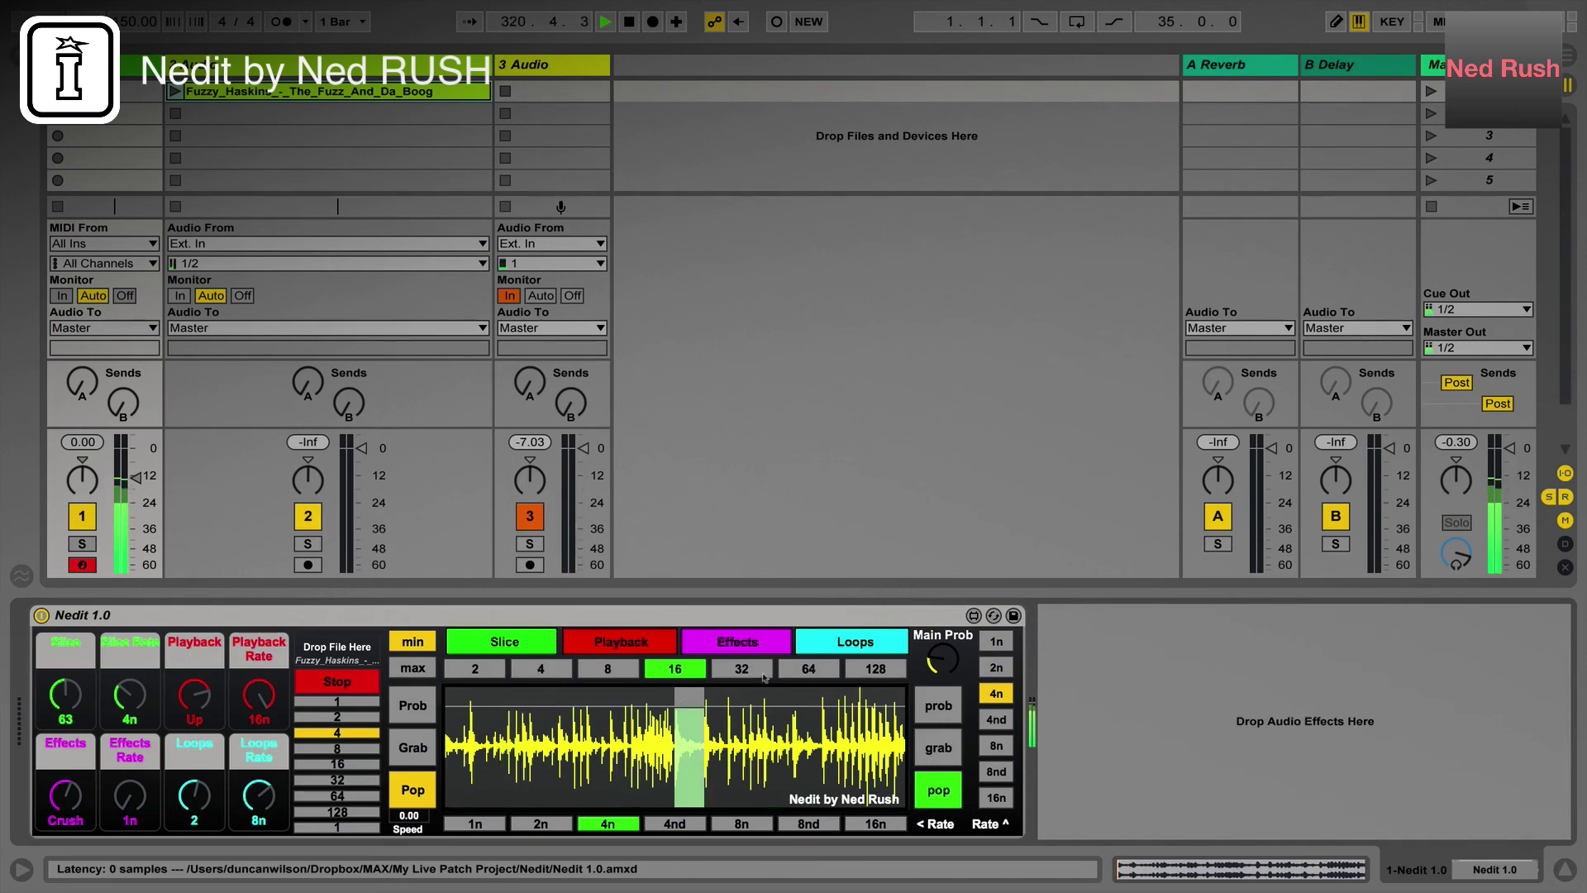
{"action": "left_click", "coordinate": [626, 643]}
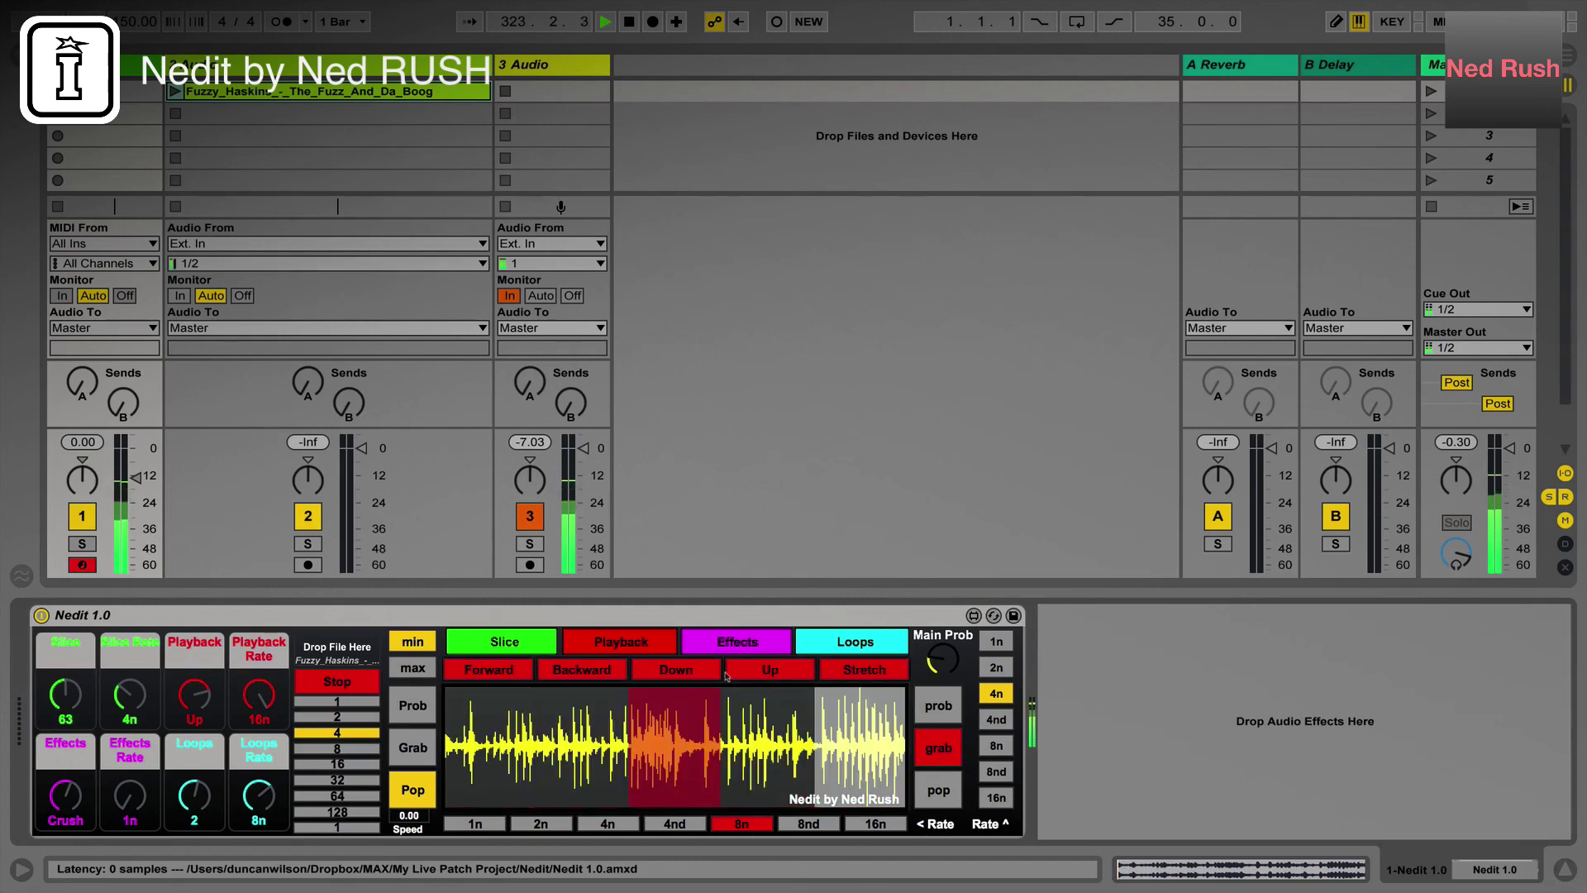
{"action": "left_click", "coordinate": [748, 645]}
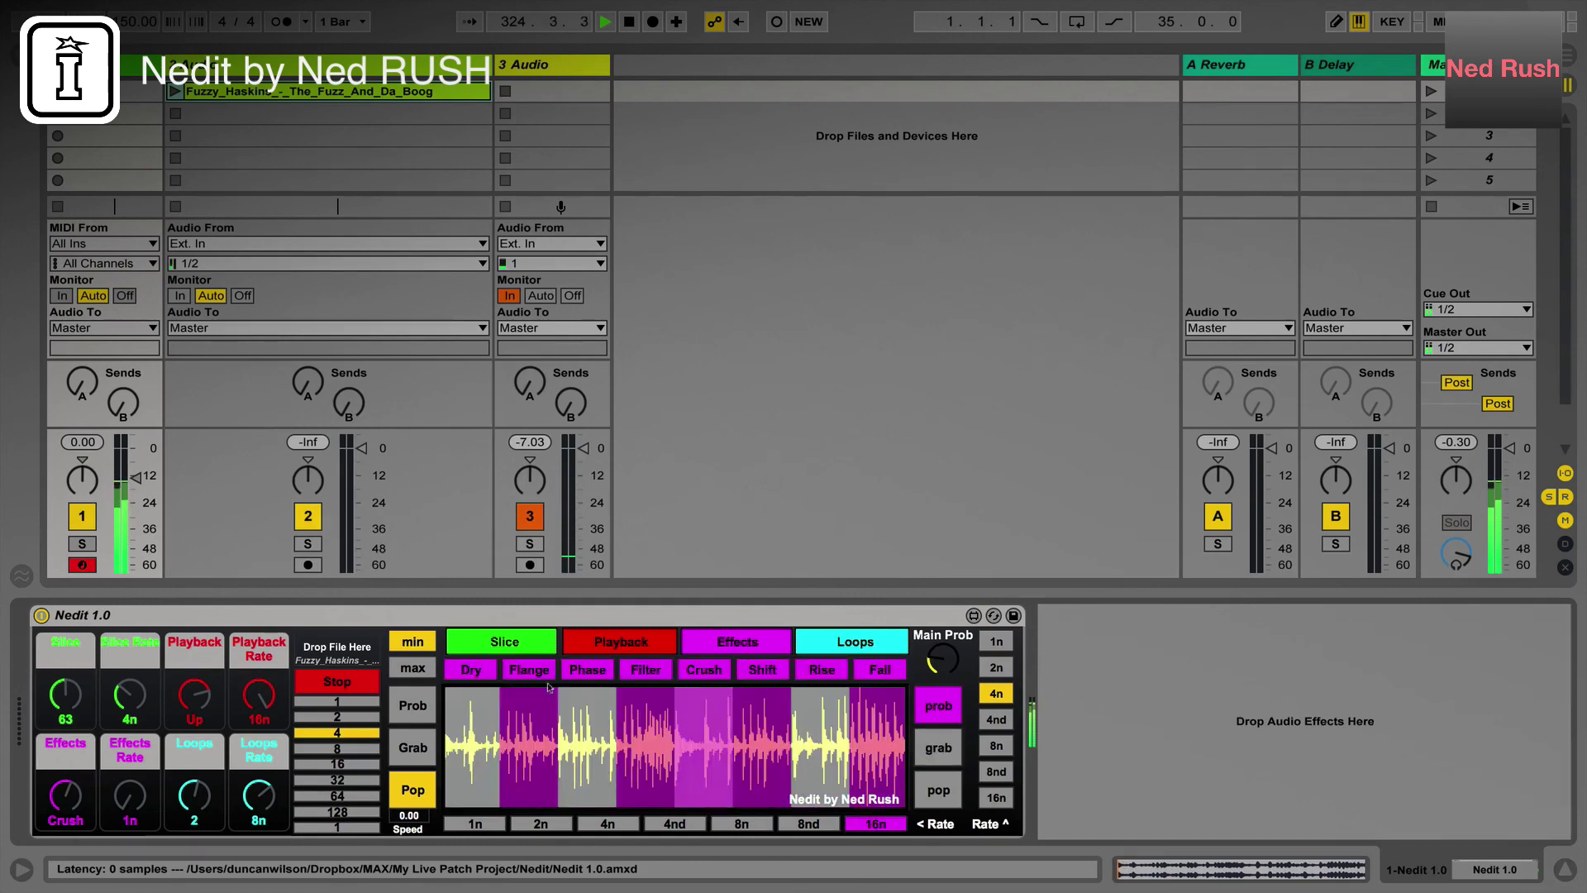
{"action": "left_click", "coordinate": [868, 644]}
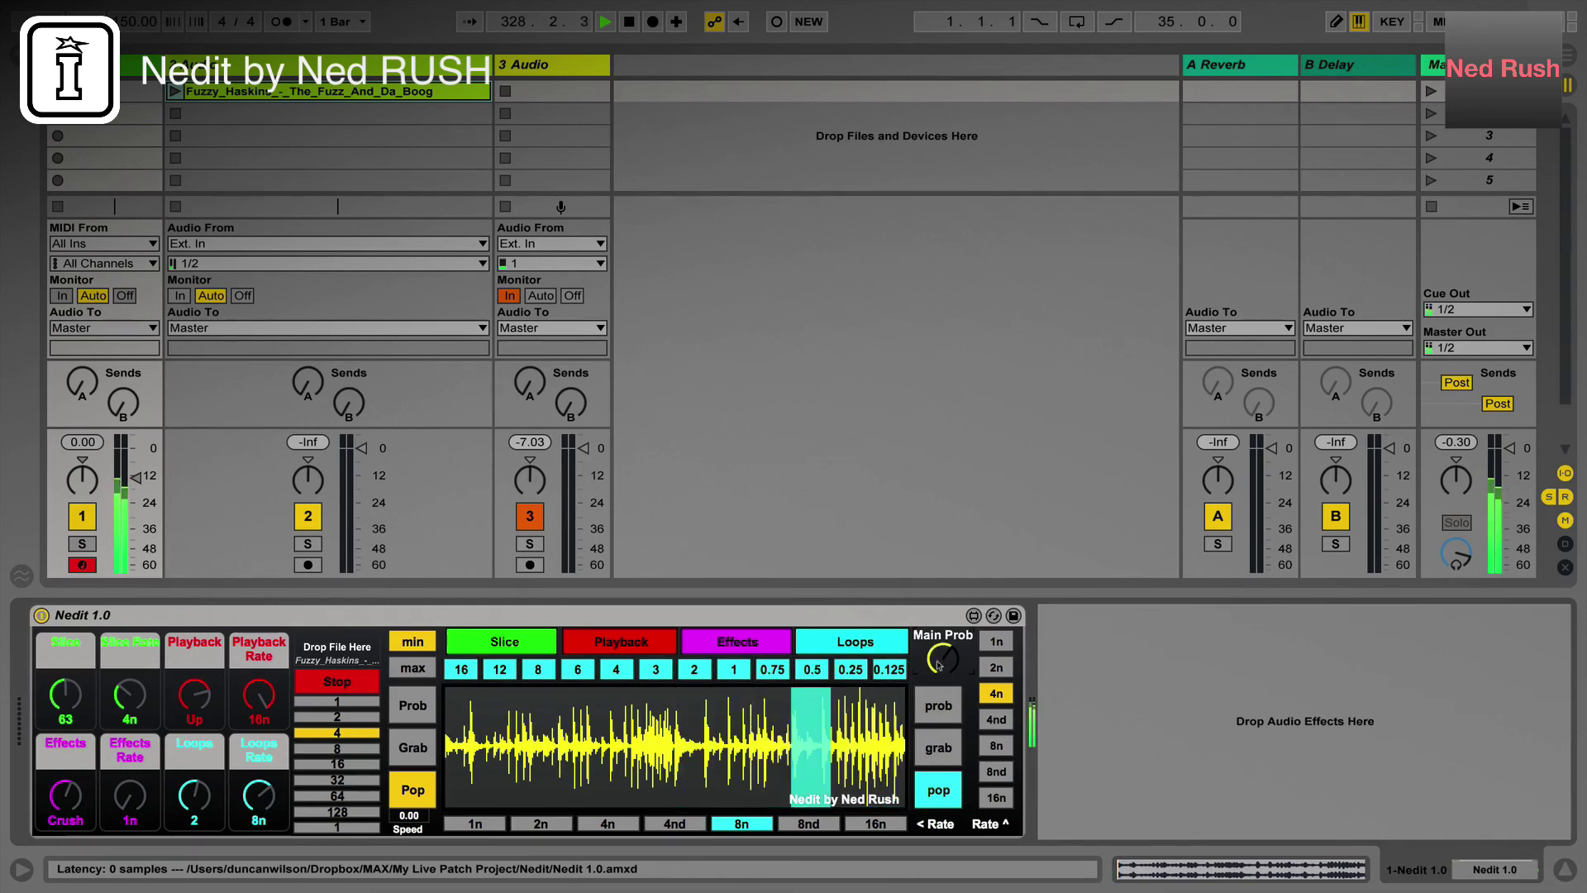
{"action": "left_click_drag", "start_coordinate": [943, 658], "coordinate": [943, 686]}
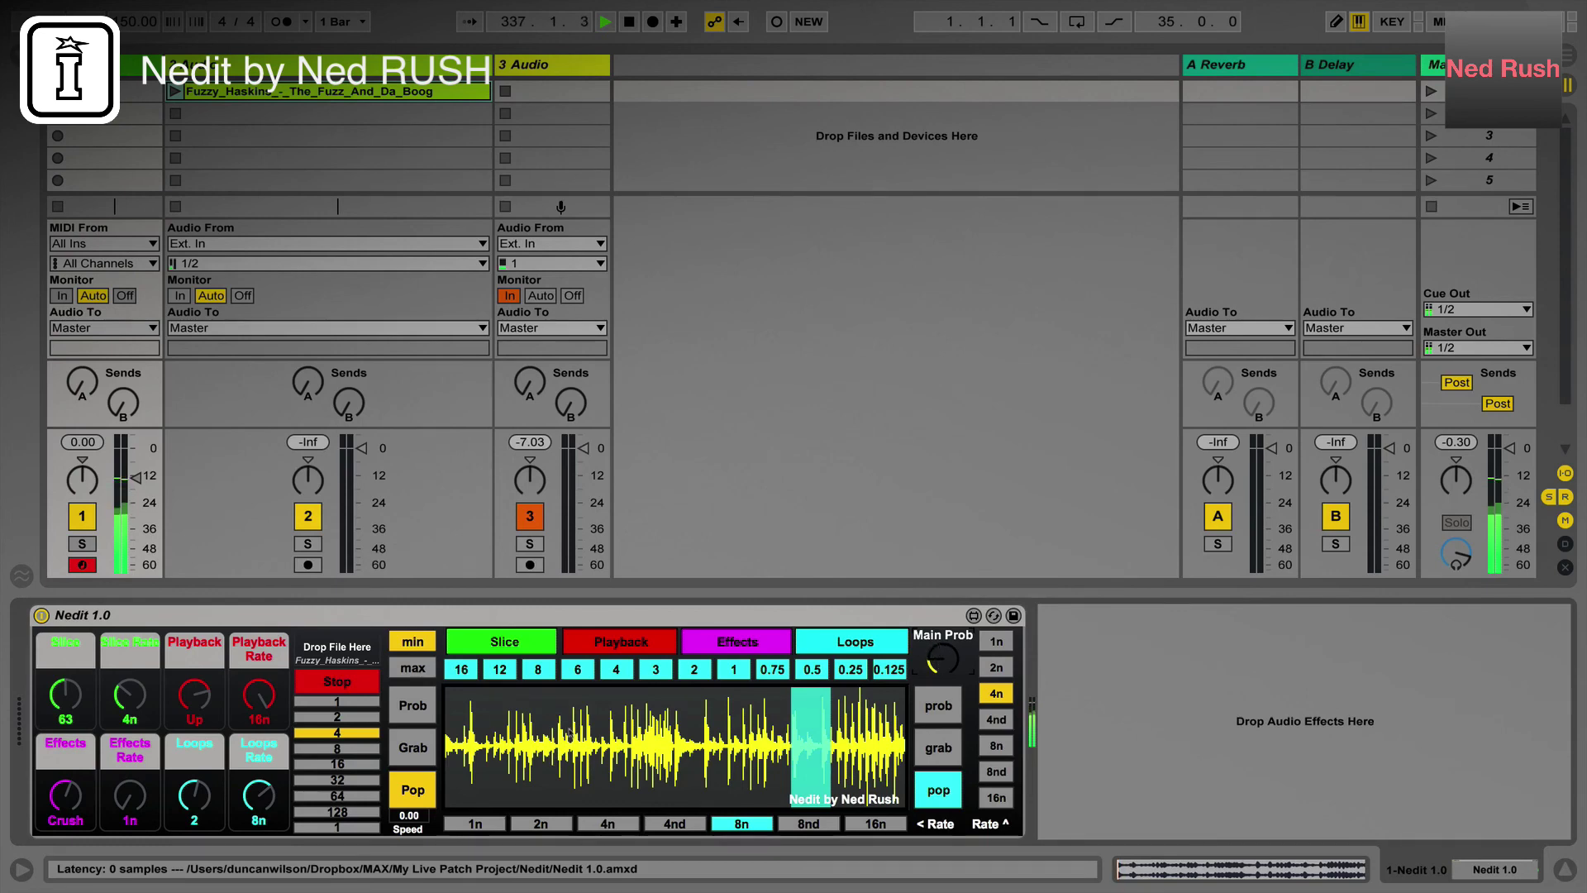
Set track 1 to -23.0 dB, turn the Slice dial to 87, and bring the track volume back to about -13 dB
{"action": "left_click_drag", "start_coordinate": [135, 476], "coordinate": [137, 502]}
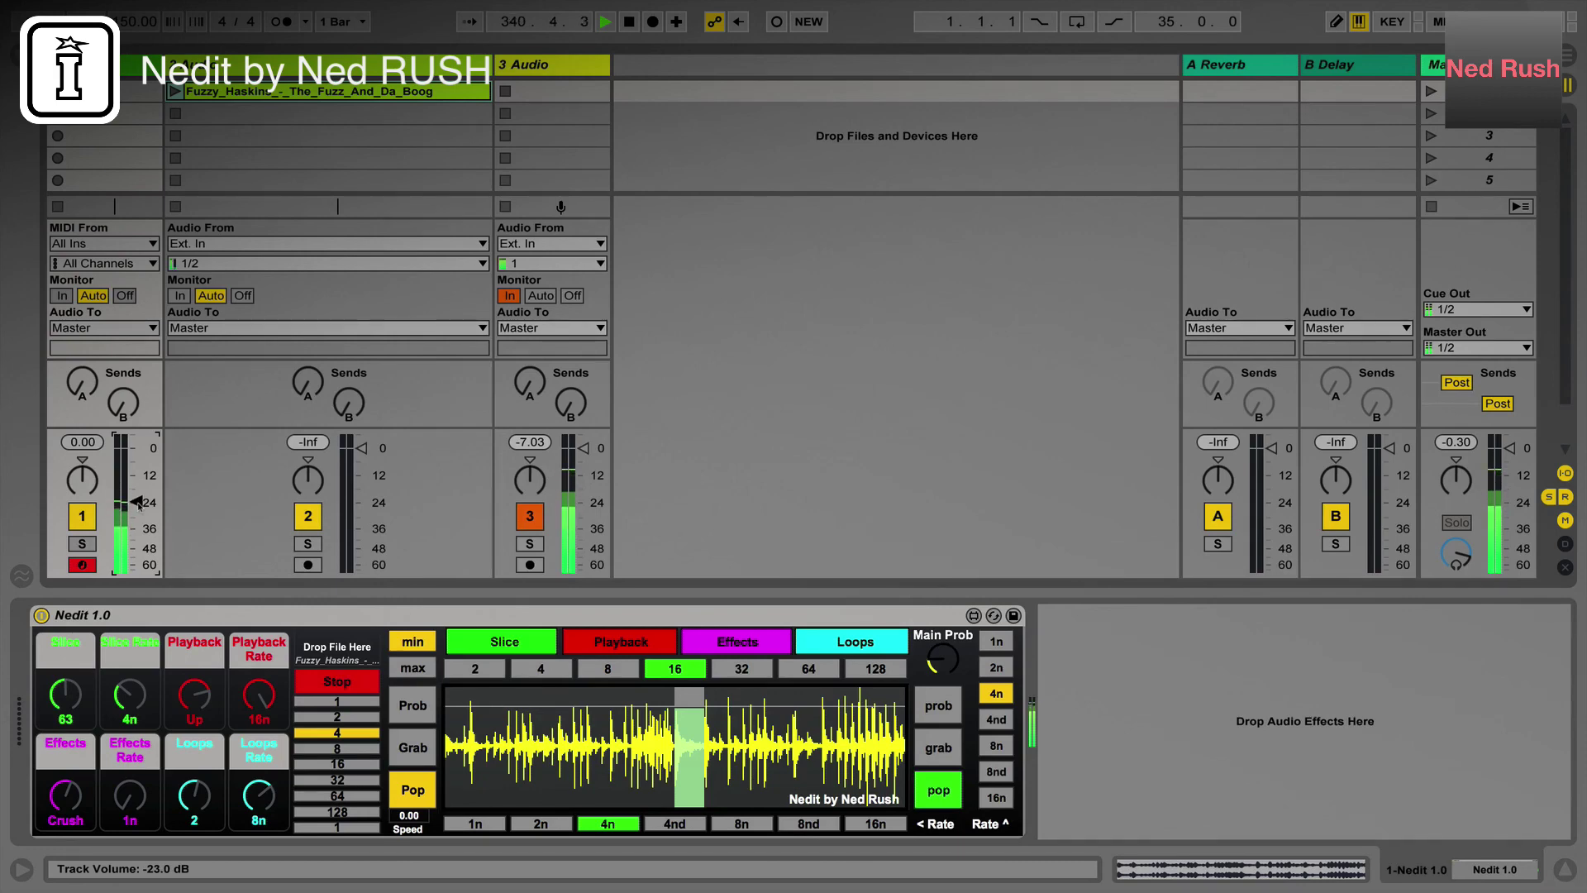
{"action": "left_click_drag", "start_coordinate": [65, 695], "coordinate": [66, 688]}
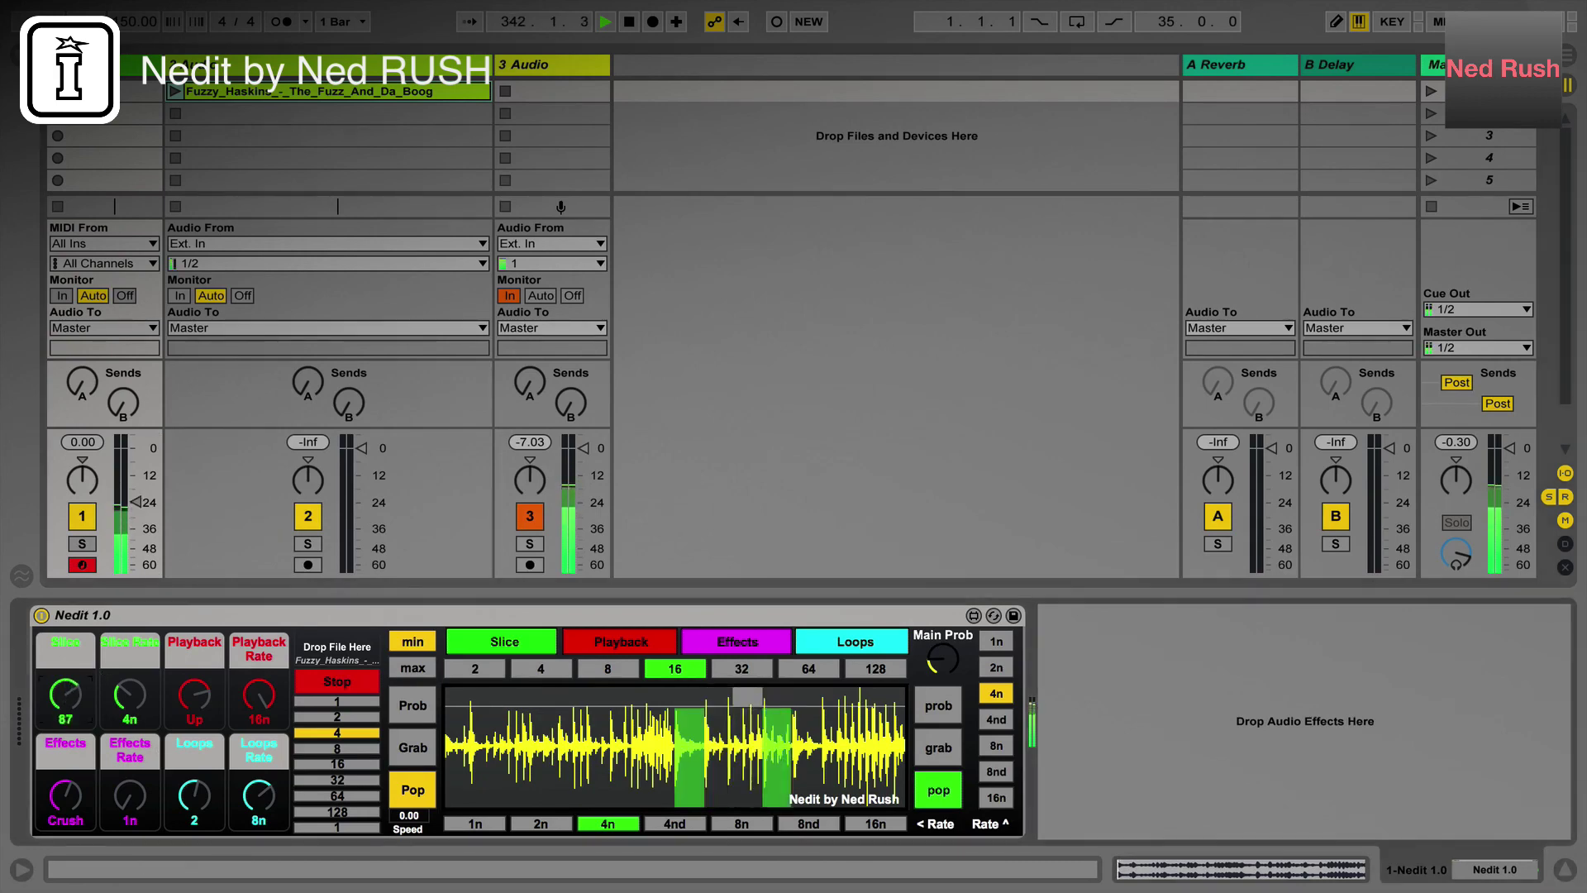
{"action": "left_click_drag", "start_coordinate": [137, 501], "coordinate": [136, 476]}
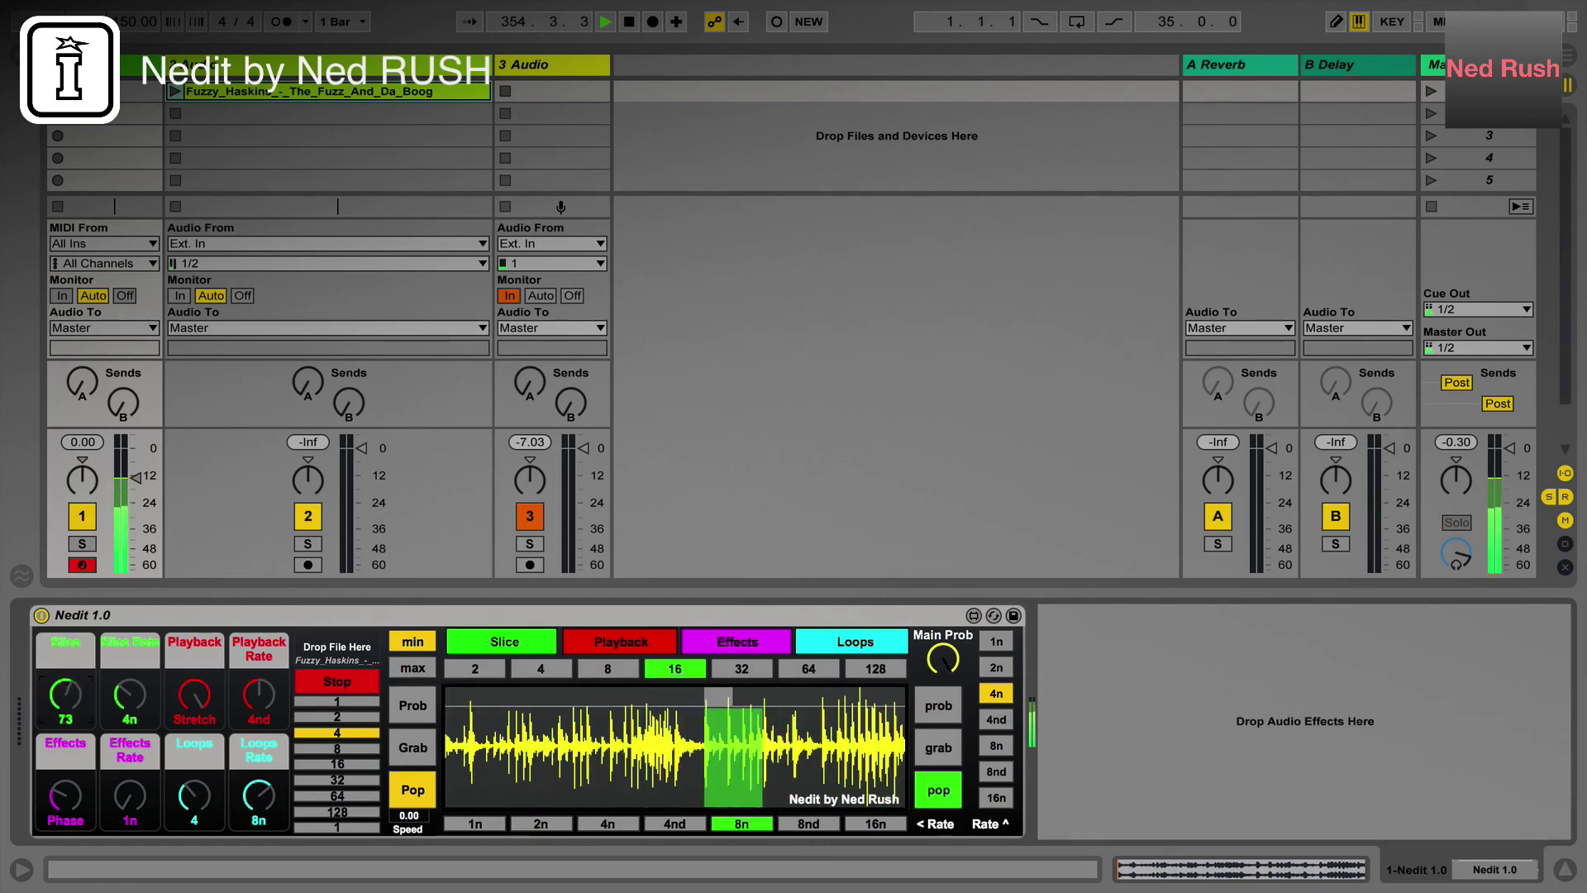
Set Main Prob to about the middle of its range and stop the Nedit device
{"action": "mouse_move", "coordinate": [938, 661]}
{"action": "left_mouse_down"}
{"action": "mouse_move", "coordinate": [946, 672]}
{"action": "mouse_move", "coordinate": [946, 652]}
{"action": "left_mouse_up"}
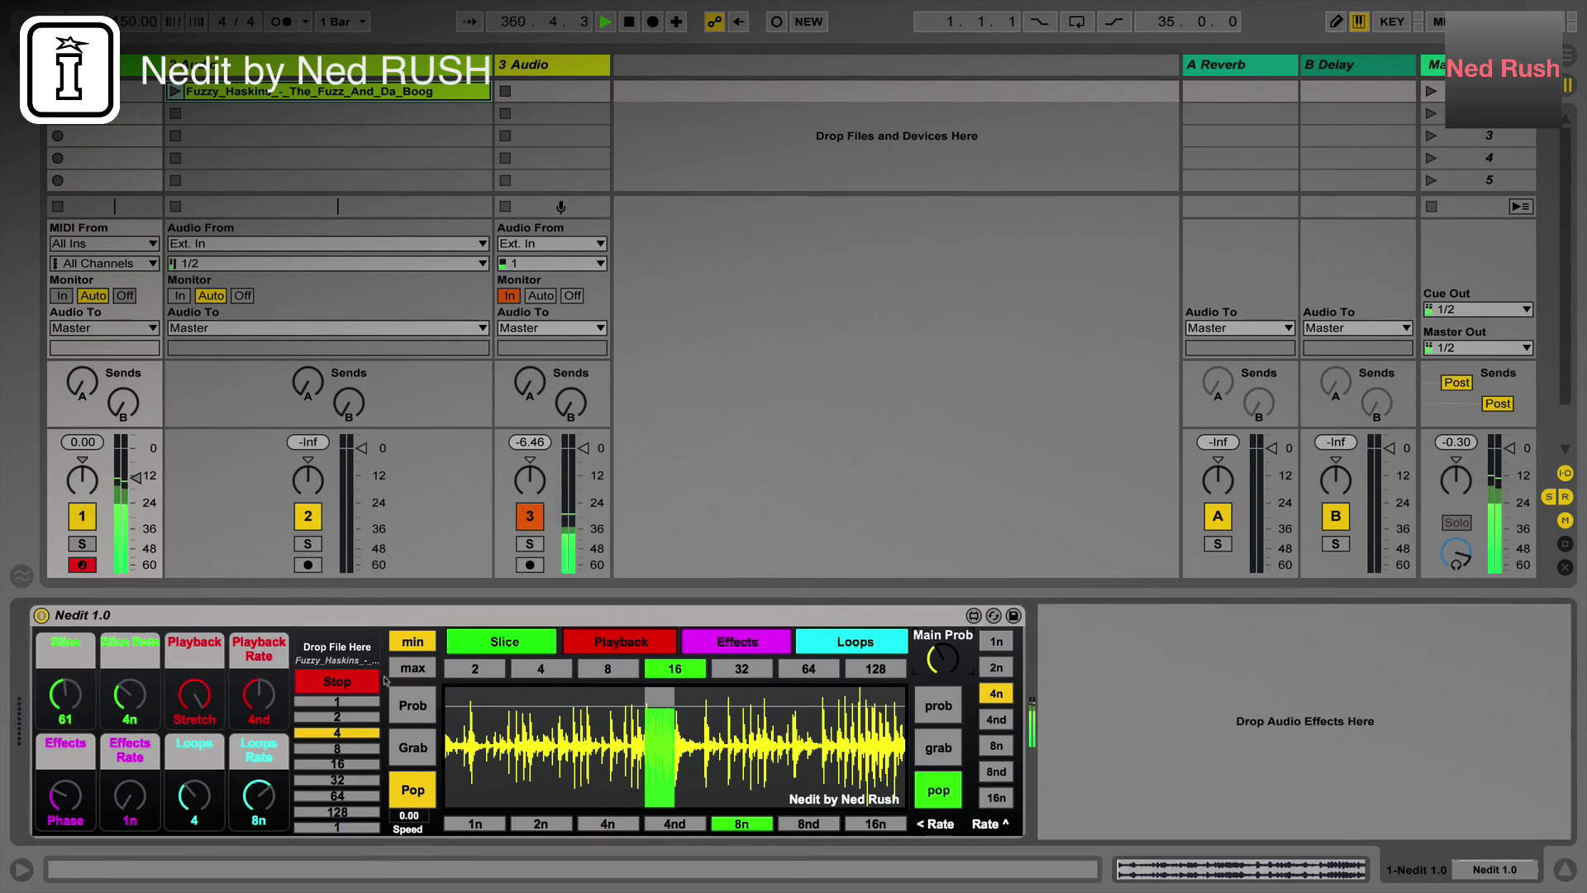
{"action": "left_click", "coordinate": [324, 681]}
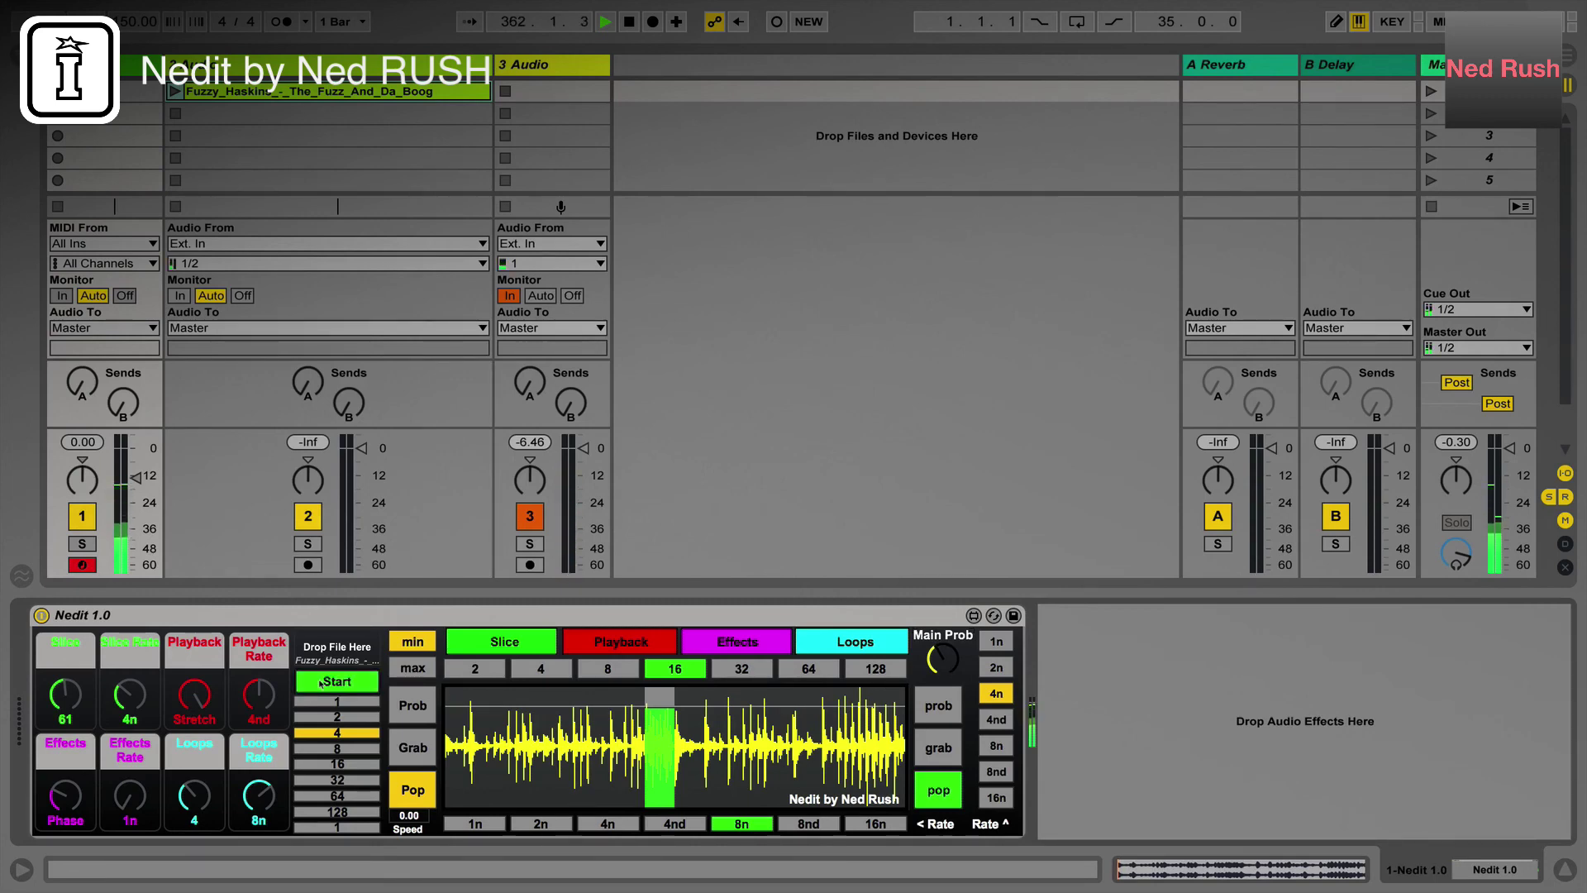